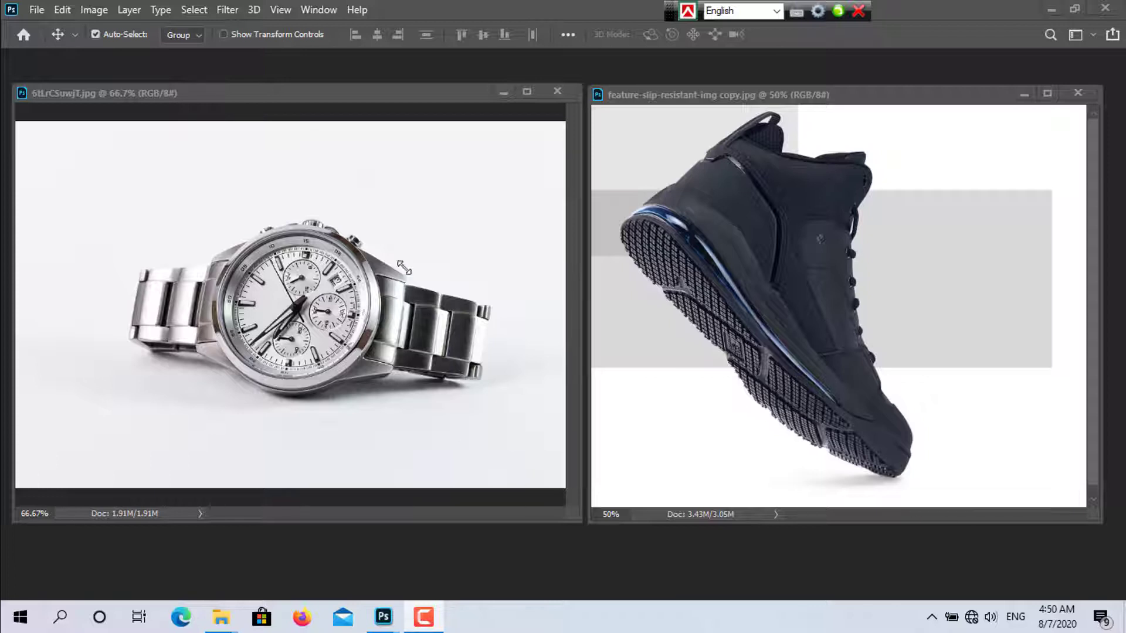
Step: Dock the floating watch and shoe image windows as tabs in the document area
mouse_move(401, 93)
left_mouse_down()
mouse_move(422, 101)
mouse_move(404, 92)
left_mouse_up()
mouse_move(829, 93)
left_mouse_down()
mouse_move(839, 143)
mouse_move(829, 98)
left_mouse_up()
left_click_drag(322, 93, 339, 54)
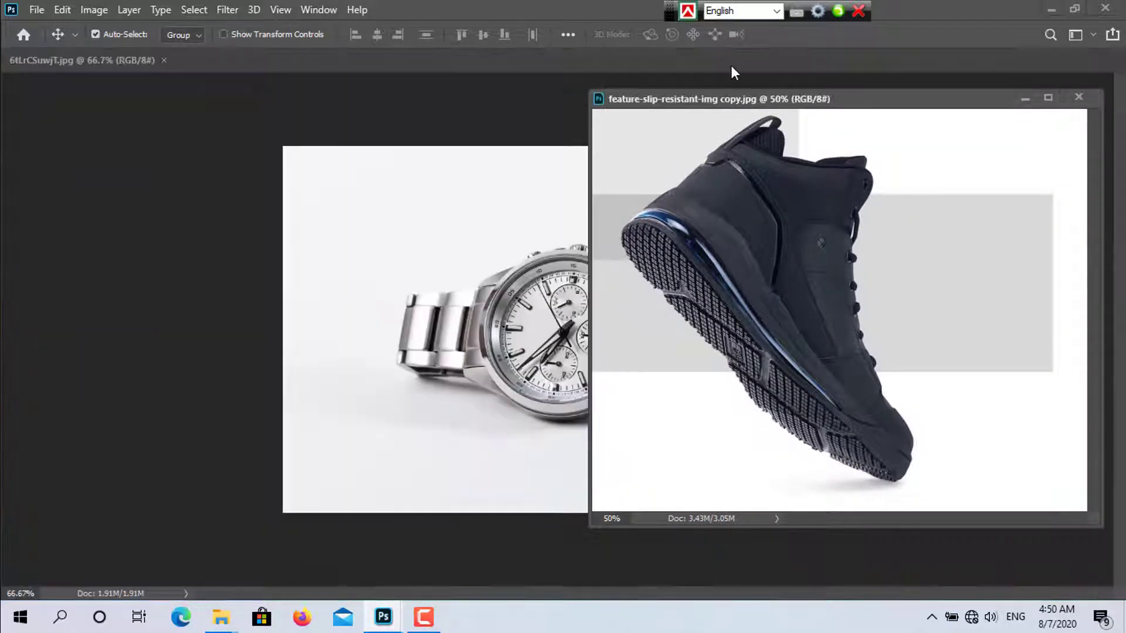
left_click_drag(759, 97, 559, 68)
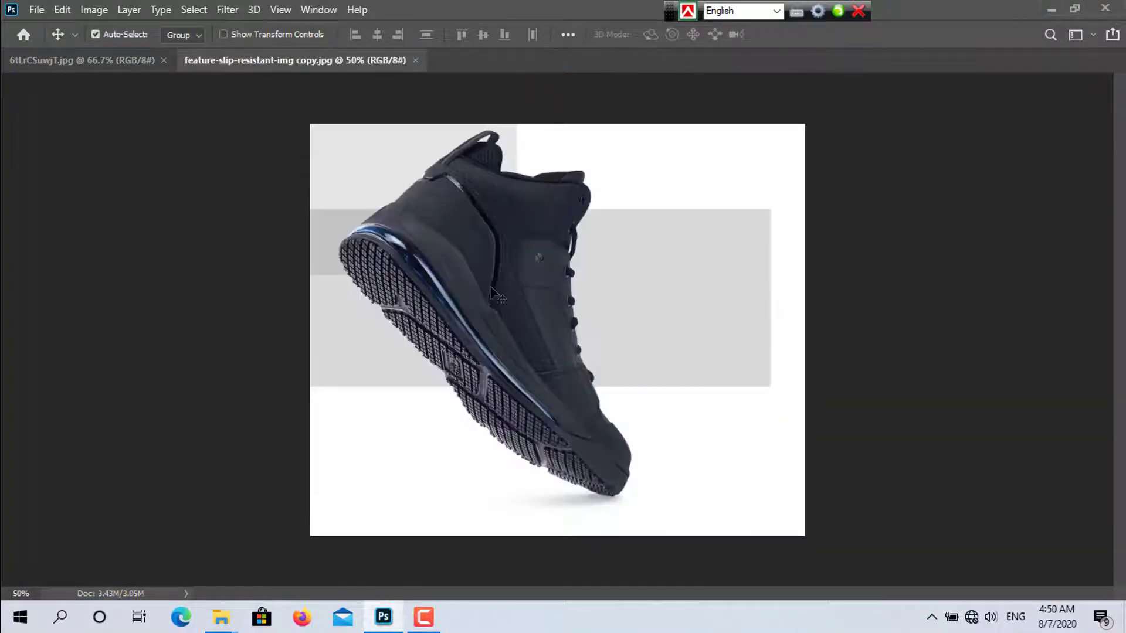
Step: Close the shoe and watch images and minimize Photoshop to reach the desktop
left_click(415, 60)
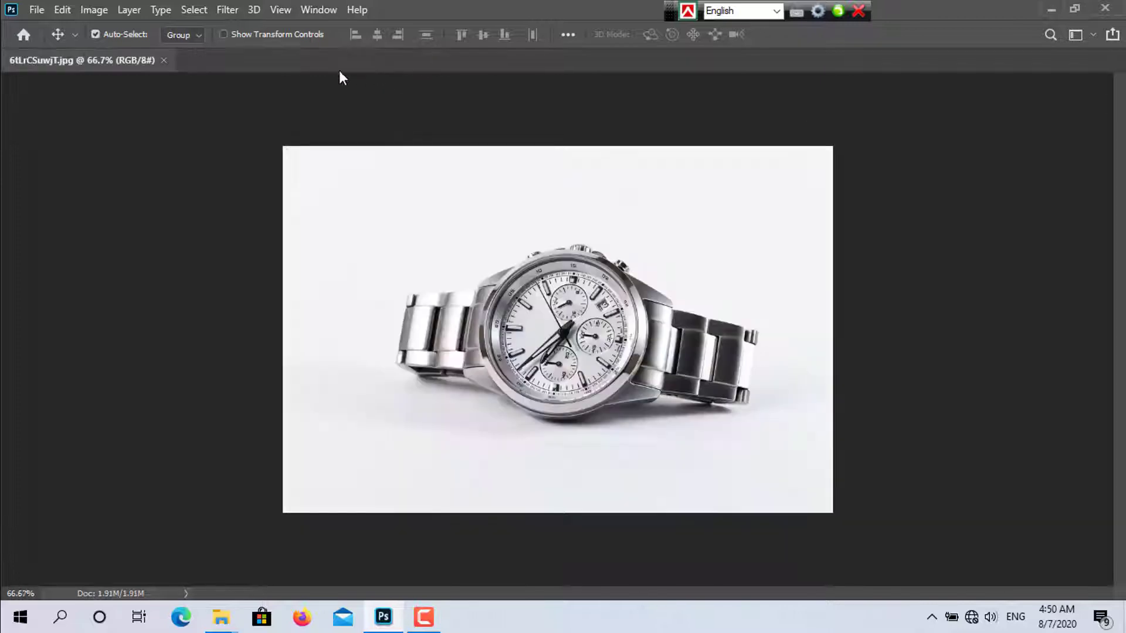
left_click(164, 60)
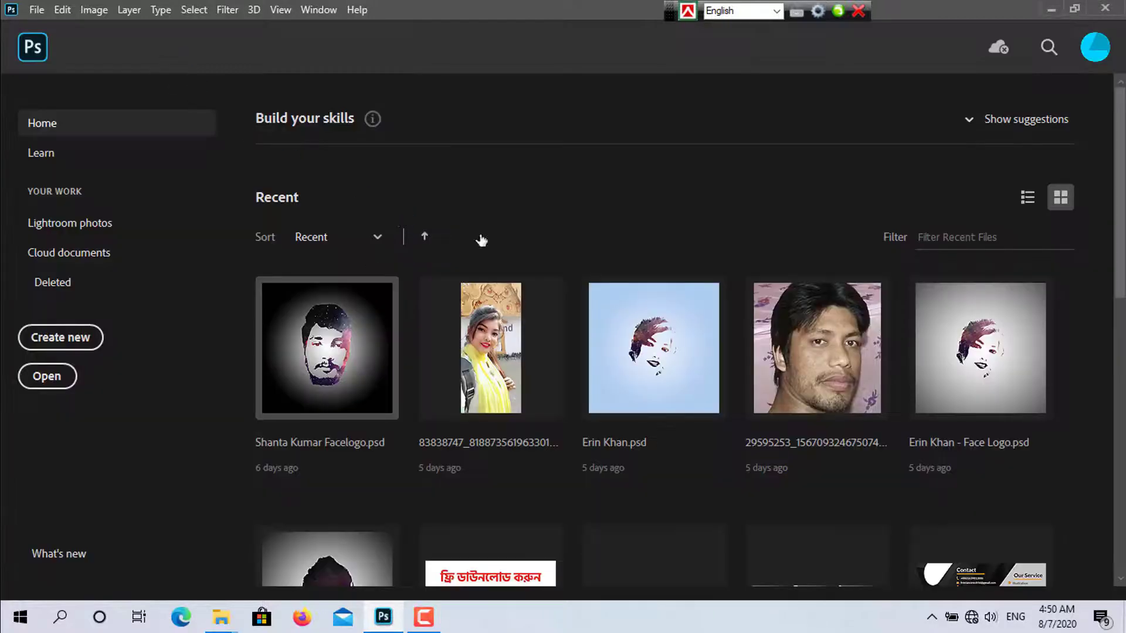
left_click(1051, 10)
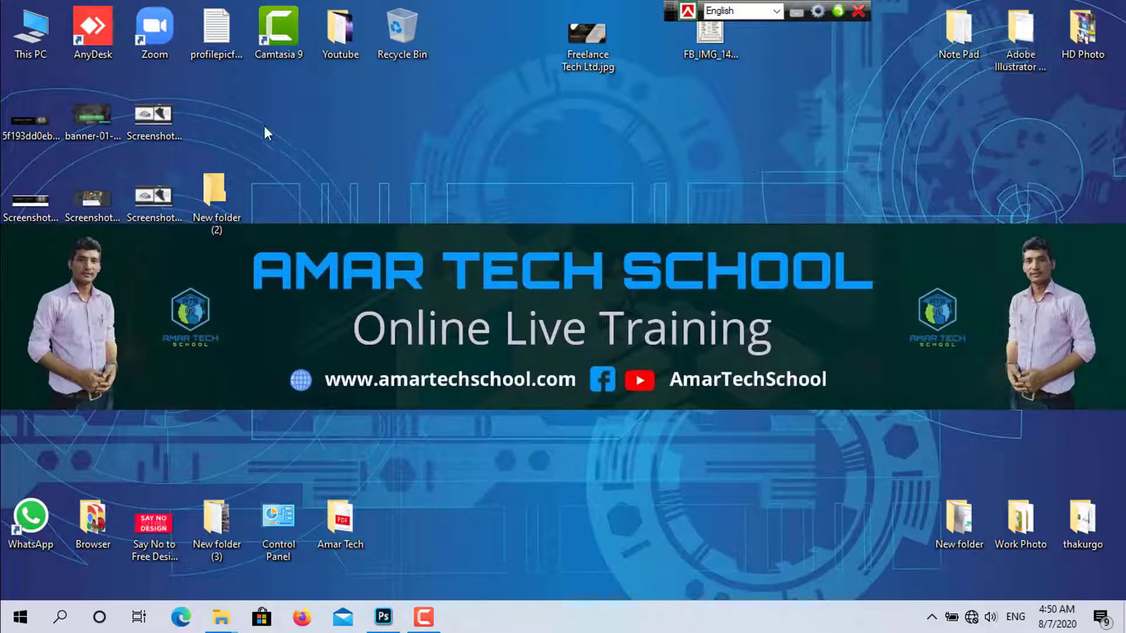
Step: Open 6tLrCSuwjT.jpg and feature-slip-resistant-img copy.jpg from the desktop's New folder (2) in Photoshop
double_click(217, 186)
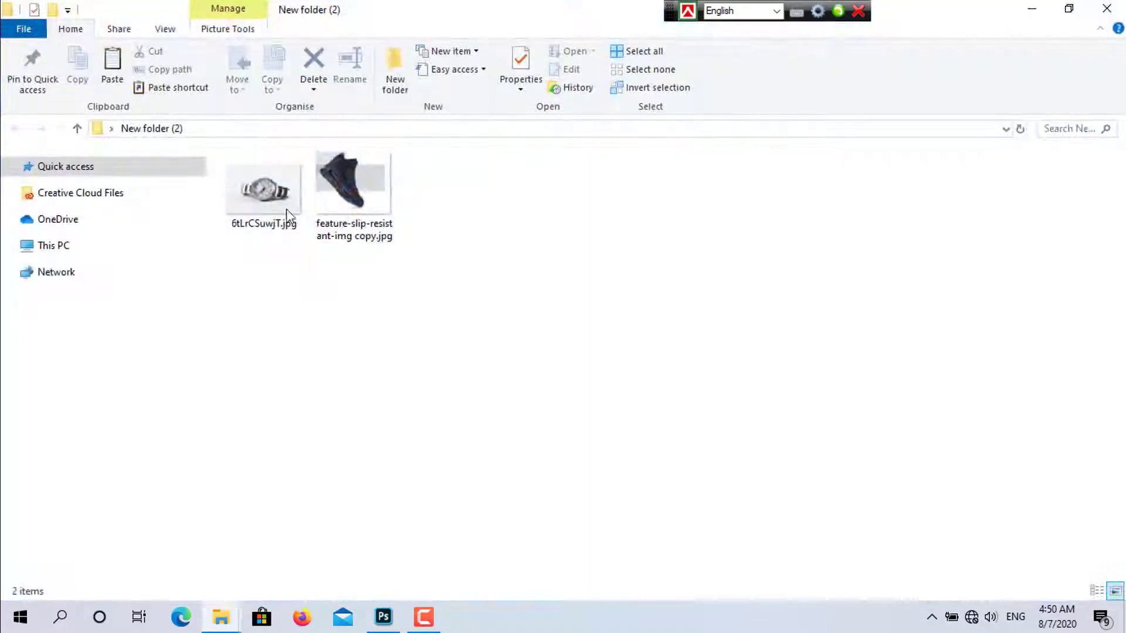
left_click(265, 222)
left_click_drag(266, 223, 402, 463)
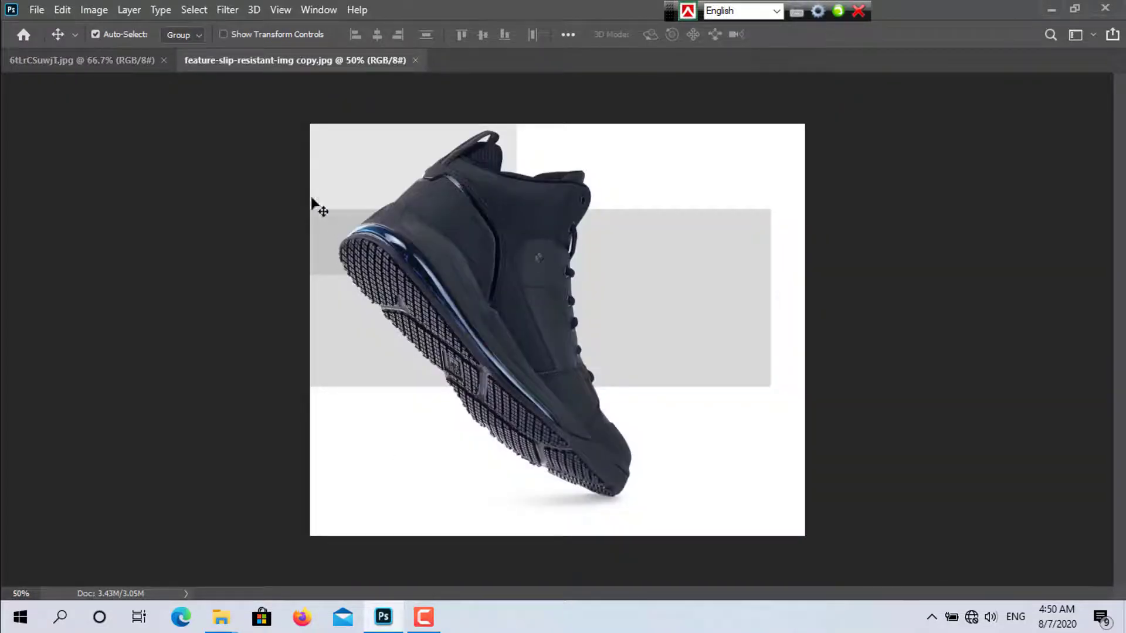
left_click(35, 11)
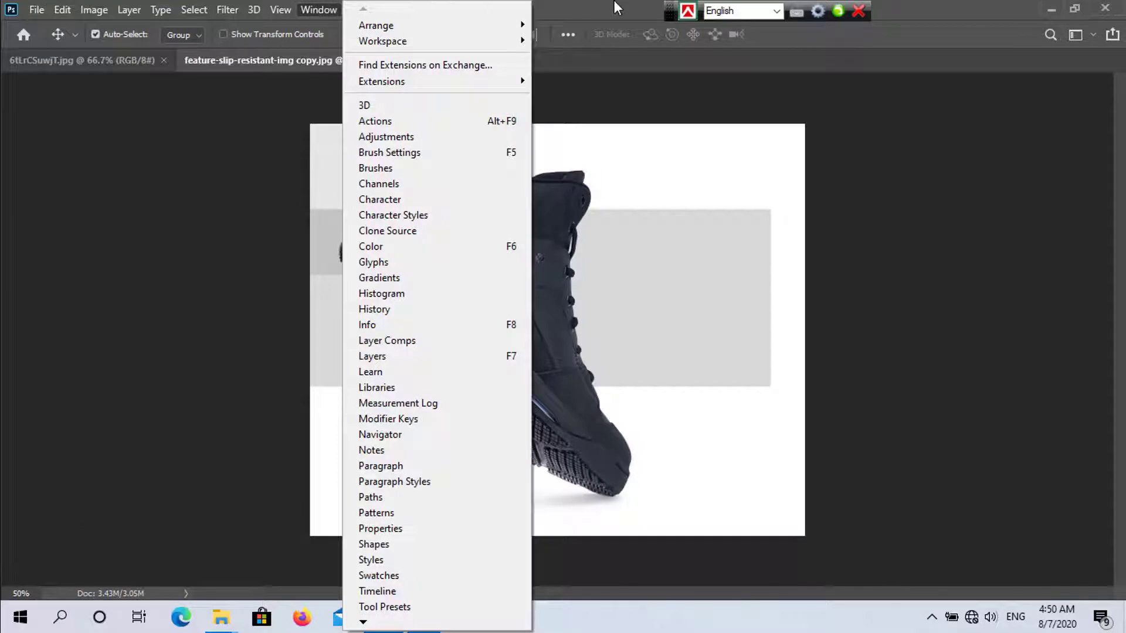
left_click(616, 5)
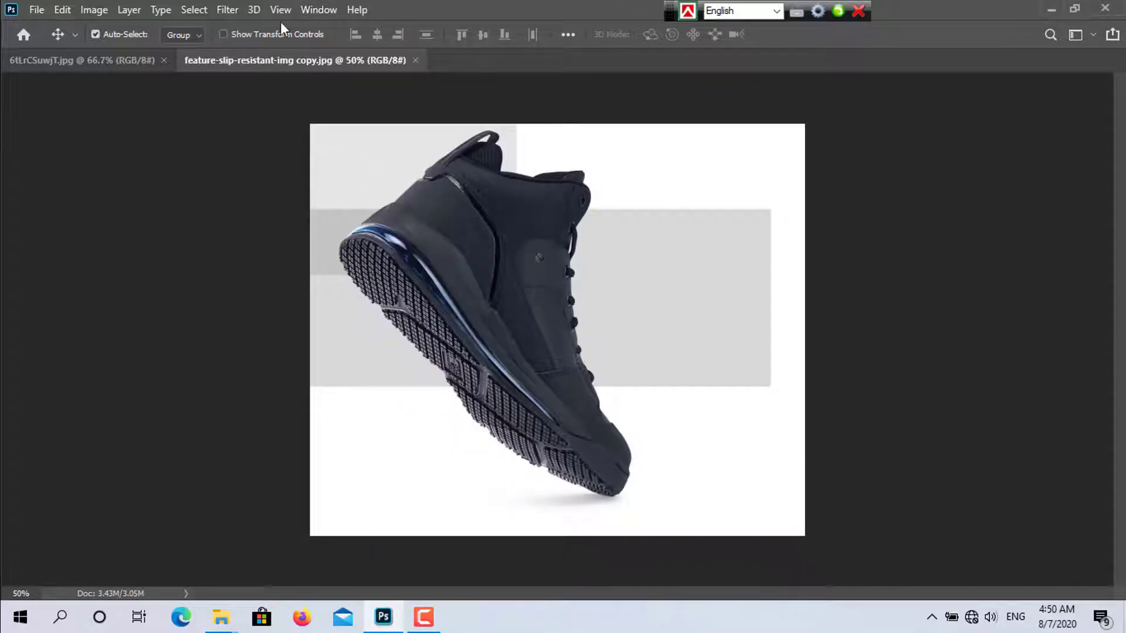
left_click(324, 9)
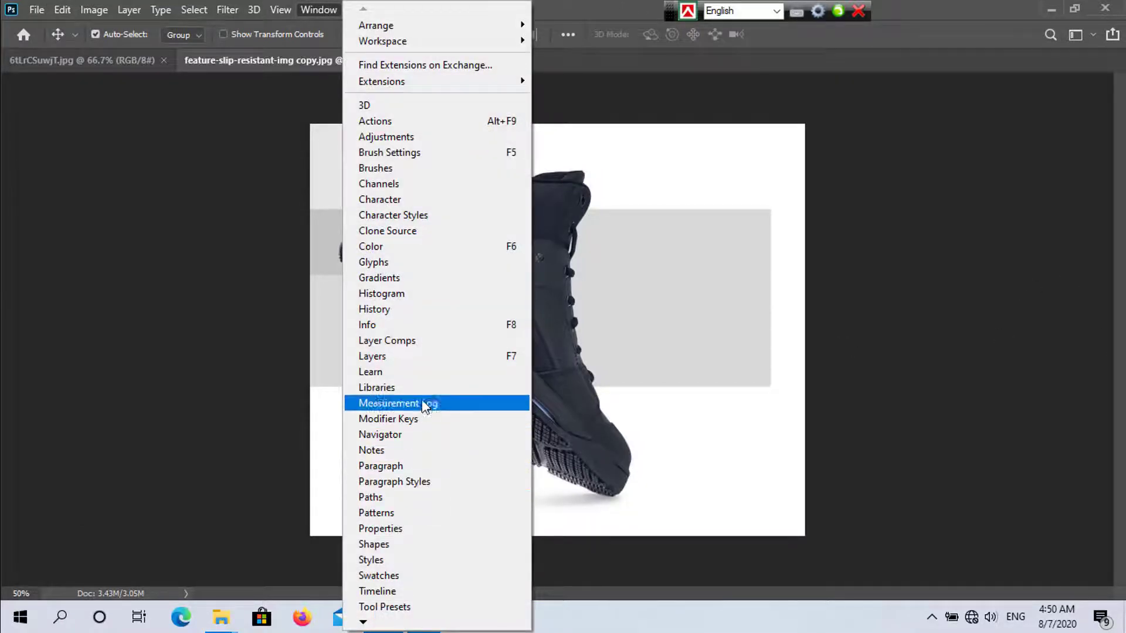
left_click(422, 357)
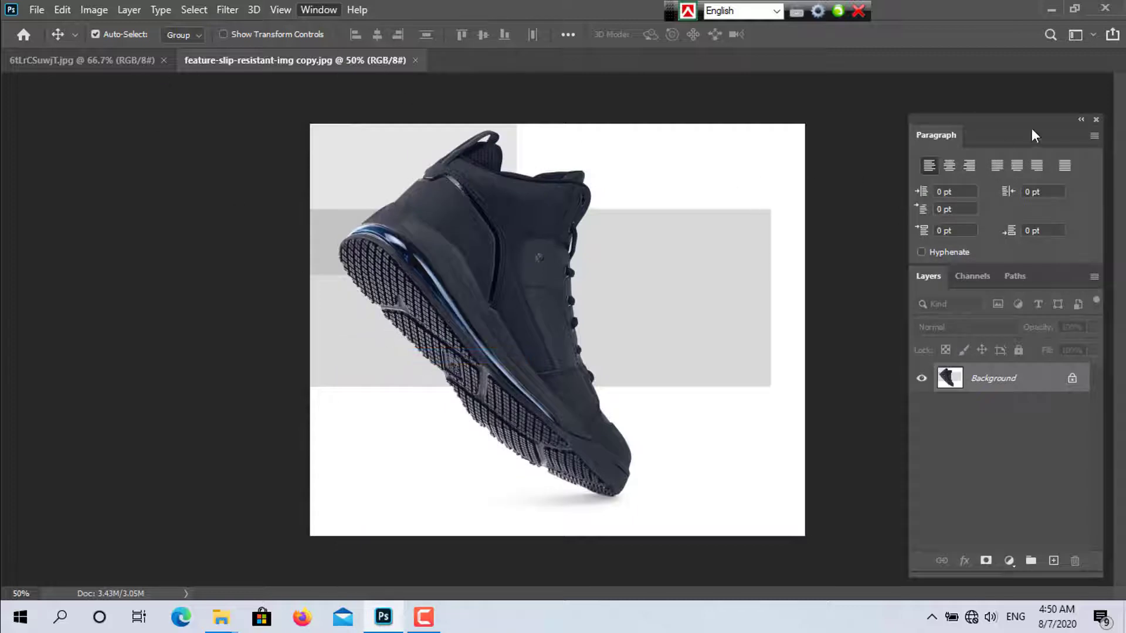
left_click(1096, 119)
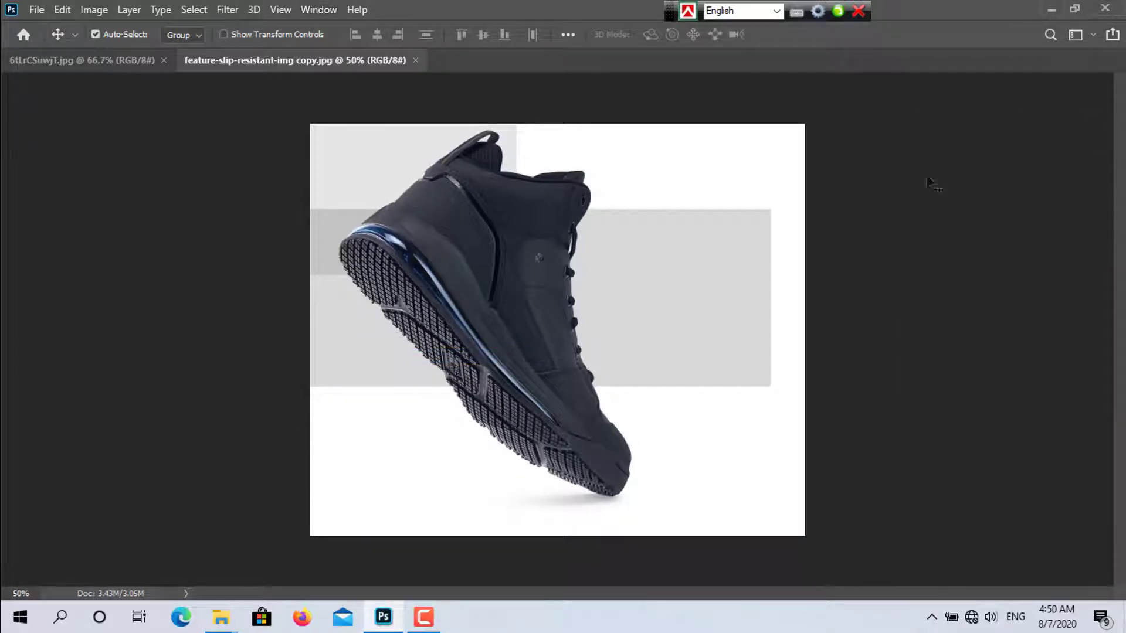
Step: Show the Layers panel, detach the Paragraph panel from its group and close the Paragraph panel
left_click(314, 14)
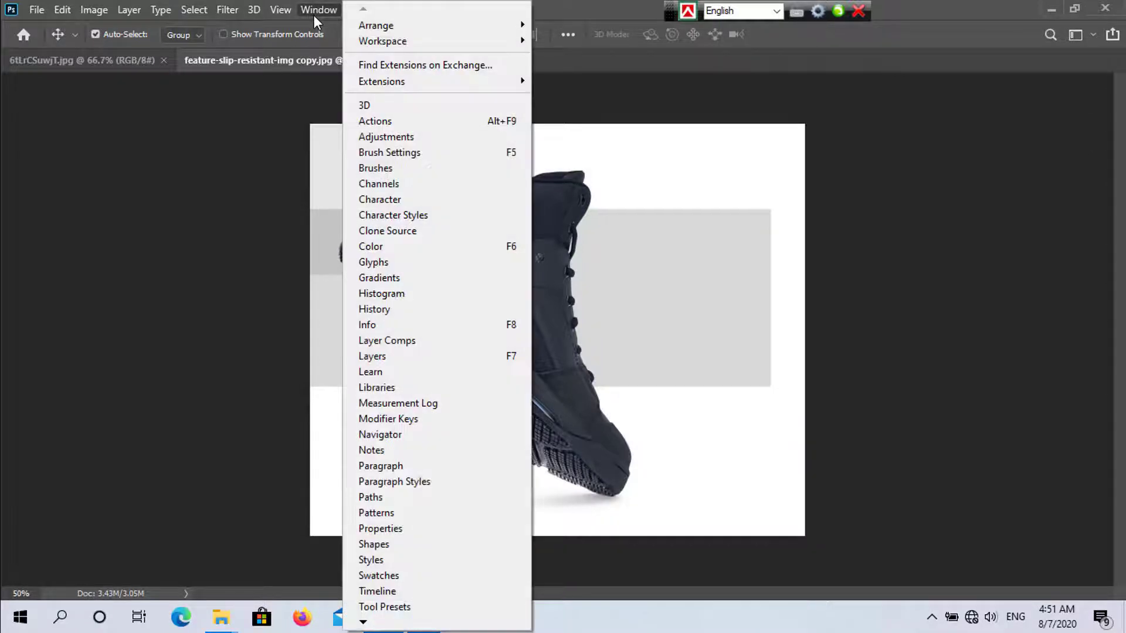
left_click(401, 357)
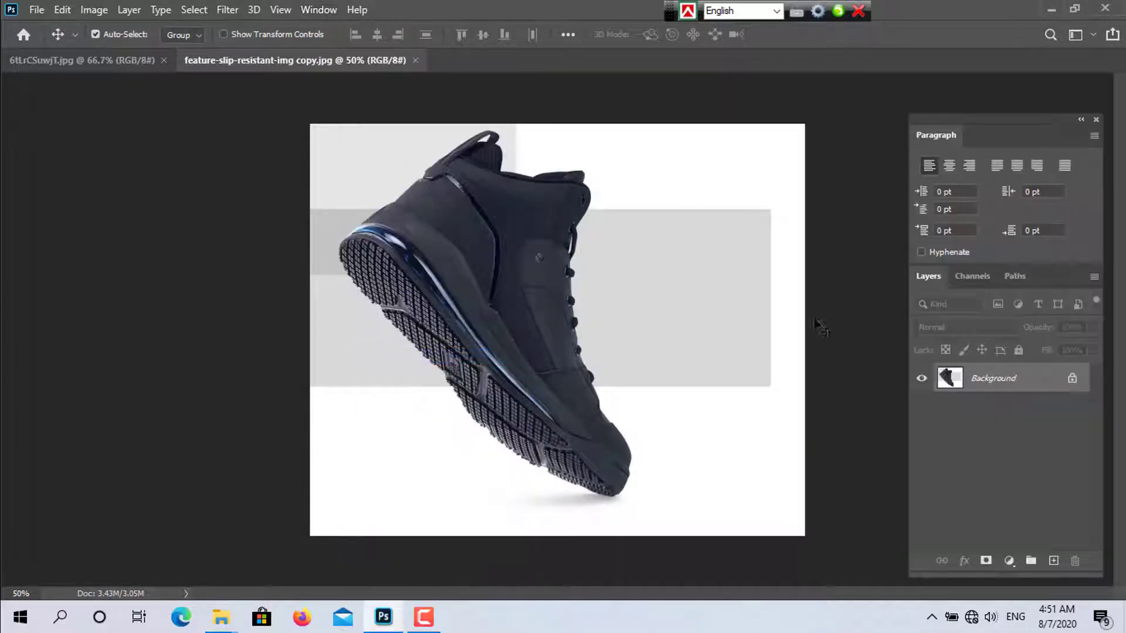
left_click_drag(954, 135, 758, 187)
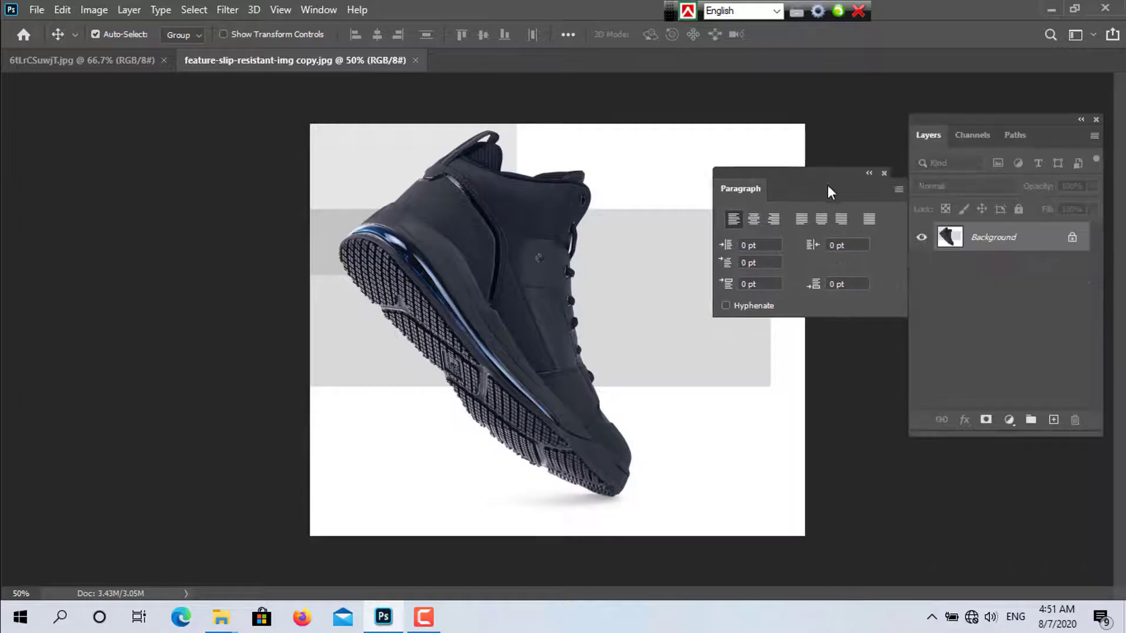
left_click(884, 173)
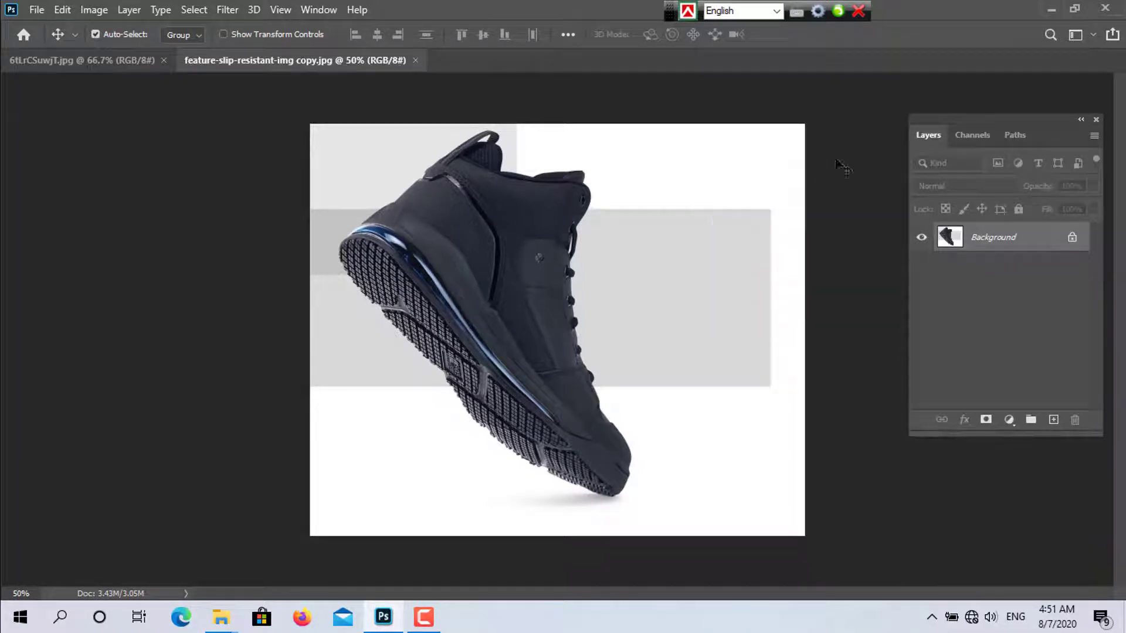
Step: Display the Tools panel
left_click(318, 14)
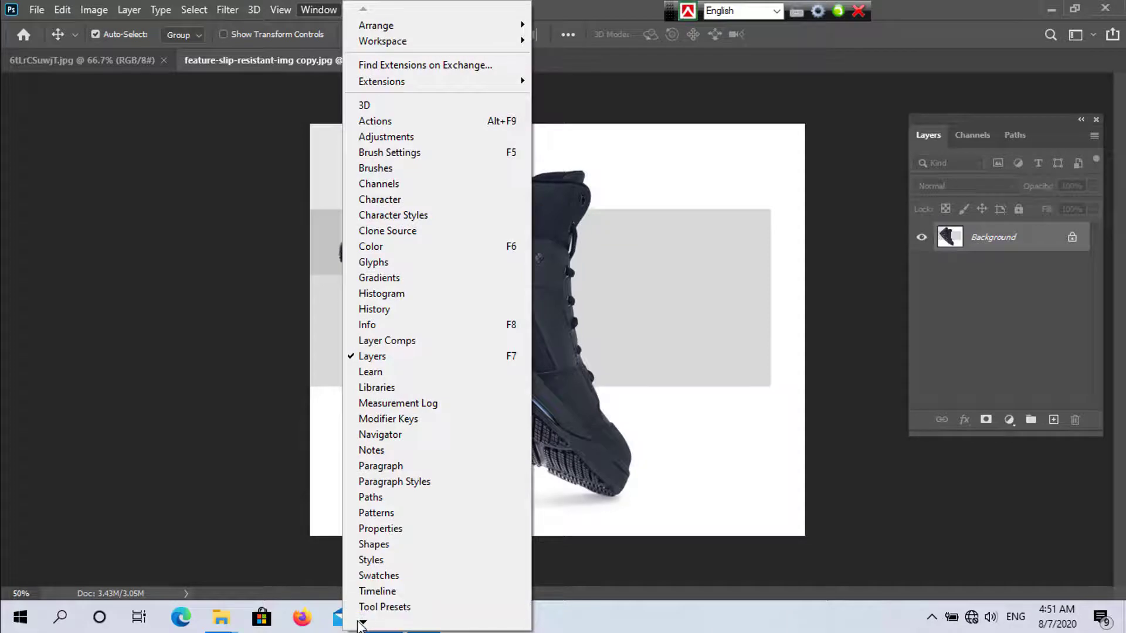
left_click(370, 608)
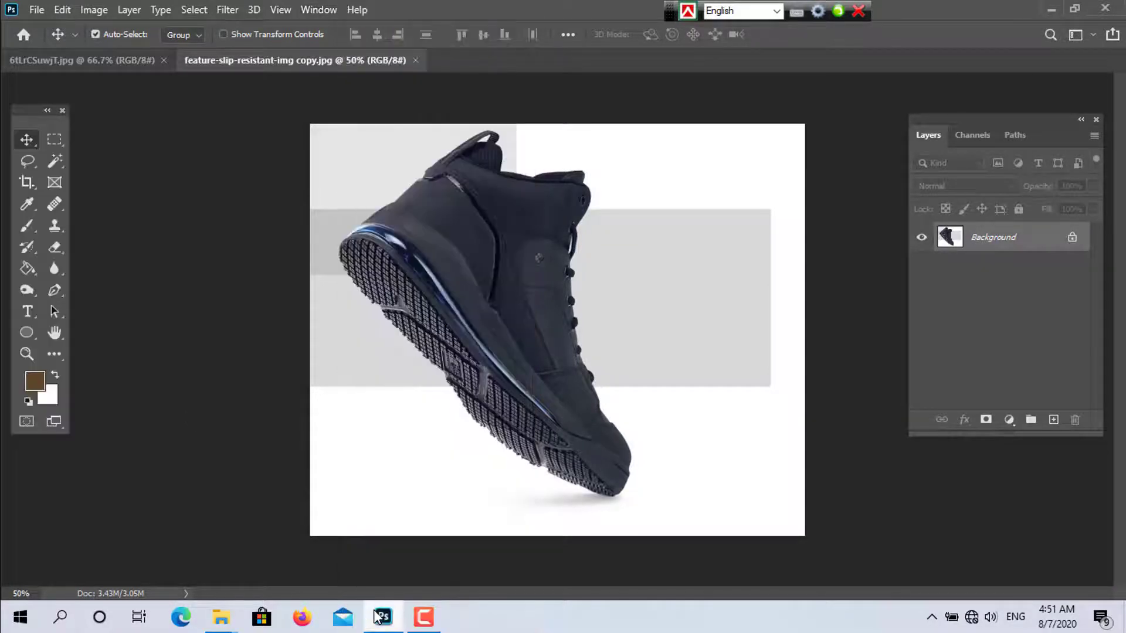
Step: Hide the options bar and bring it back
left_click(318, 11)
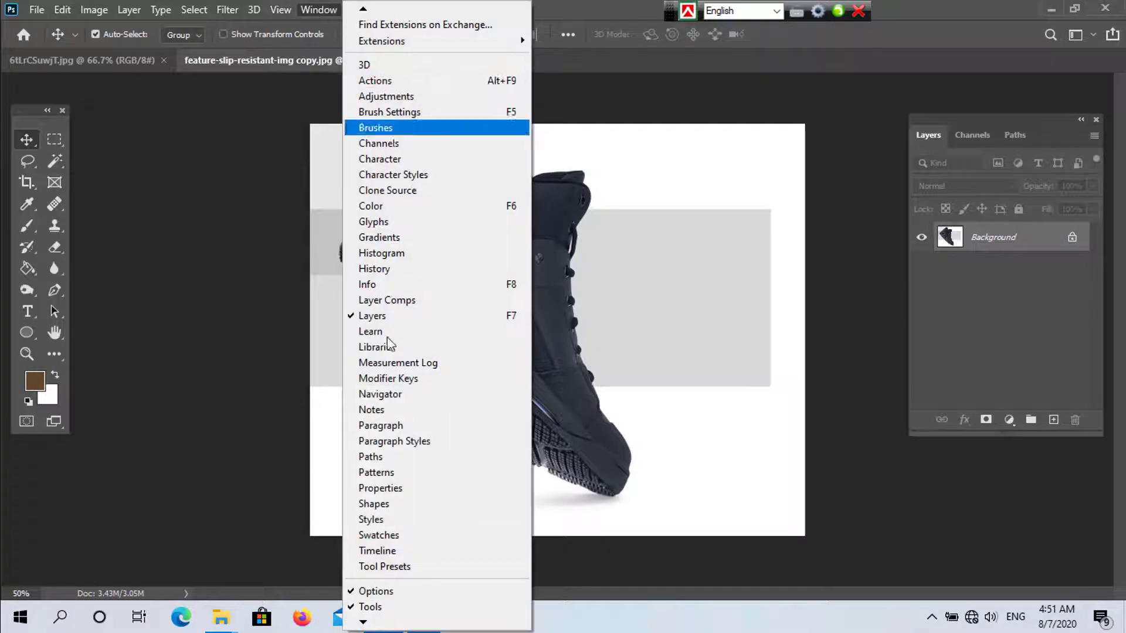
left_click(388, 594)
left_click(317, 10)
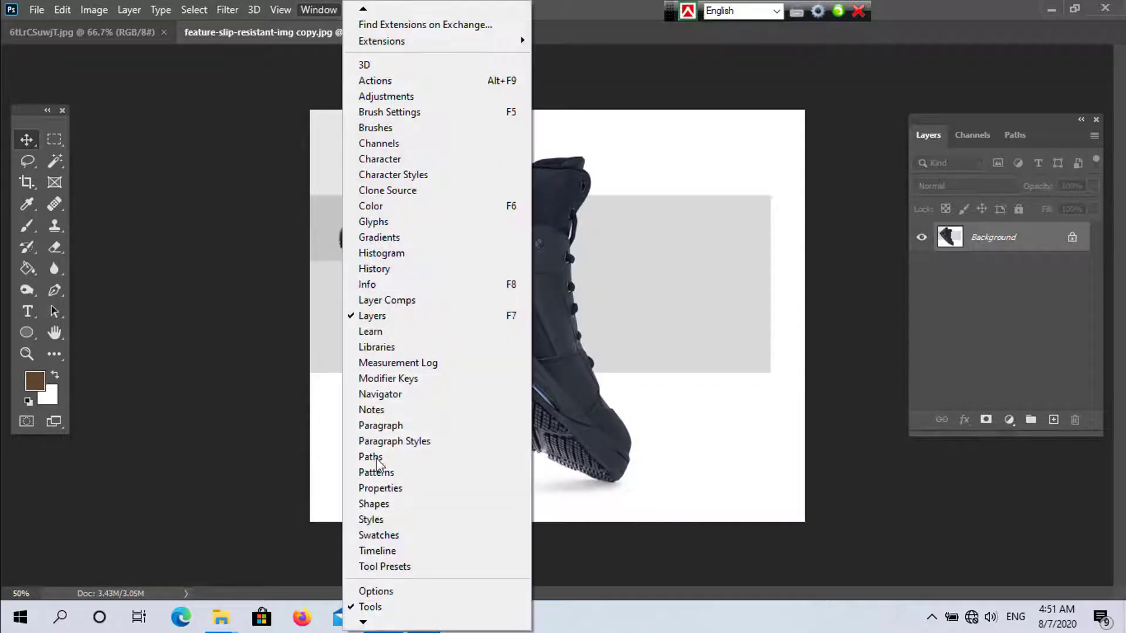
left_click(376, 594)
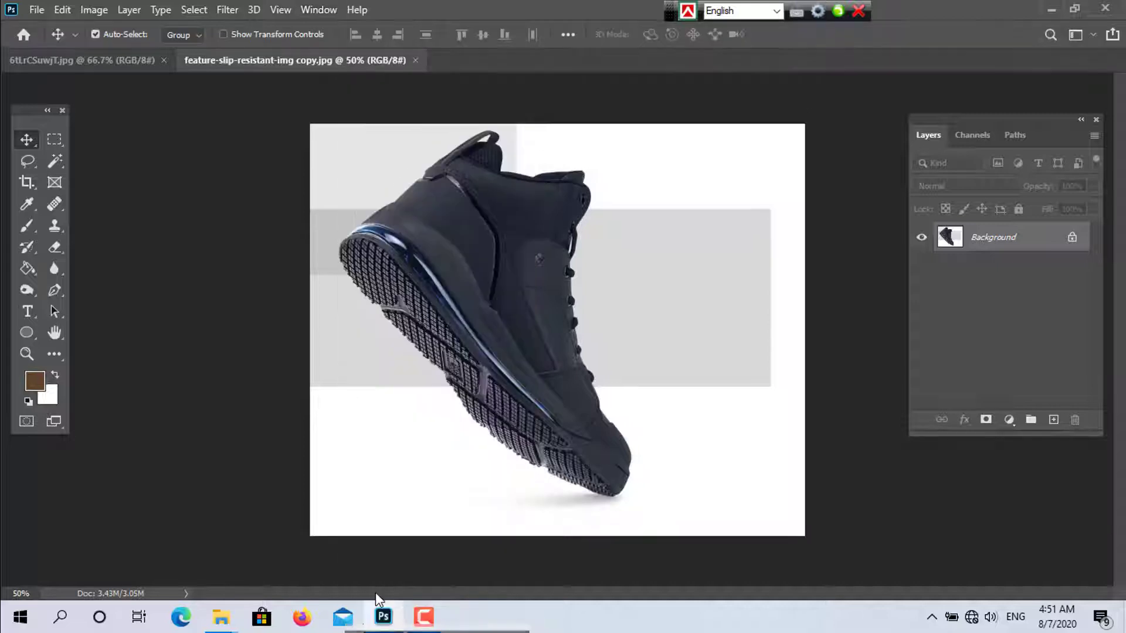
Step: Move the Layers panel lower in the workspace and show the Navigator panel
left_click_drag(1030, 129, 1031, 244)
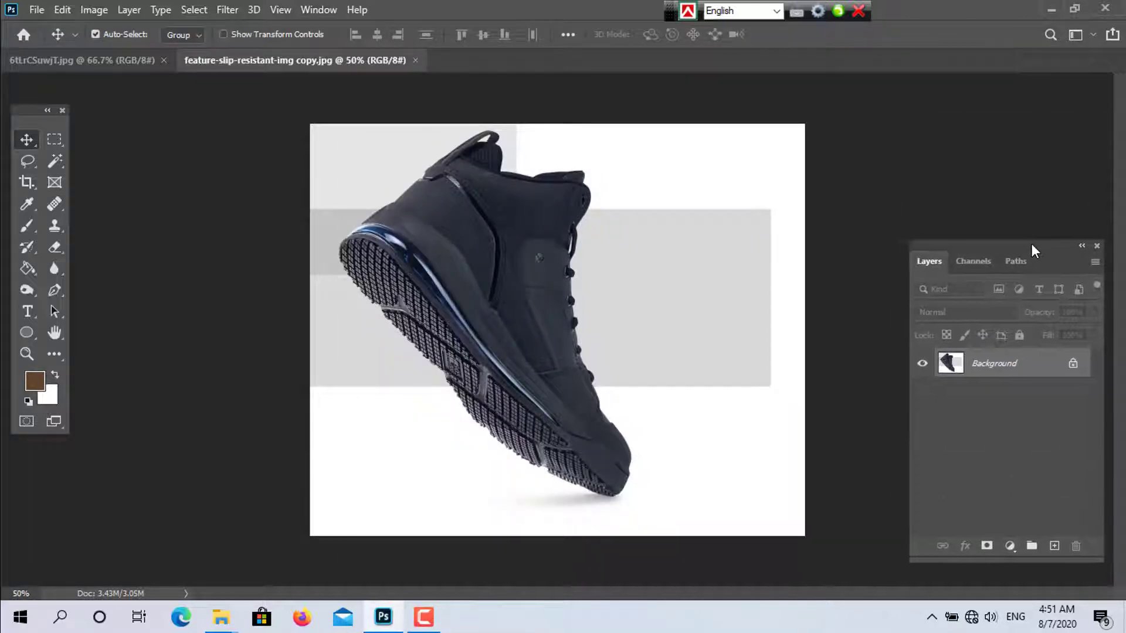
left_click(318, 10)
left_click(405, 397)
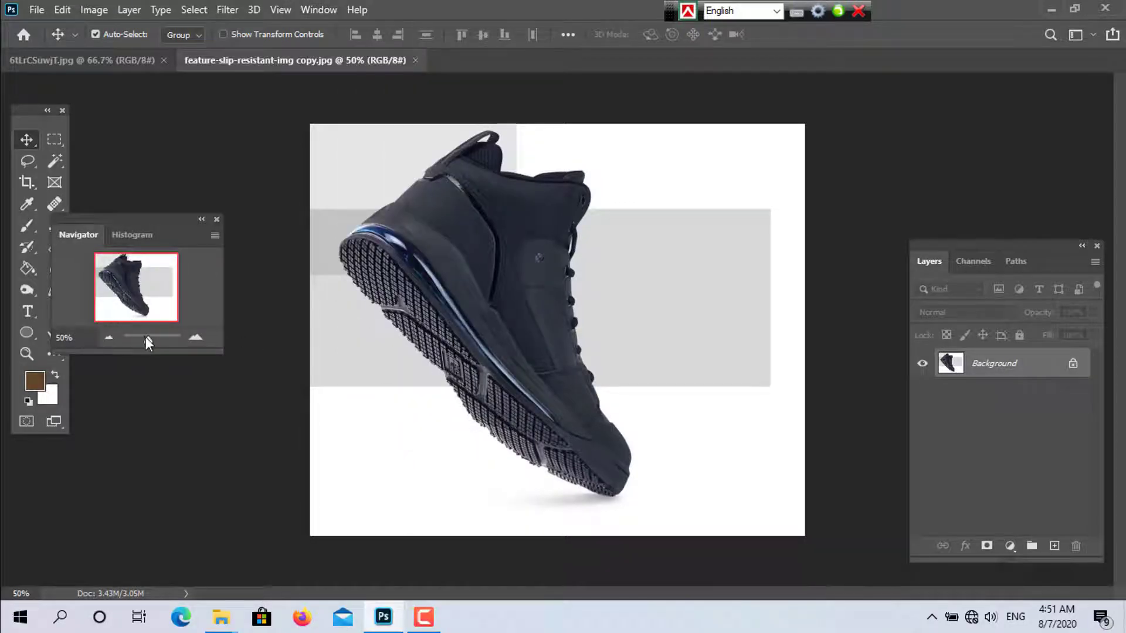
Step: Zoom with the Navigator to about 182% on the shoe's heel and about 212% on the watch image
mouse_move(145, 336)
left_mouse_down()
mouse_move(132, 337)
mouse_move(167, 342)
mouse_move(156, 339)
left_mouse_up()
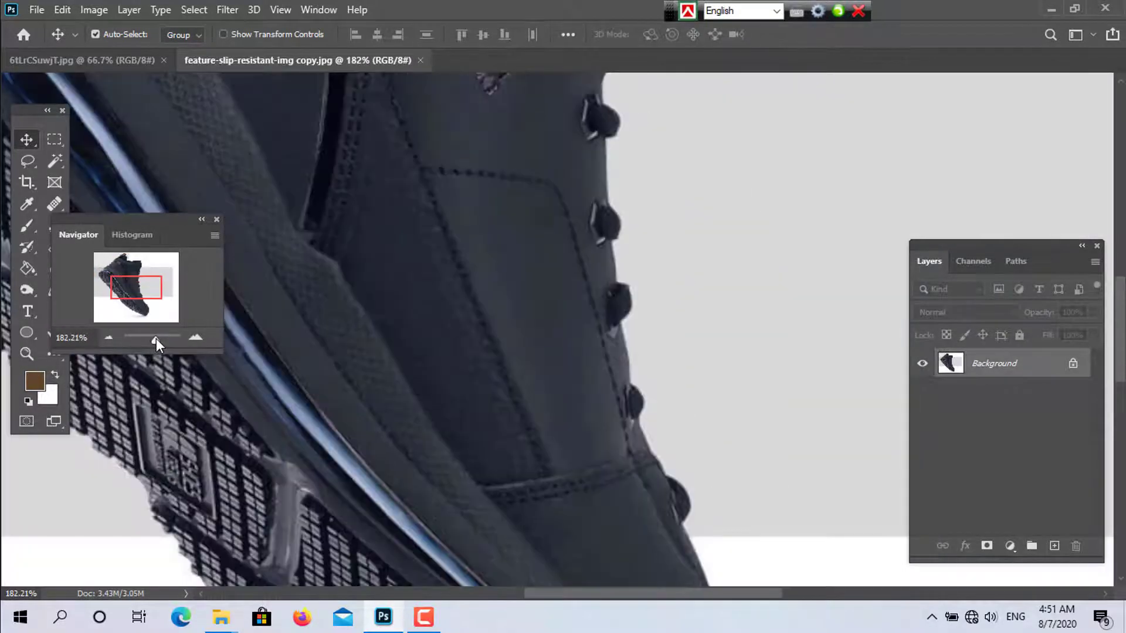
mouse_move(126, 281)
left_mouse_down()
mouse_move(125, 295)
mouse_move(109, 271)
left_mouse_up()
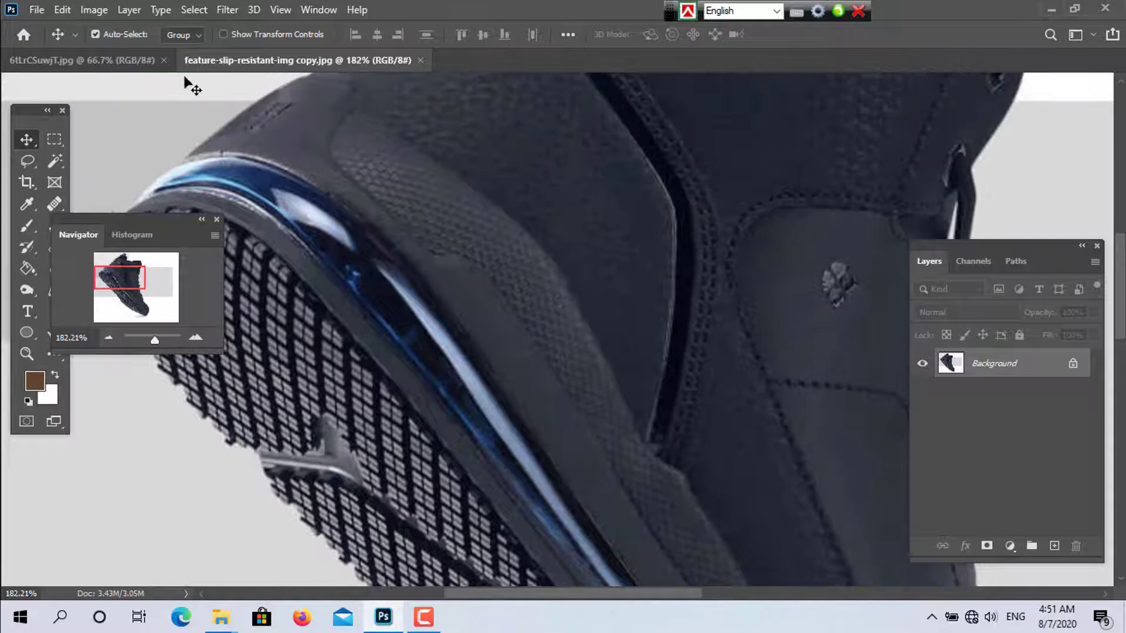
left_click(116, 63)
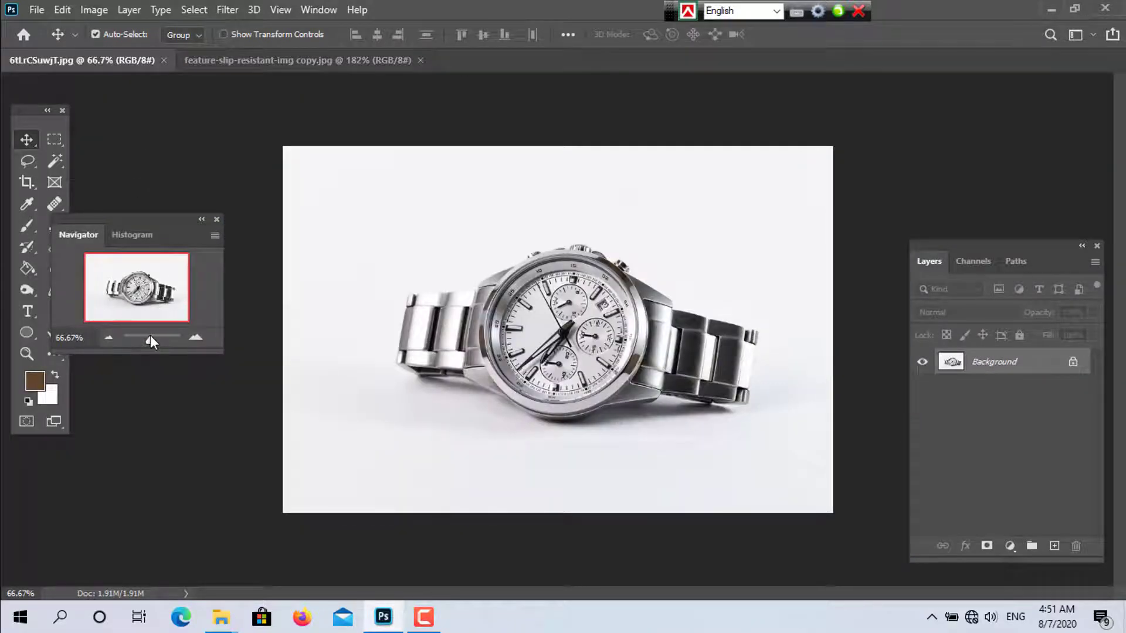
left_click_drag(150, 340, 156, 340)
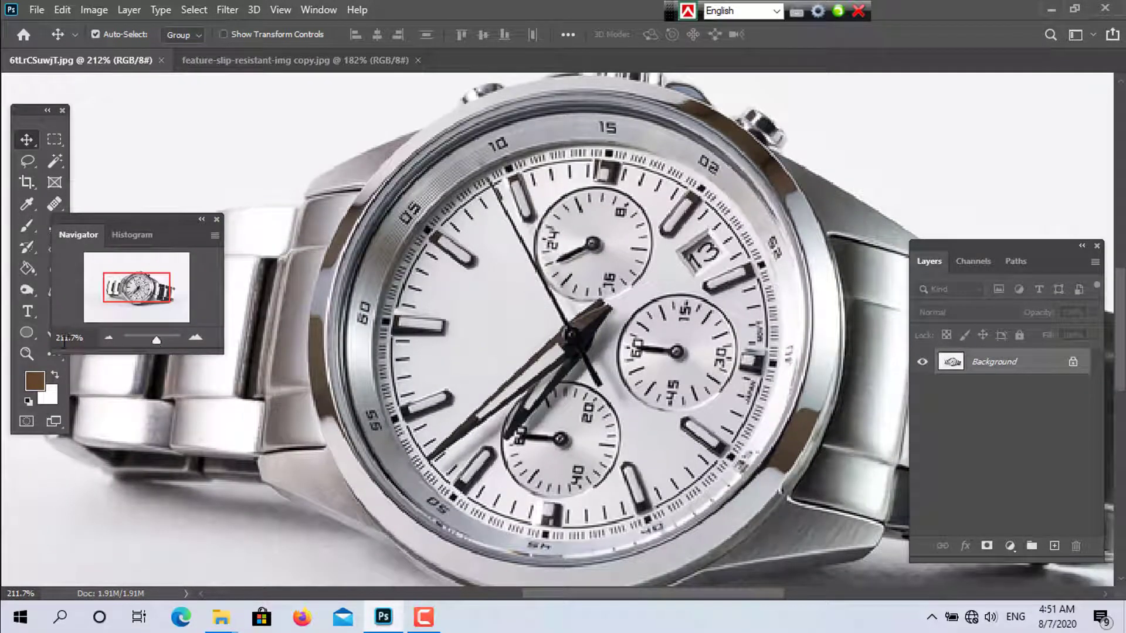
left_click(61, 335)
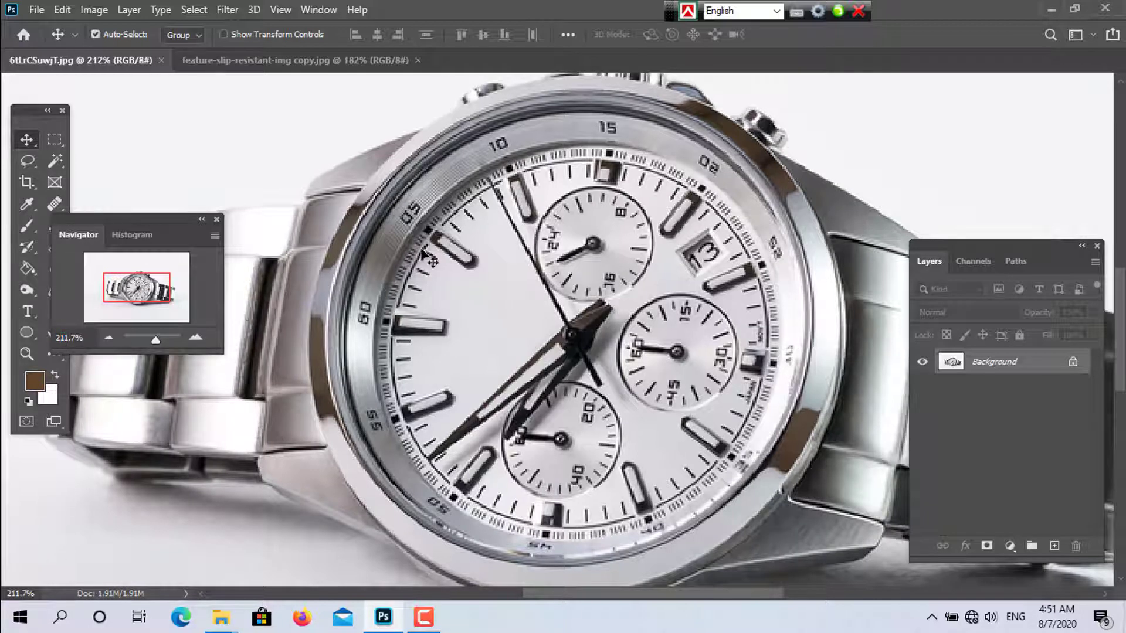
Step: Try to move the watch image's Background layer with the Move tool
left_click_drag(387, 299, 500, 302)
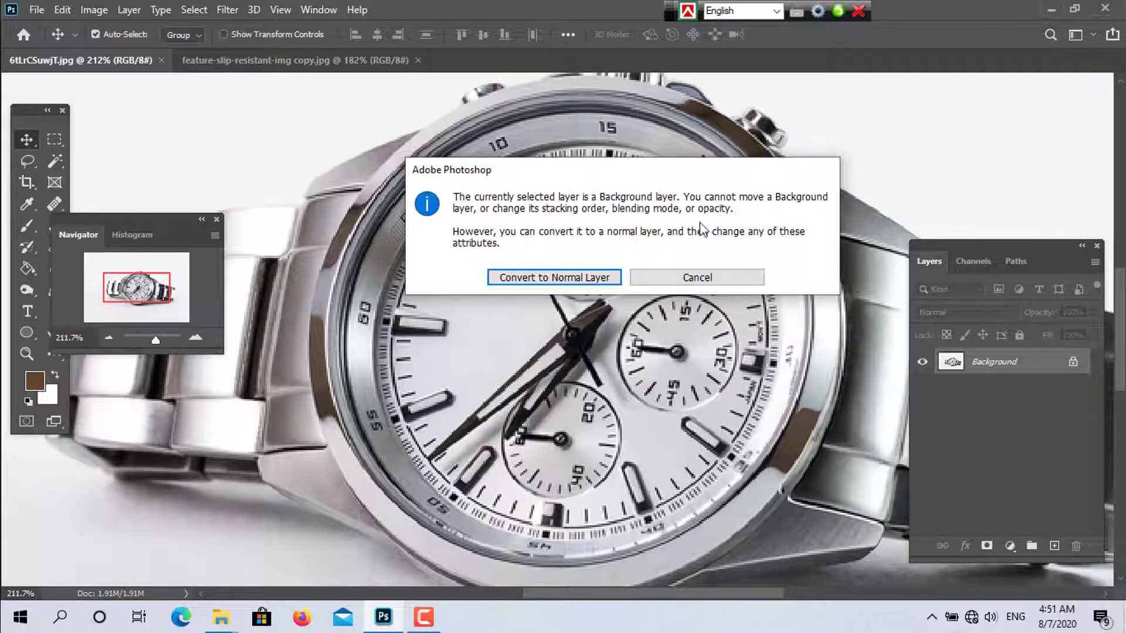
left_click(687, 280)
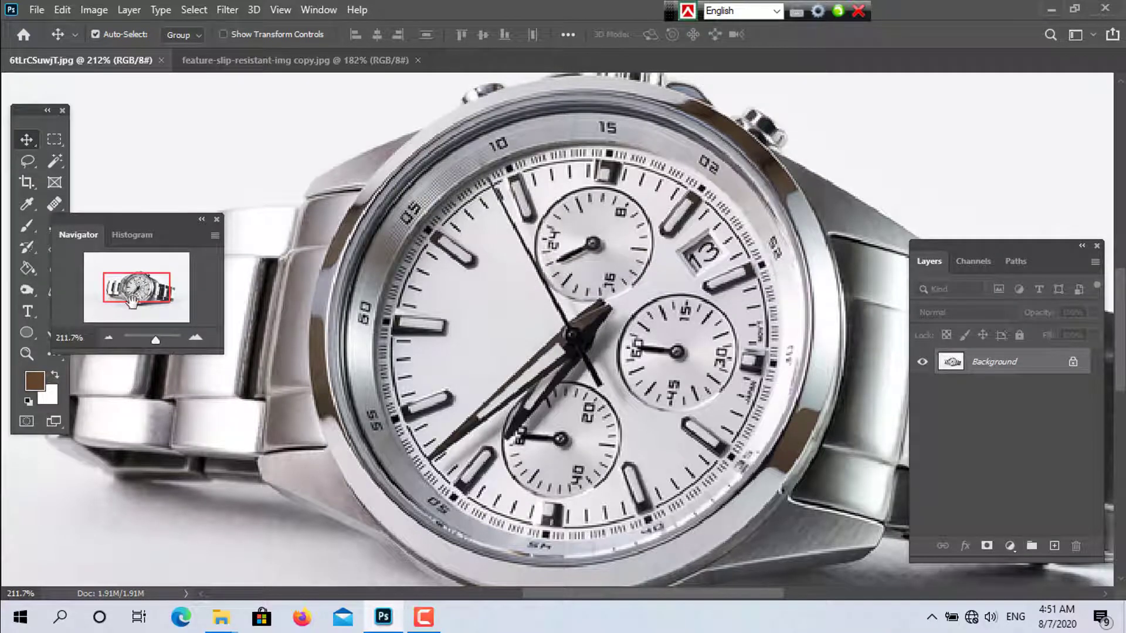
Step: Shift the Navigator view toward the watch's left strap and place the Navigator panel above the Layers panel
mouse_move(141, 299)
left_mouse_down()
mouse_move(160, 292)
mouse_move(125, 285)
mouse_move(142, 288)
mouse_move(132, 292)
left_mouse_up()
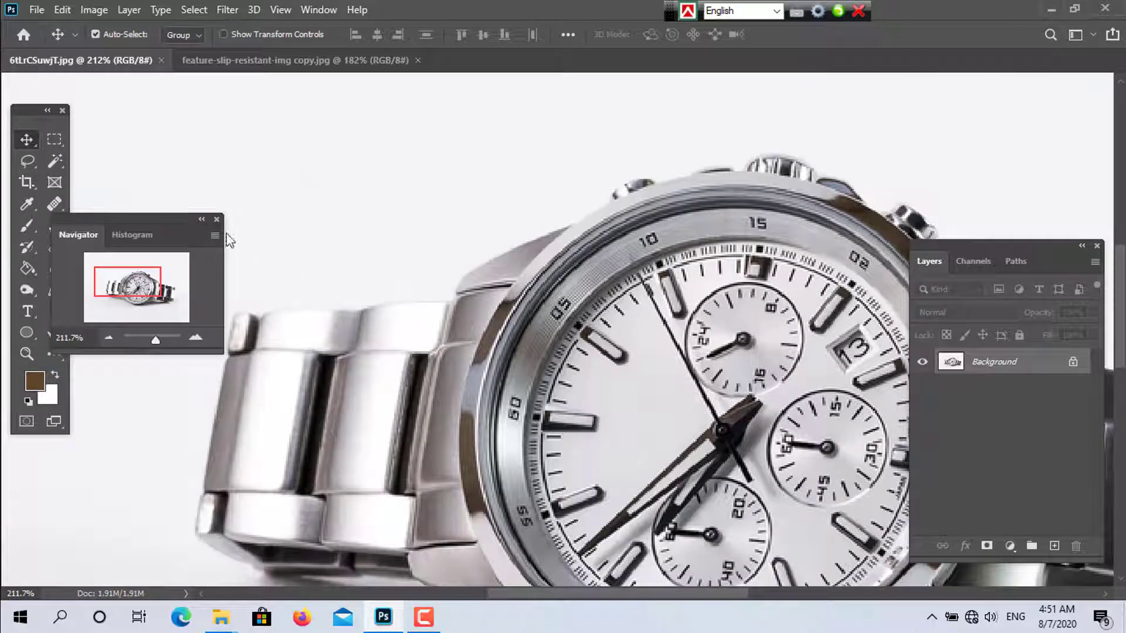
left_click_drag(177, 227, 1037, 98)
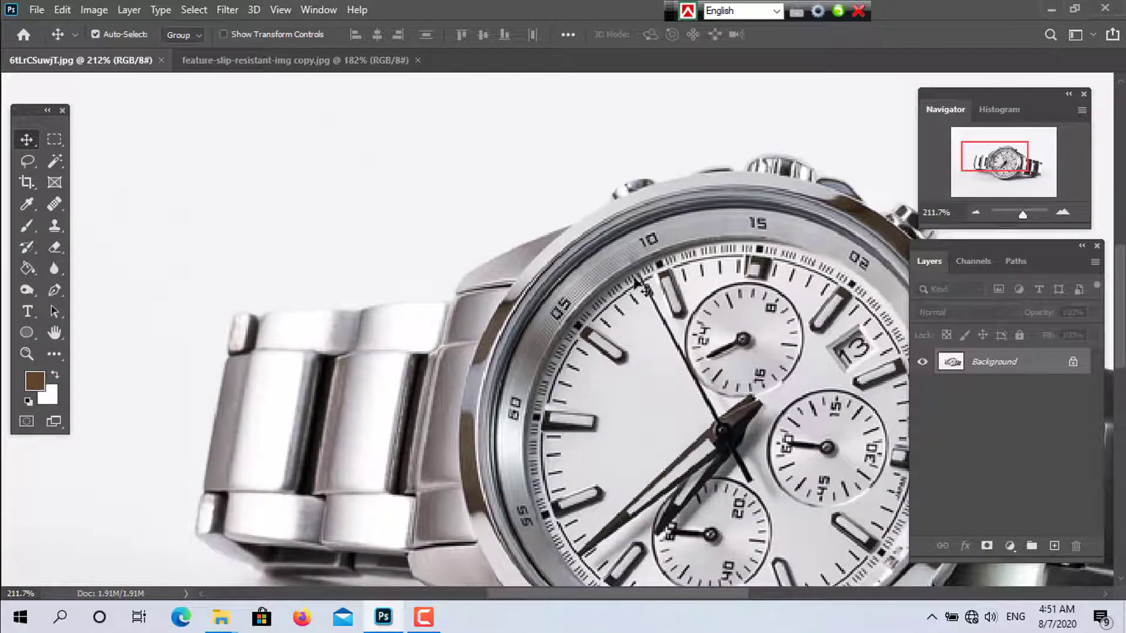
Step: Fit the whole watch image on screen
key("ctrl+0")
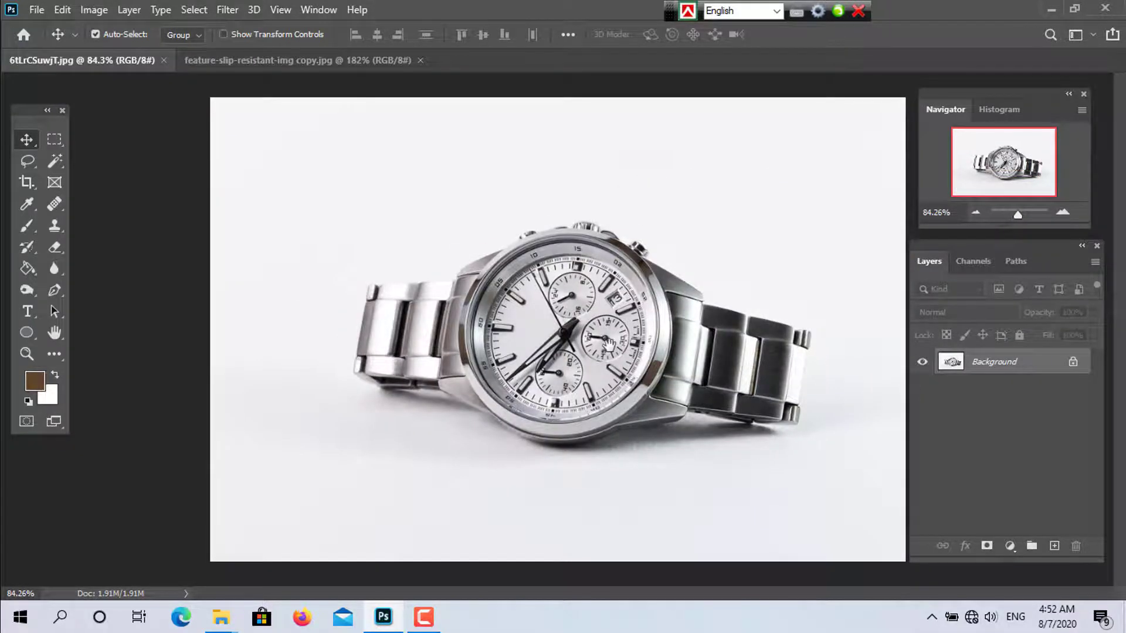
scroll(640, 355, "up", 2)
scroll(639, 352, "down", 2)
Step: Close the shoe image and the watch image
left_click(420, 60)
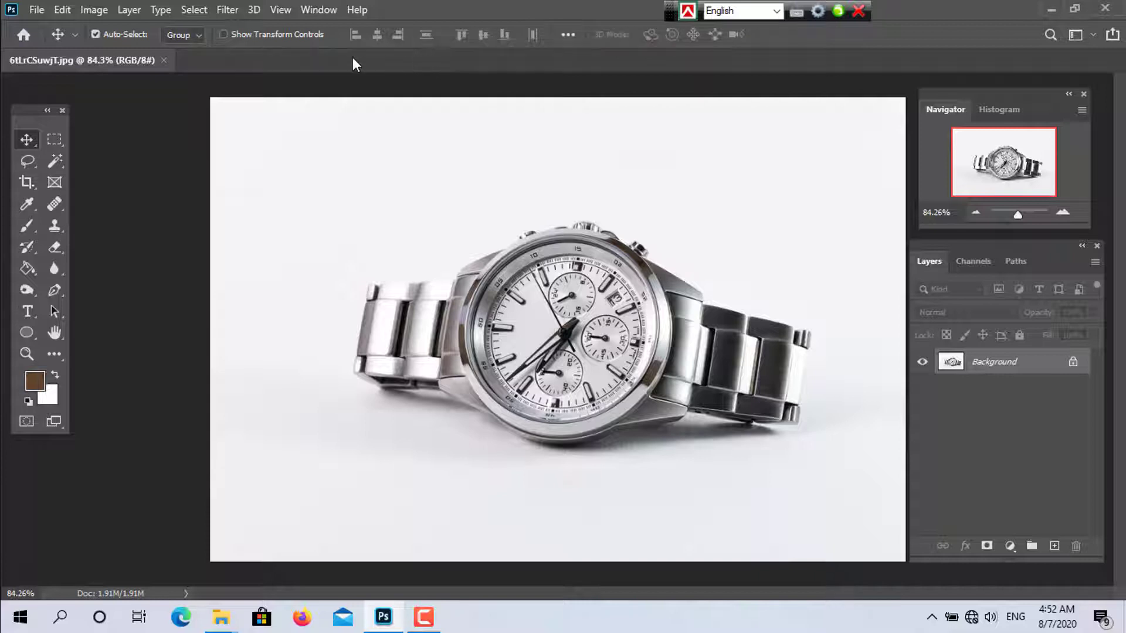
left_click(165, 61)
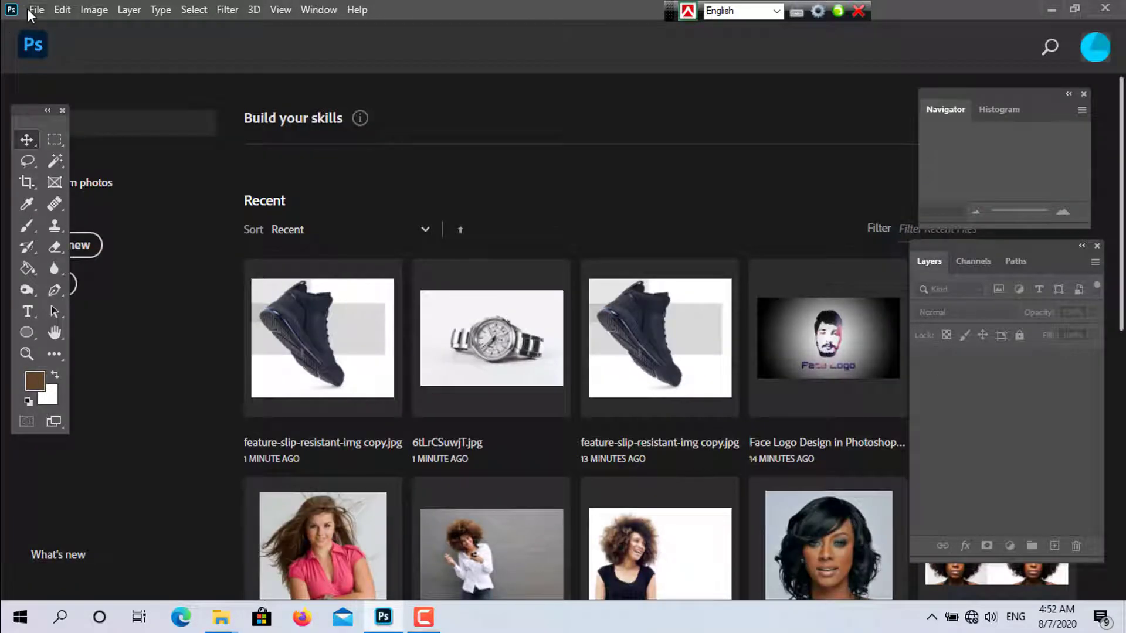
Step: Open the watch image 6tLrCSuwjT.jpg and the shoe image feature-slip-resistant-img copy.jpg together from New folder (2) on the Desktop
left_click(27, 8)
left_click(65, 47)
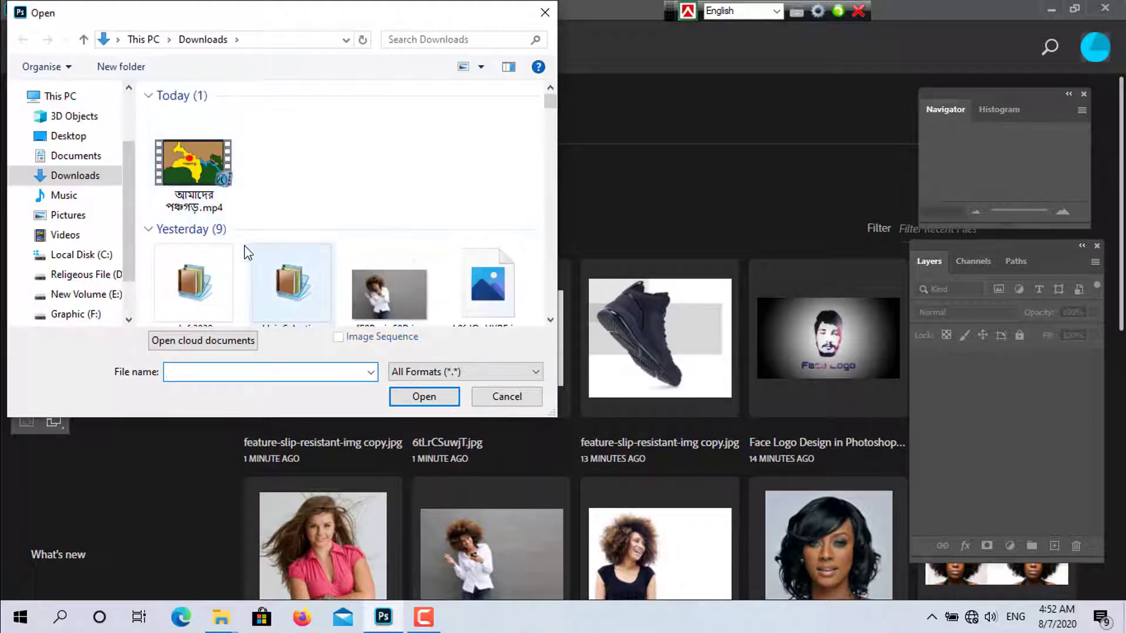
left_click(74, 137)
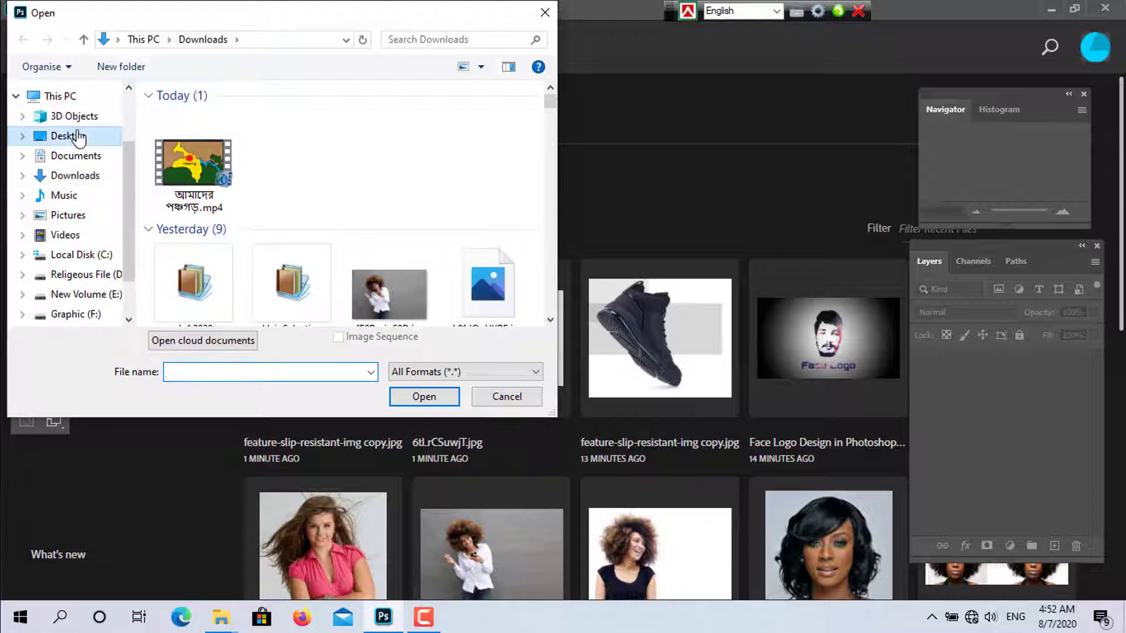
scroll(360, 239, "down", 2)
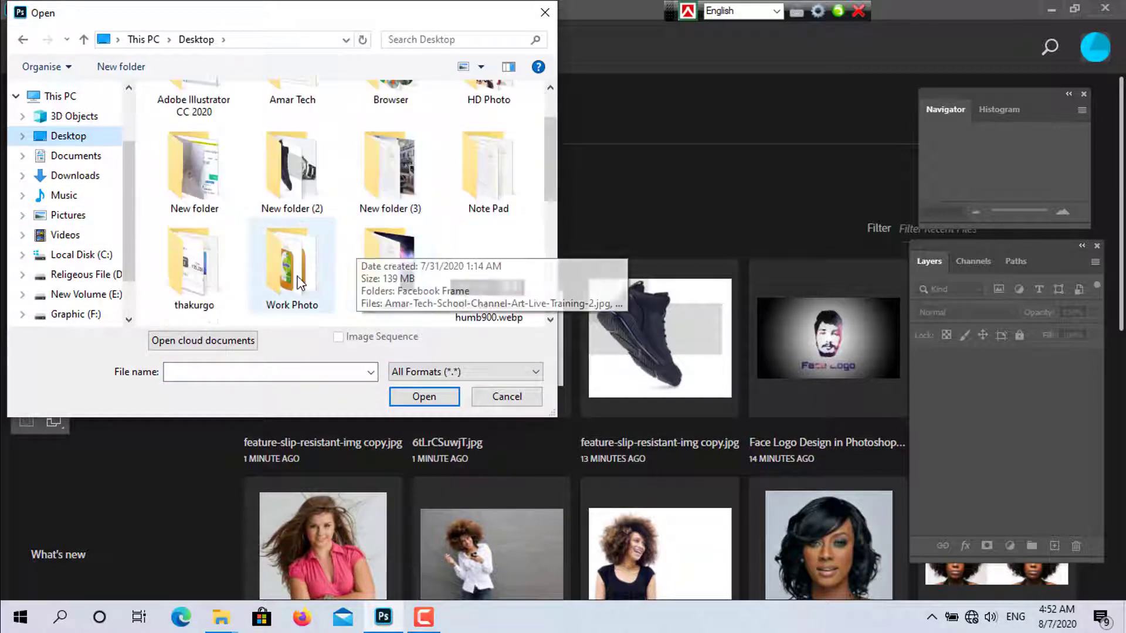
double_click(304, 169)
left_click_drag(409, 141, 139, 178)
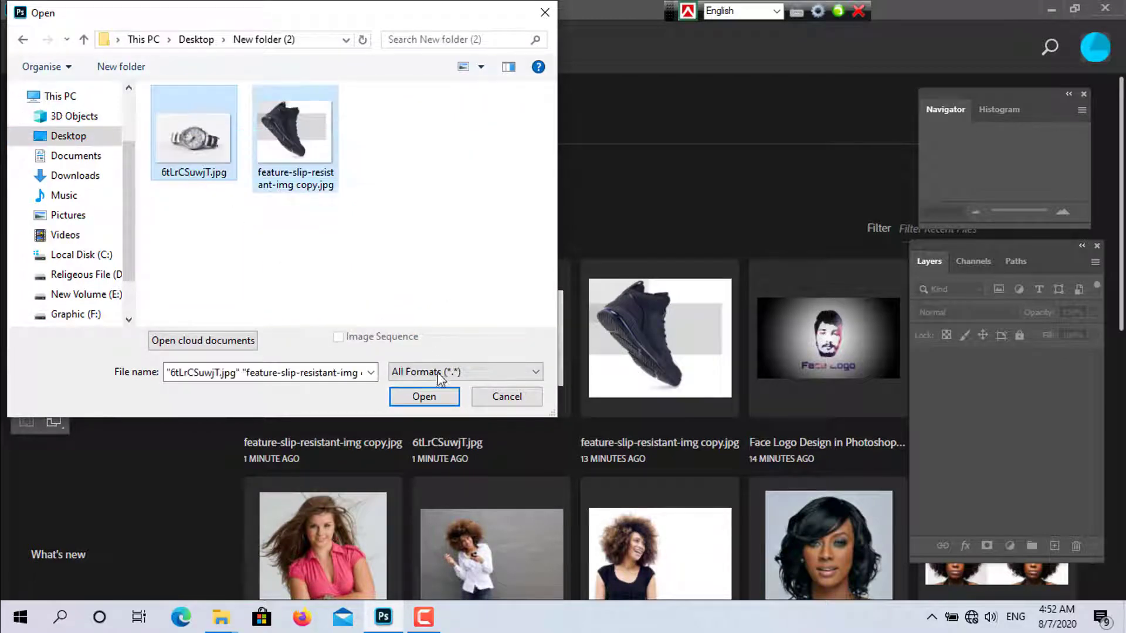
left_click(431, 395)
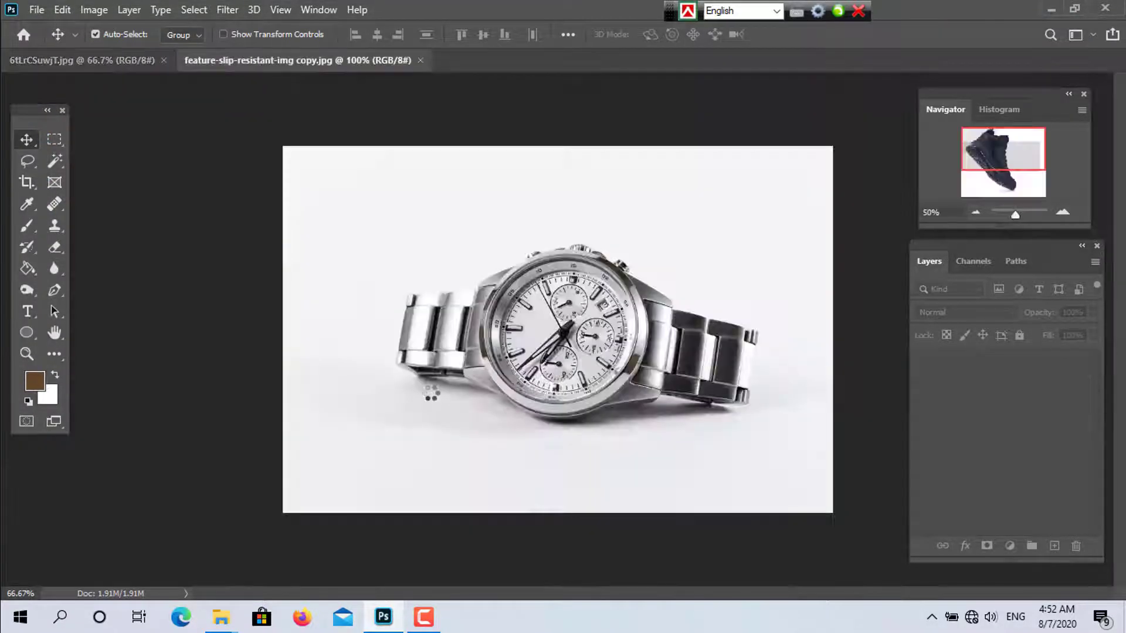
Step: Bring the watch image to the front and unlock its Background layer
left_click(101, 62)
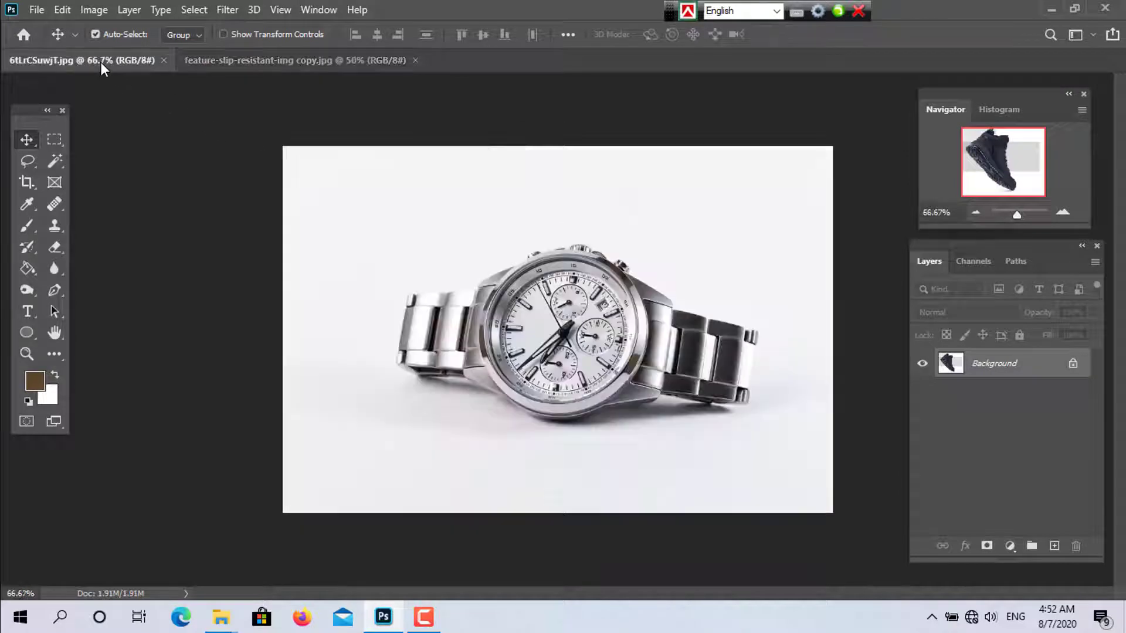
scroll(654, 439, "up", 2)
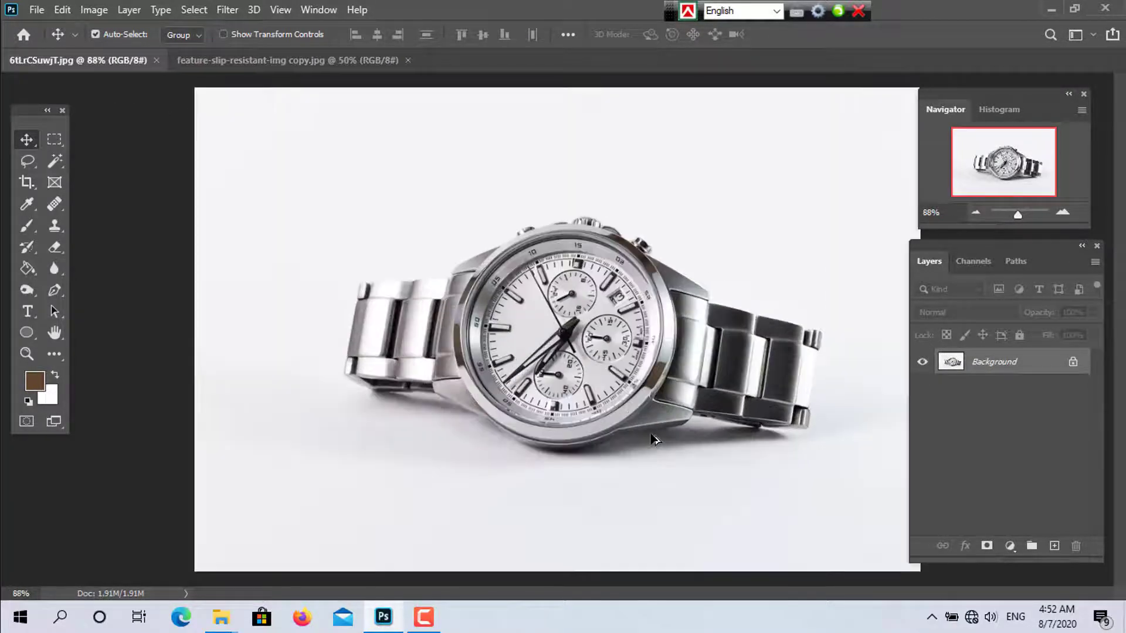
scroll(654, 439, "up", 1)
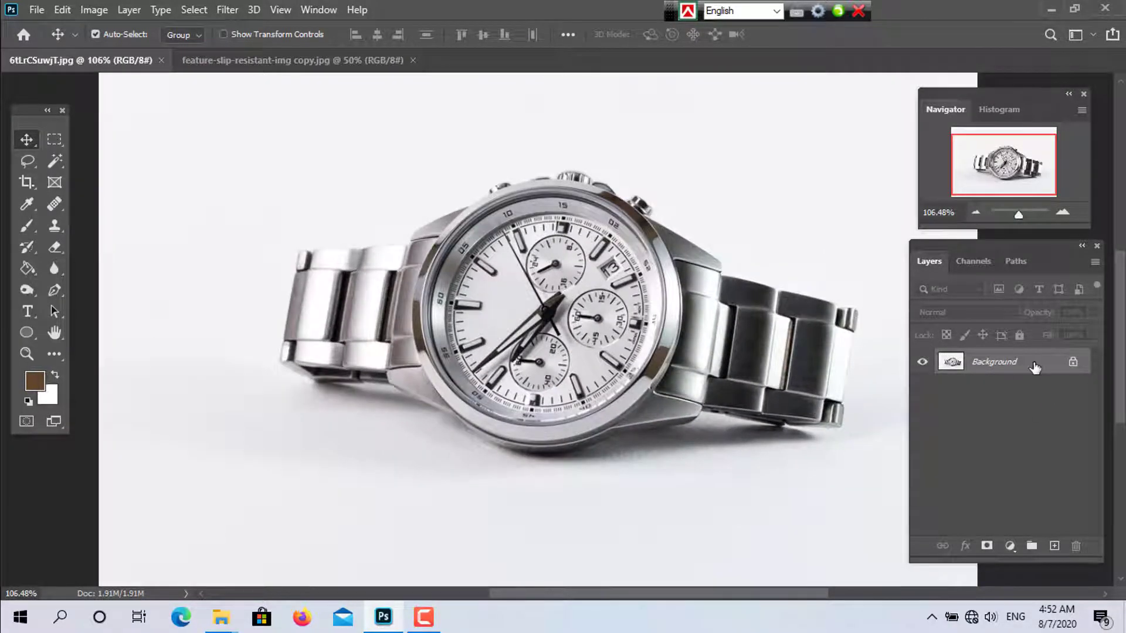
left_click(1073, 363)
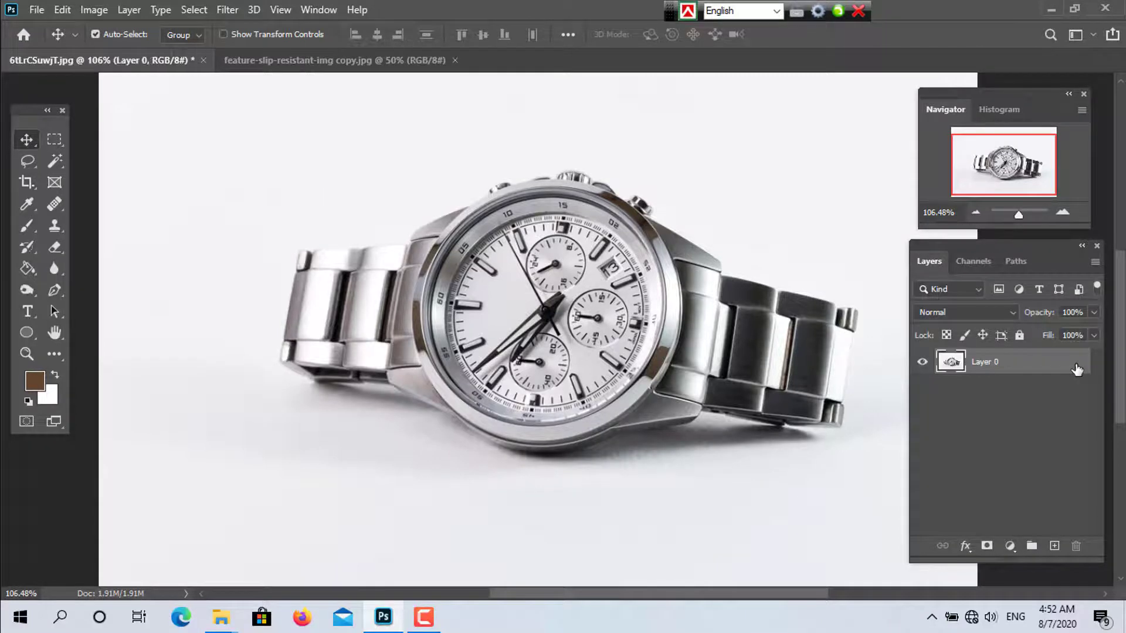
Step: Lock and duplicate the watch's Layer 0, leaving the copy unlocked and the original hidden
left_click(1020, 336)
left_click_drag(1029, 362, 1053, 548)
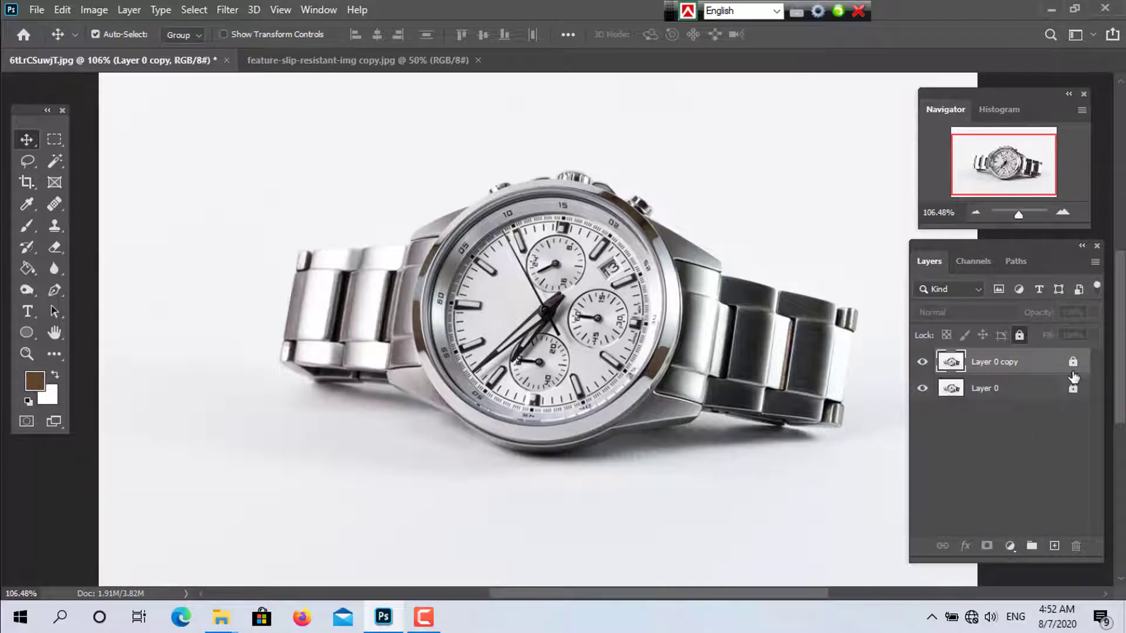
left_click(1072, 364)
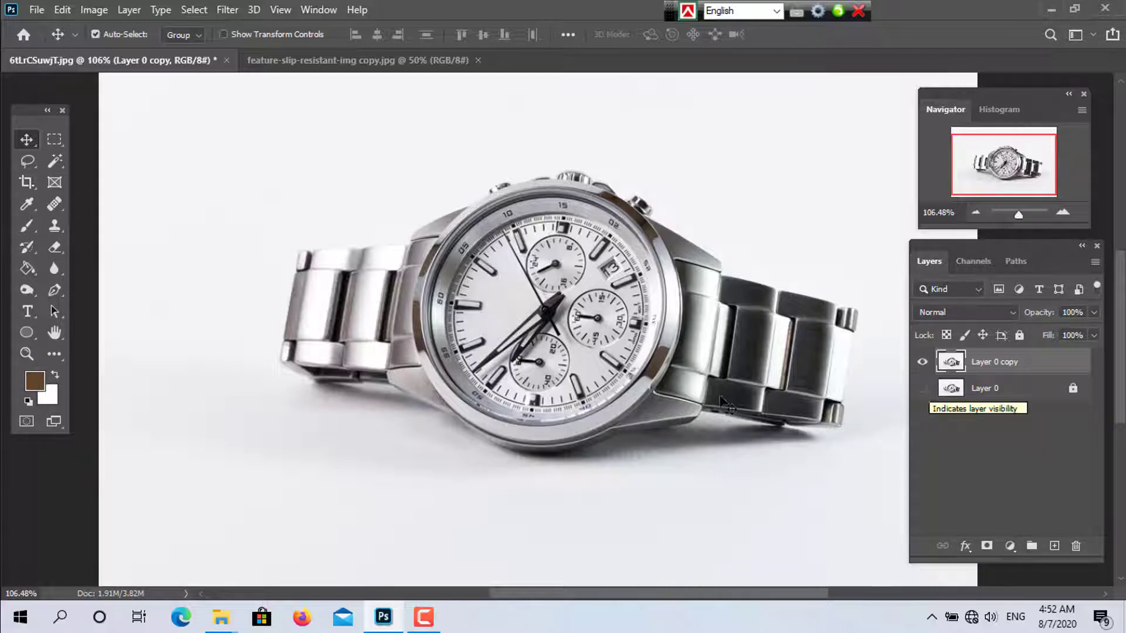
Step: Start a Pen tool path with one anchor point on the underside of the watch's lower-right lug
scroll(634, 446, "up", 2)
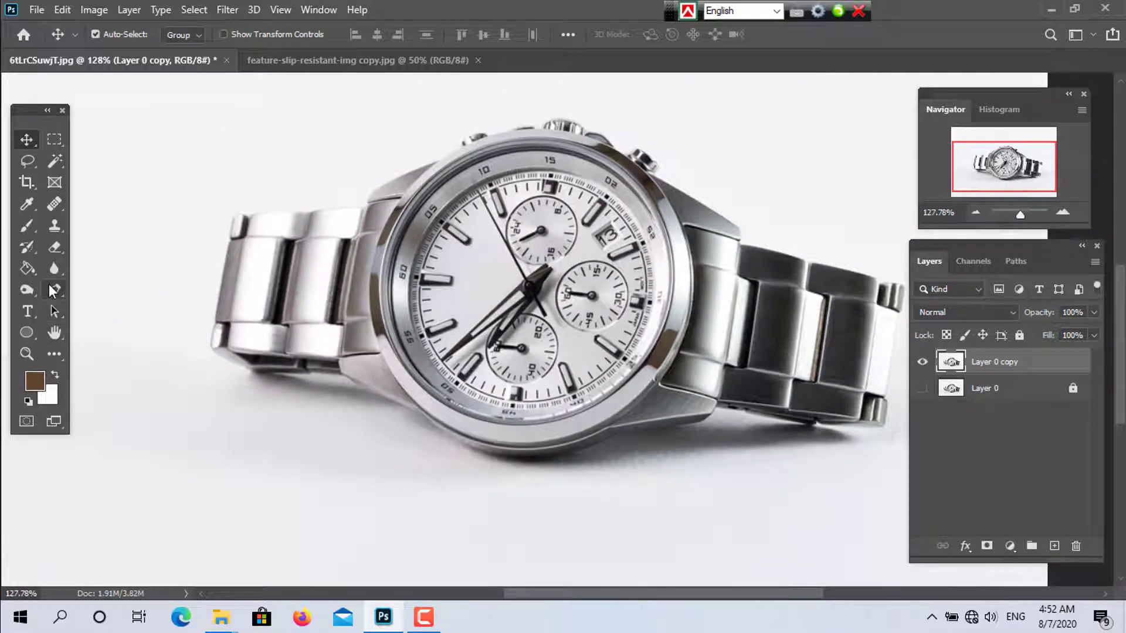
left_click_drag(56, 288, 102, 293)
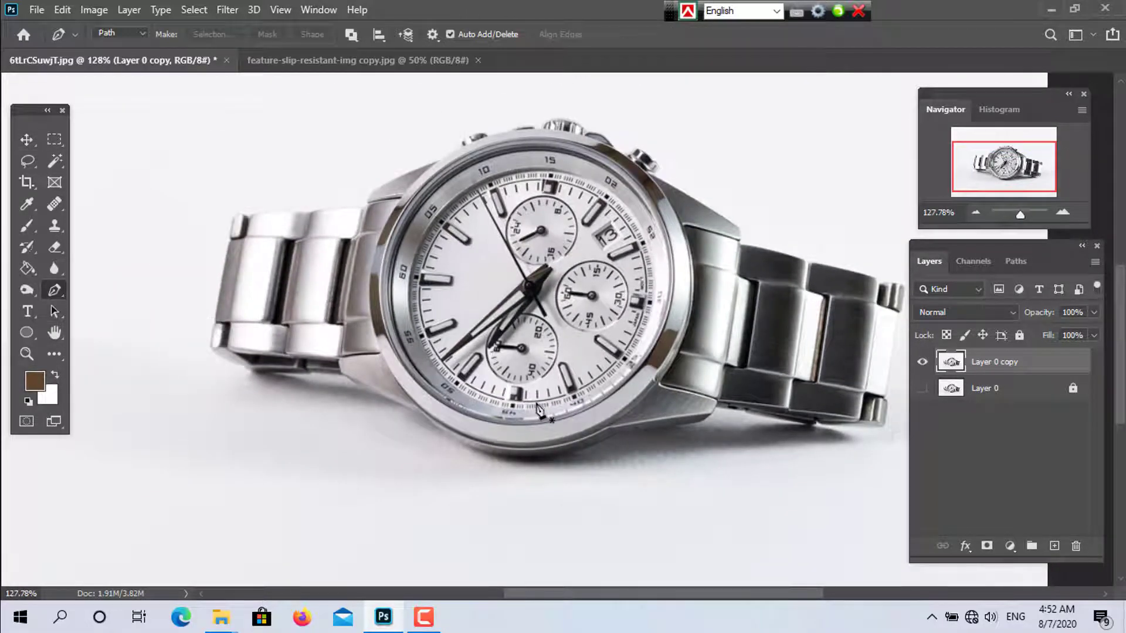
scroll(538, 407, "up", 4)
left_click_drag(682, 448, 486, 450)
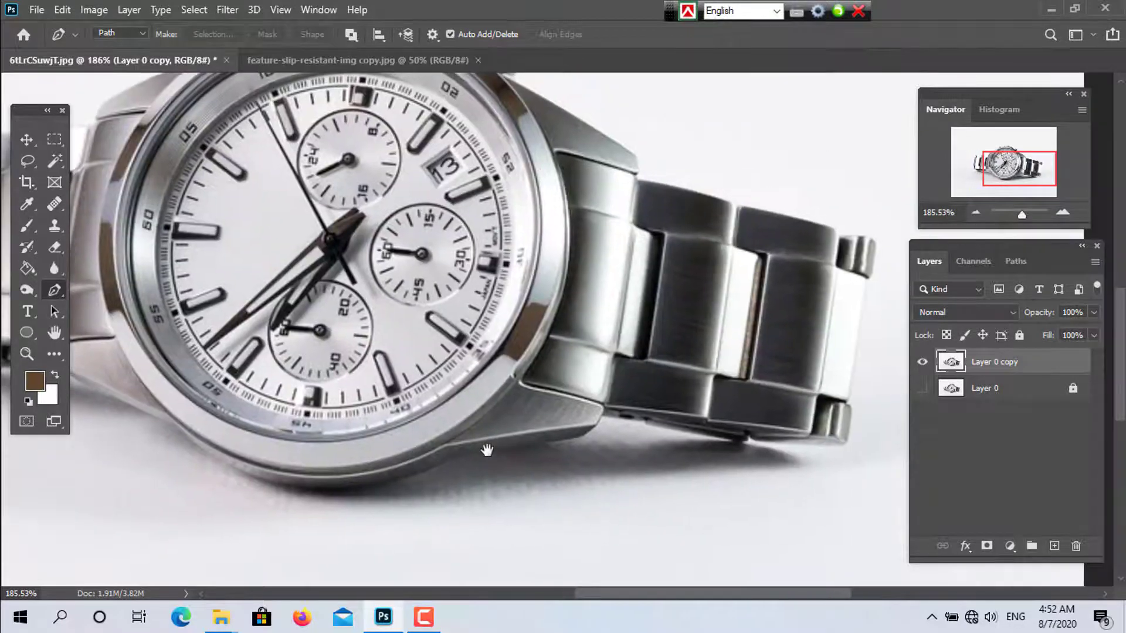
scroll(534, 459, "down", 3)
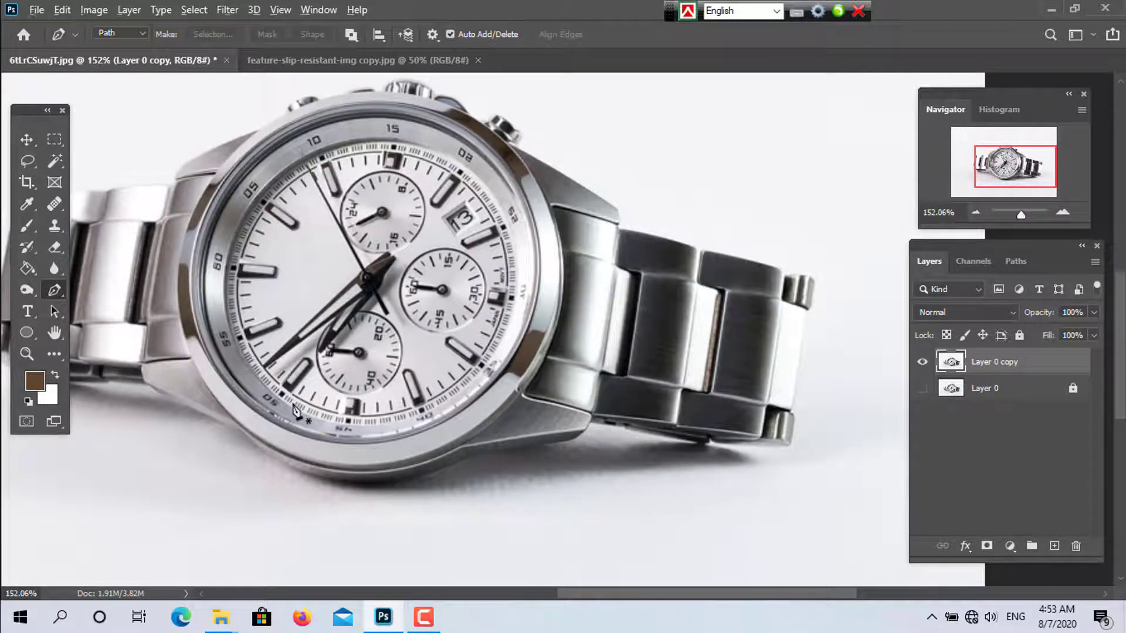
scroll(302, 414, "up", 4)
scroll(501, 391, "up", 2)
scroll(505, 396, "up", 2)
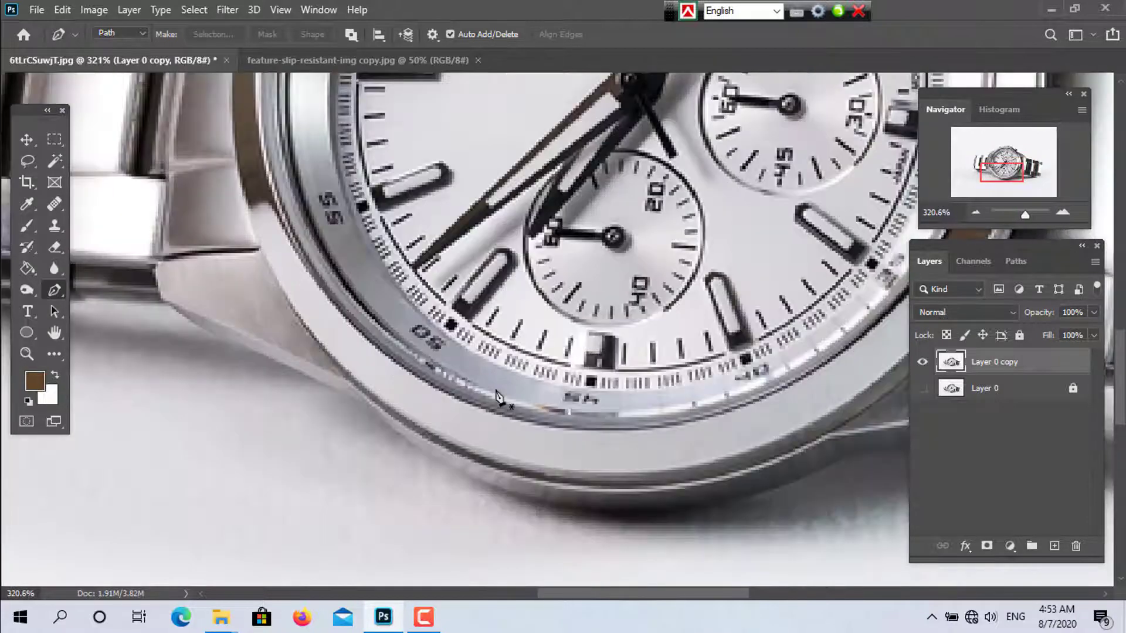
scroll(780, 458, "down", 3)
scroll(573, 410, "up", 4)
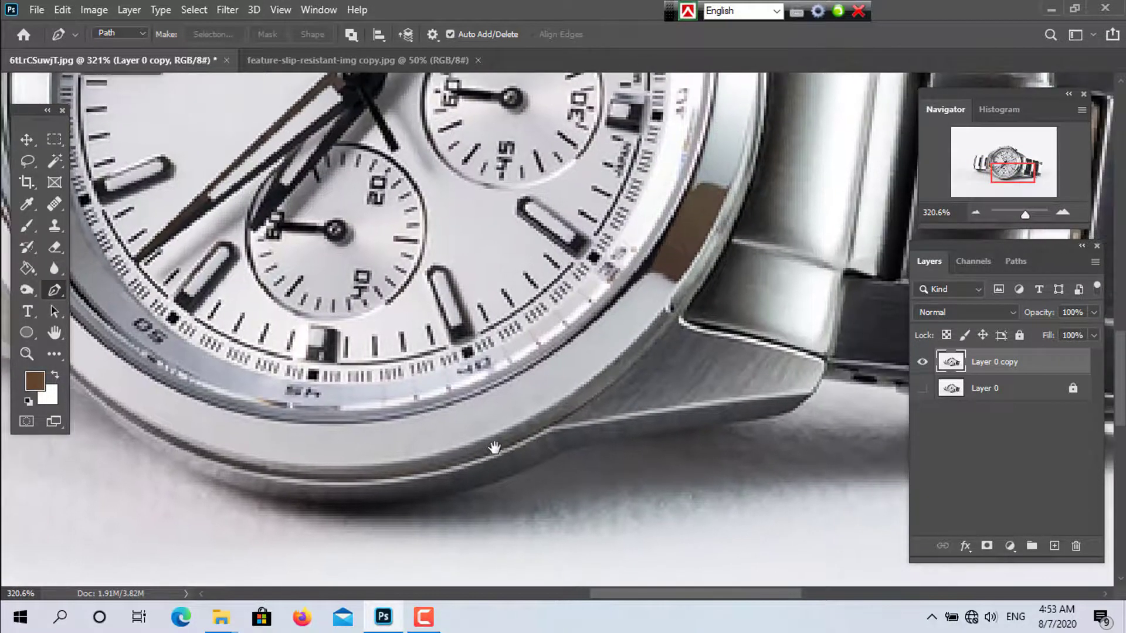
scroll(524, 457, "down", 2)
scroll(524, 457, "up", 1)
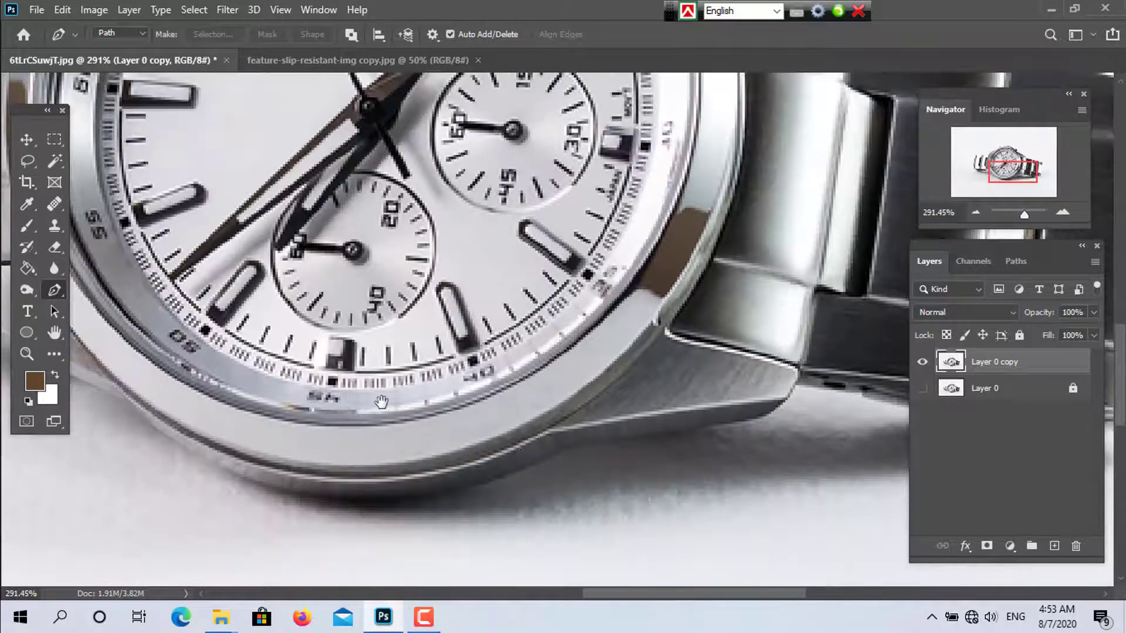
scroll(381, 402, "down", 1)
scroll(427, 447, "up", 4)
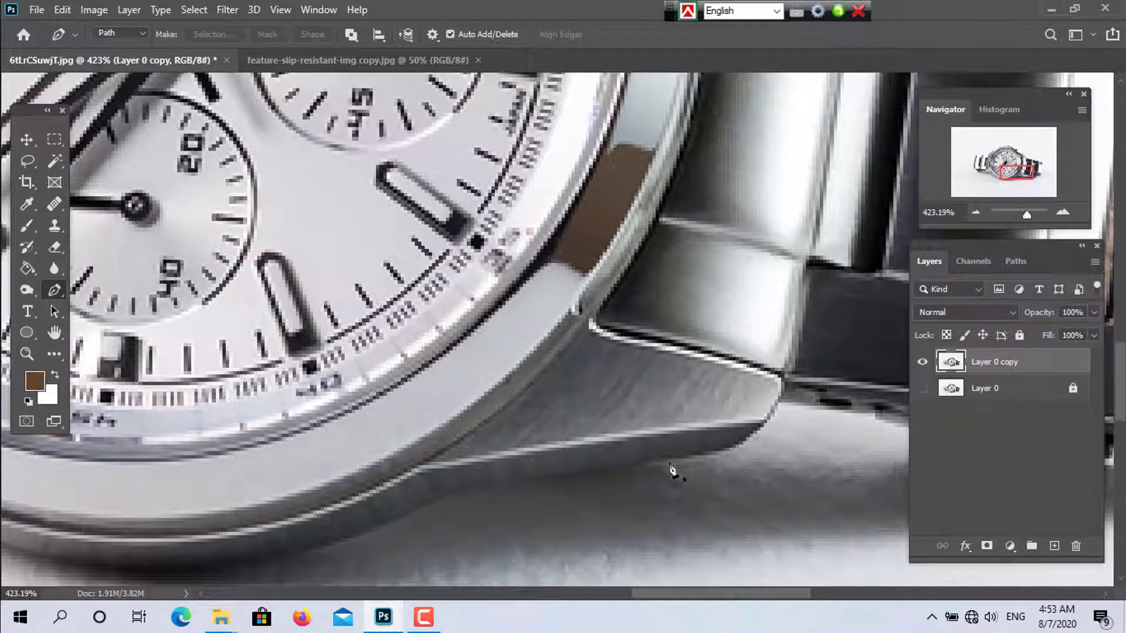
left_click(670, 463)
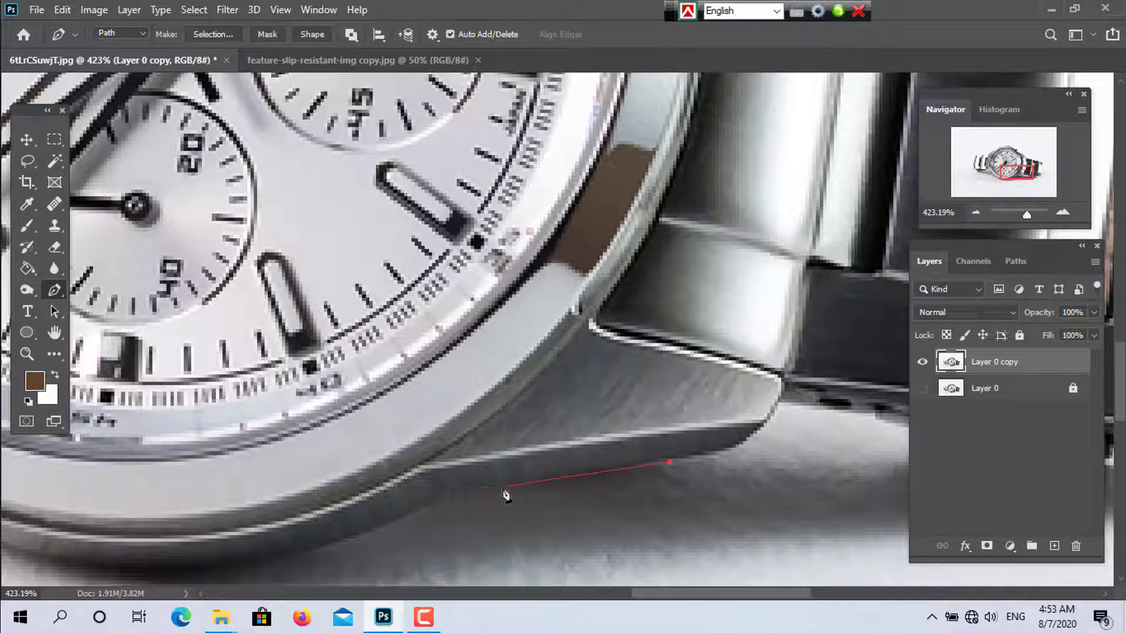
Step: Set the Pen tool's path display color to Default
left_click(434, 36)
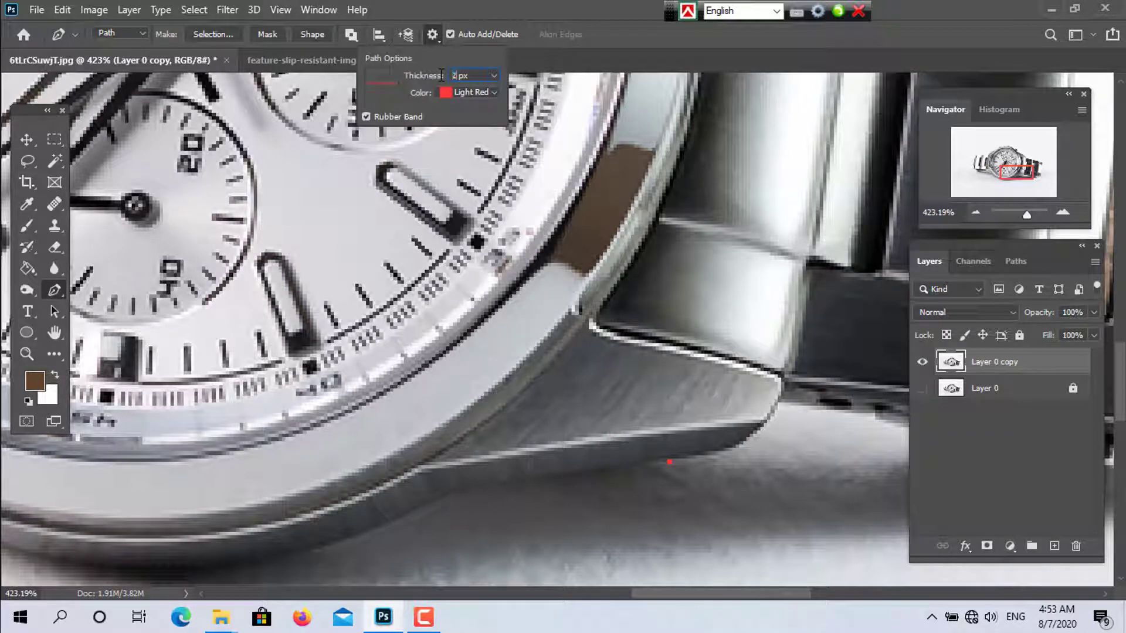
left_click(444, 93)
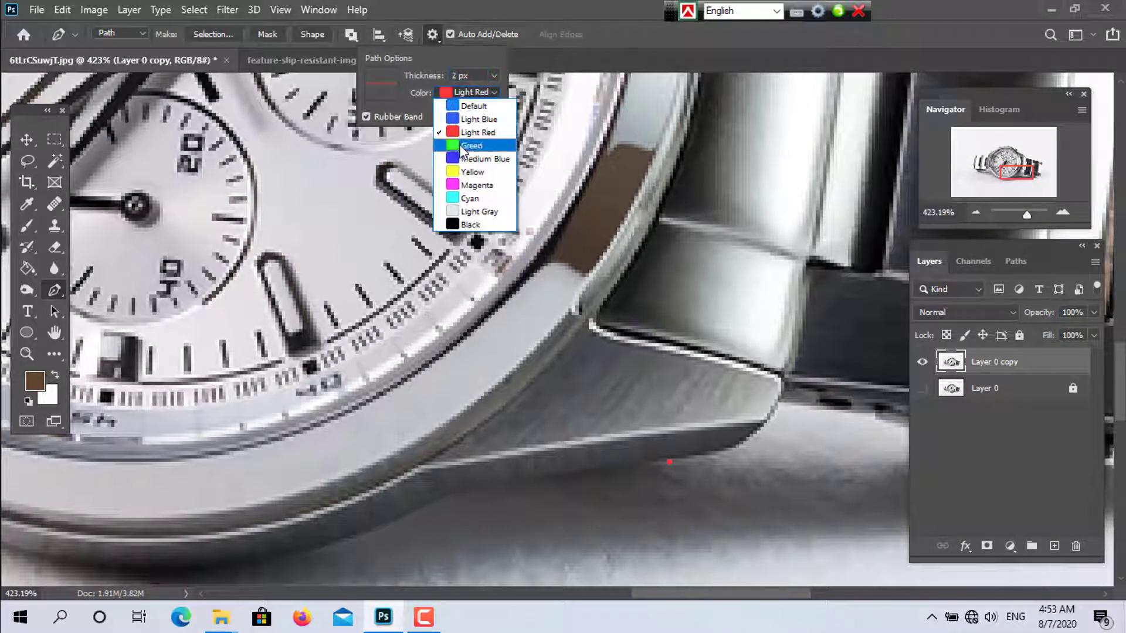
left_click(473, 106)
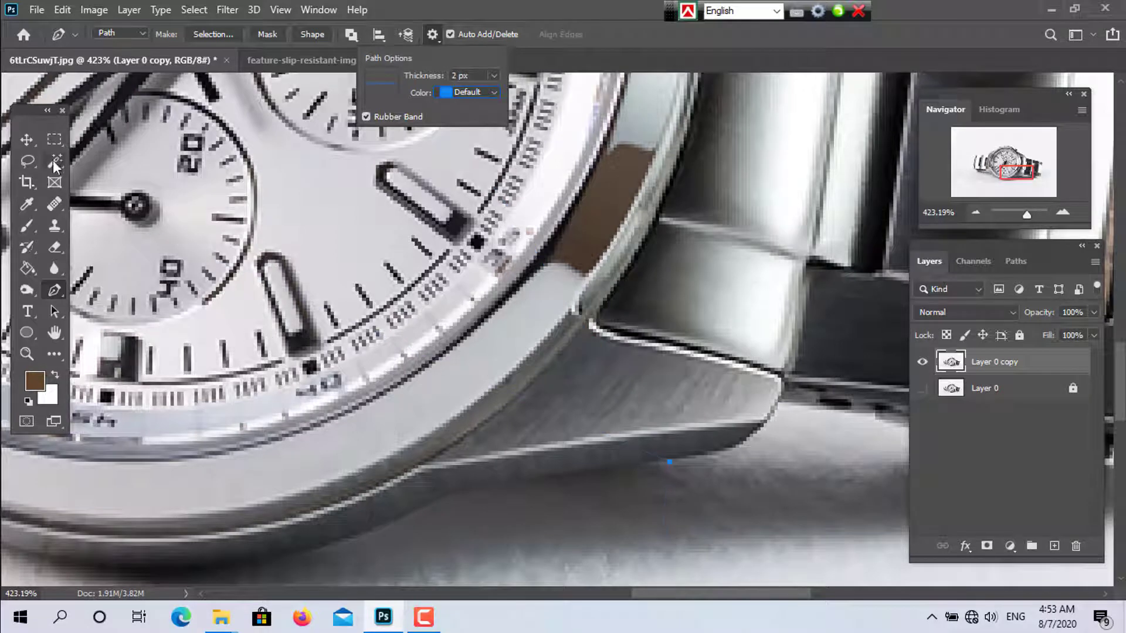
left_click(27, 139)
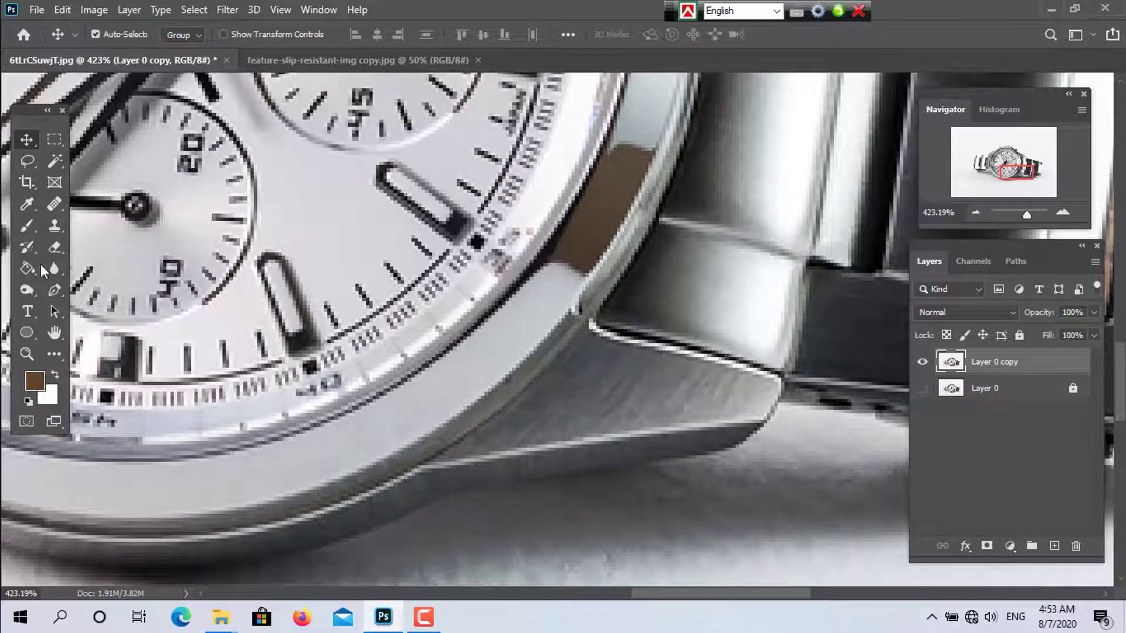
left_click(56, 290)
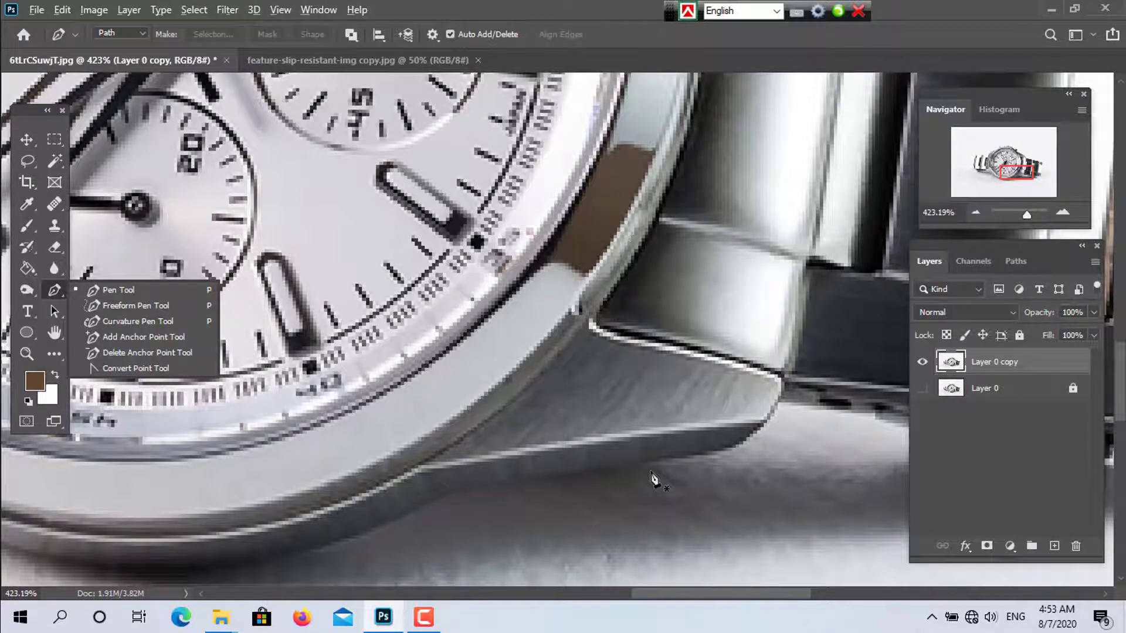
scroll(654, 479, "down", 4)
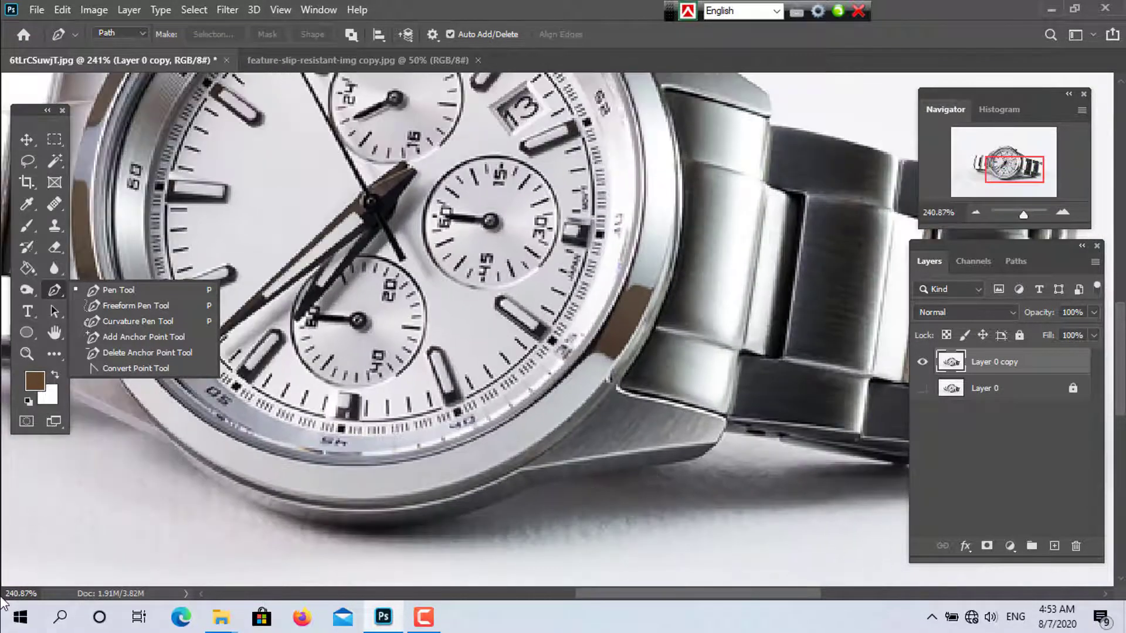
scroll(939, 212, "up", 2)
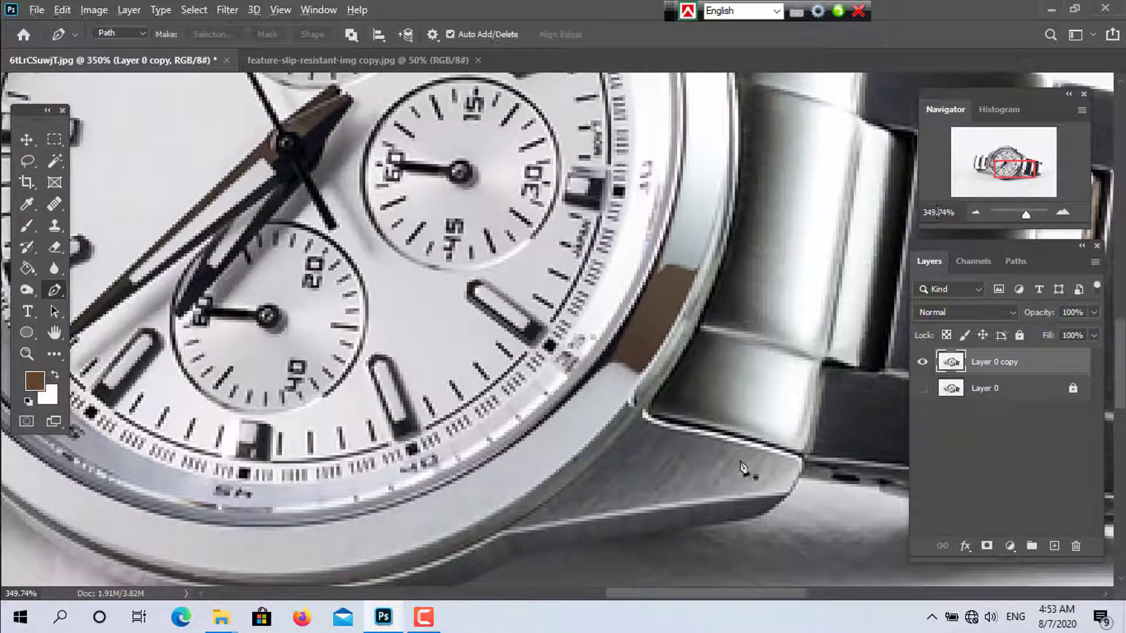
left_click(26, 139)
Step: Begin a Pen tool path along the underside of the lower-right lug, with the Rubber Band path option on
scroll(606, 442, "down", 2)
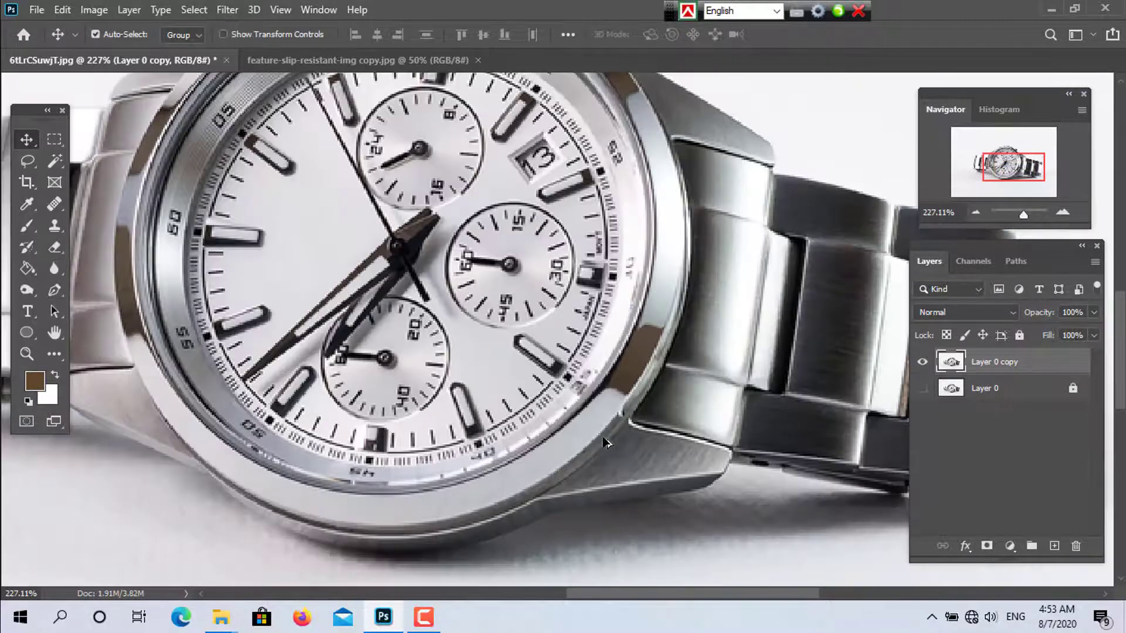
scroll(607, 443, "up", 4)
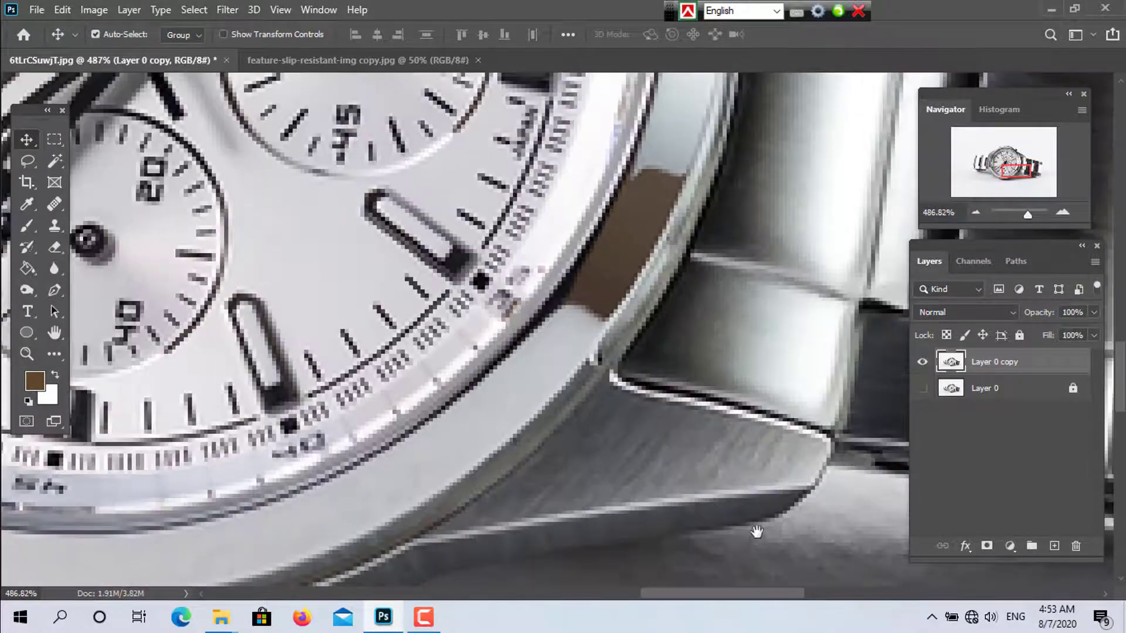
left_click_drag(757, 532, 707, 402)
scroll(706, 402, "down", 1)
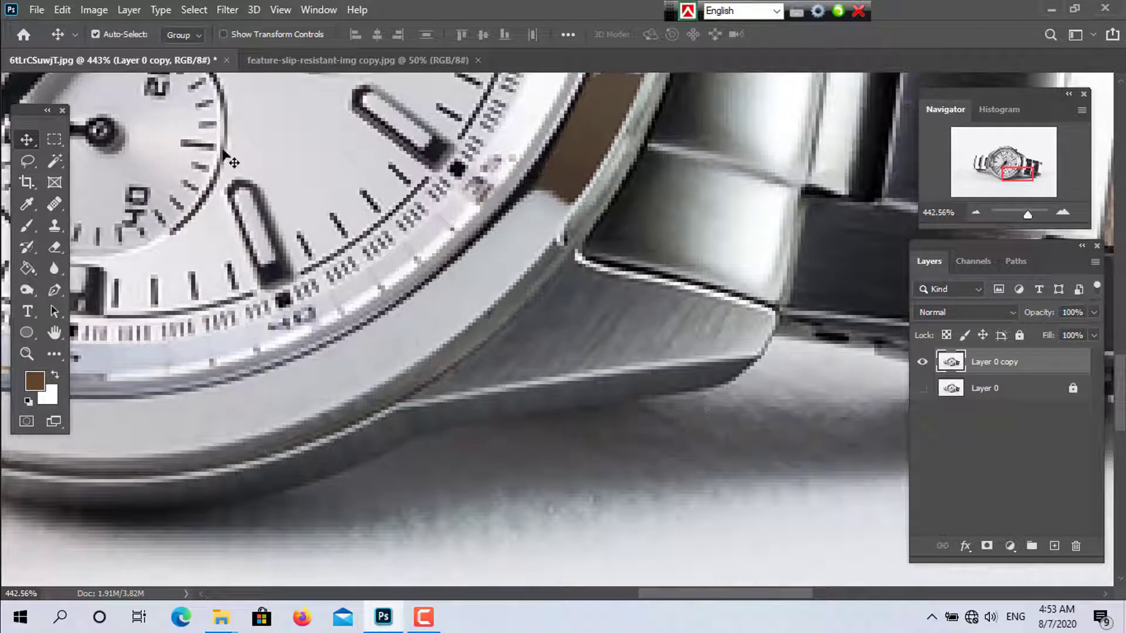
left_click(54, 289)
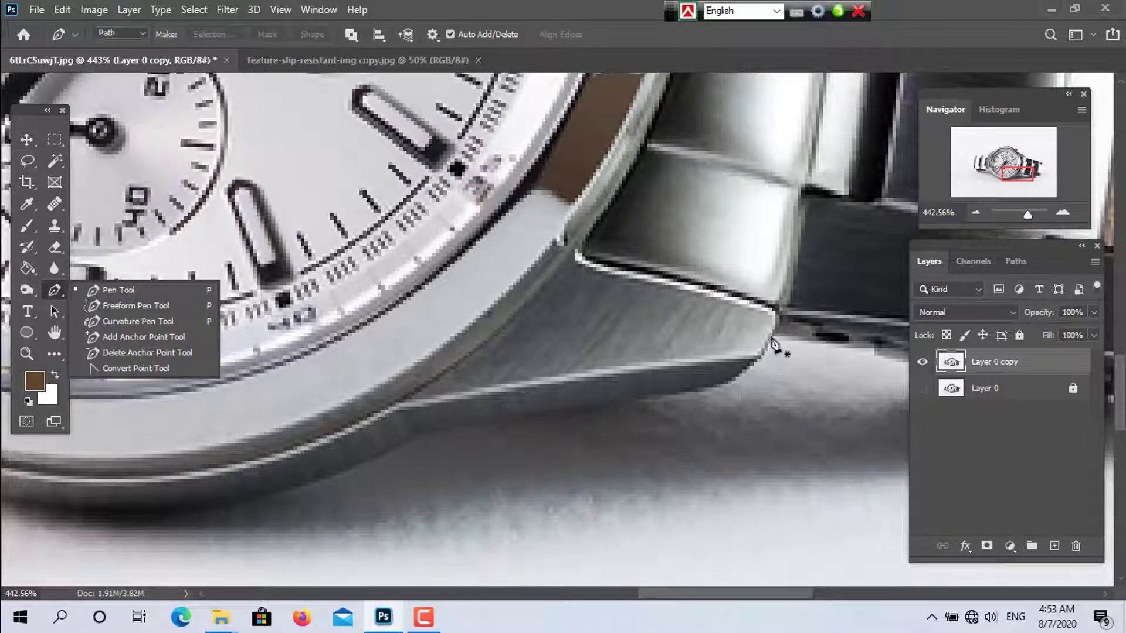
scroll(773, 343, "down", 2)
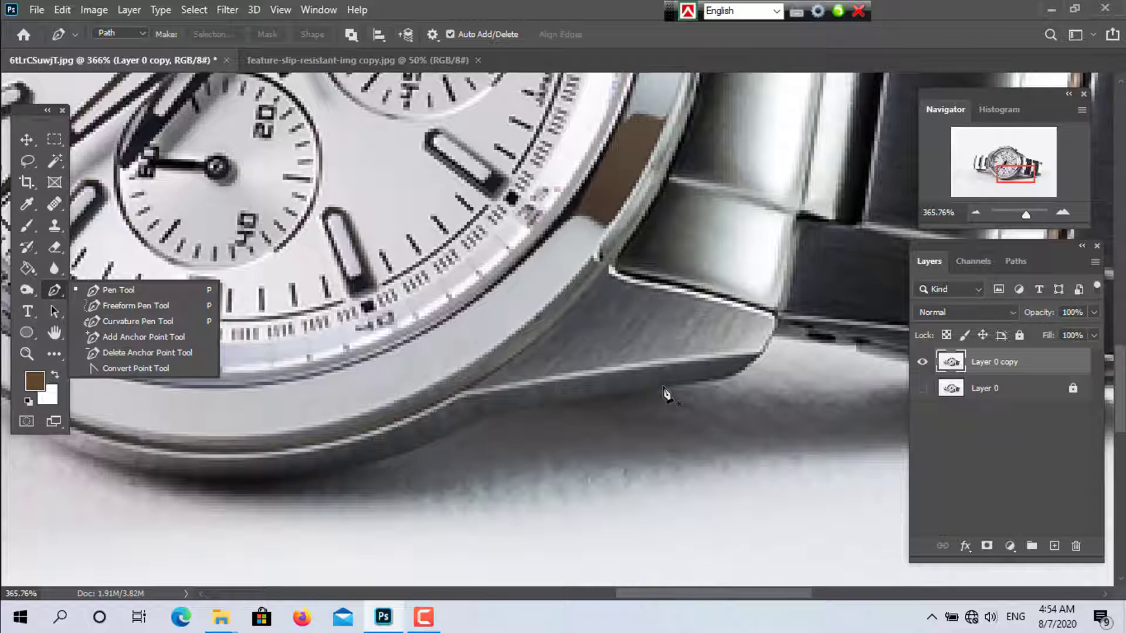
left_click(703, 380)
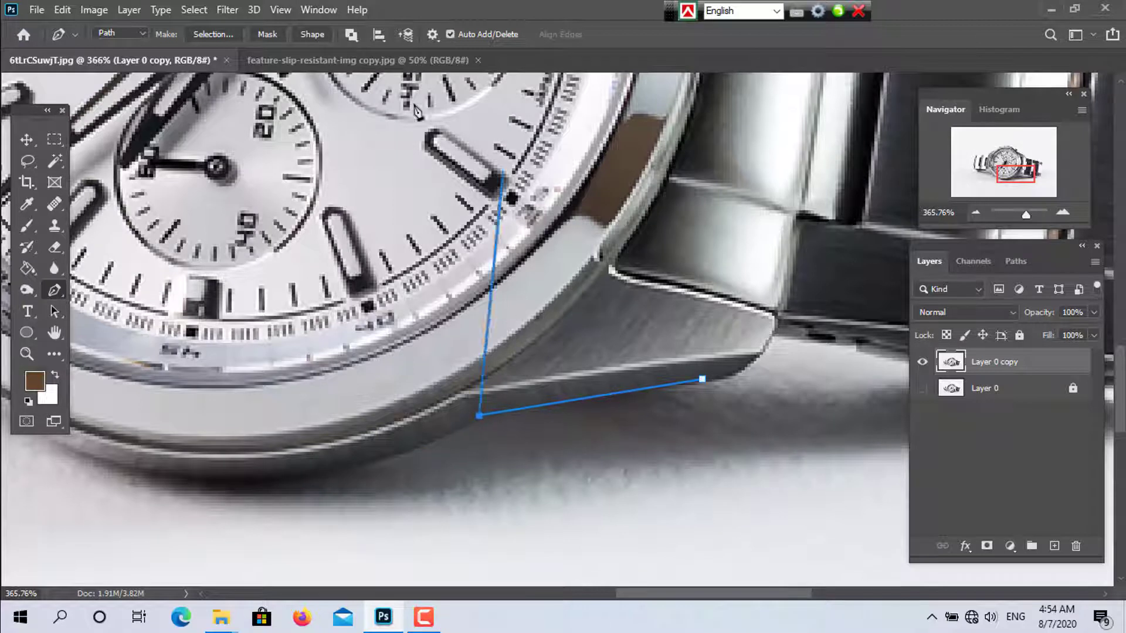
left_click(434, 36)
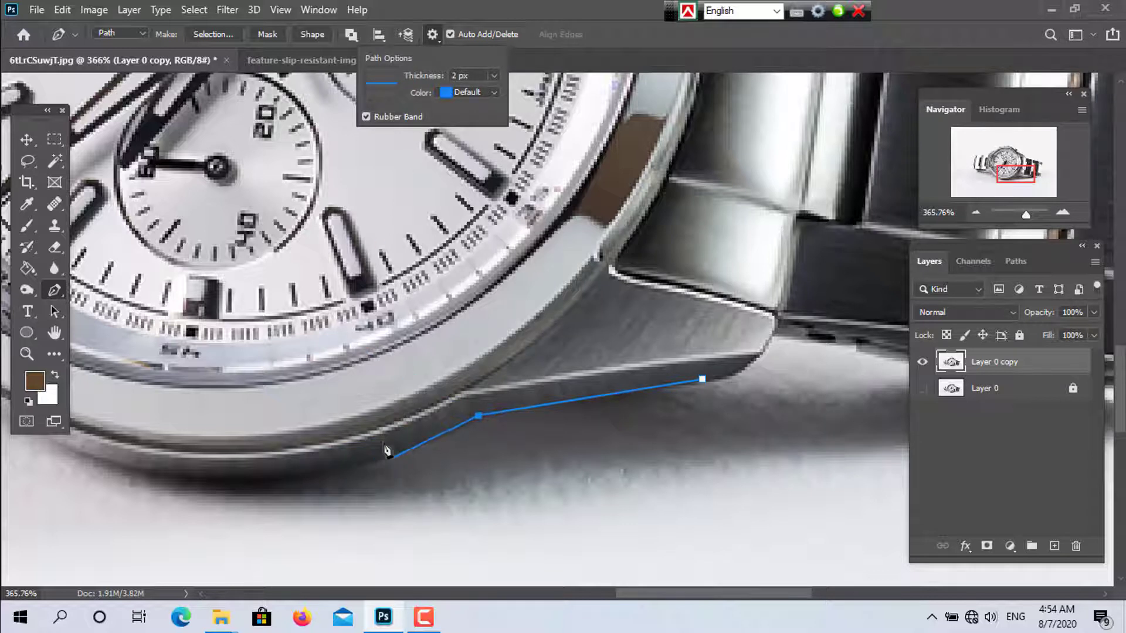
left_click(367, 117)
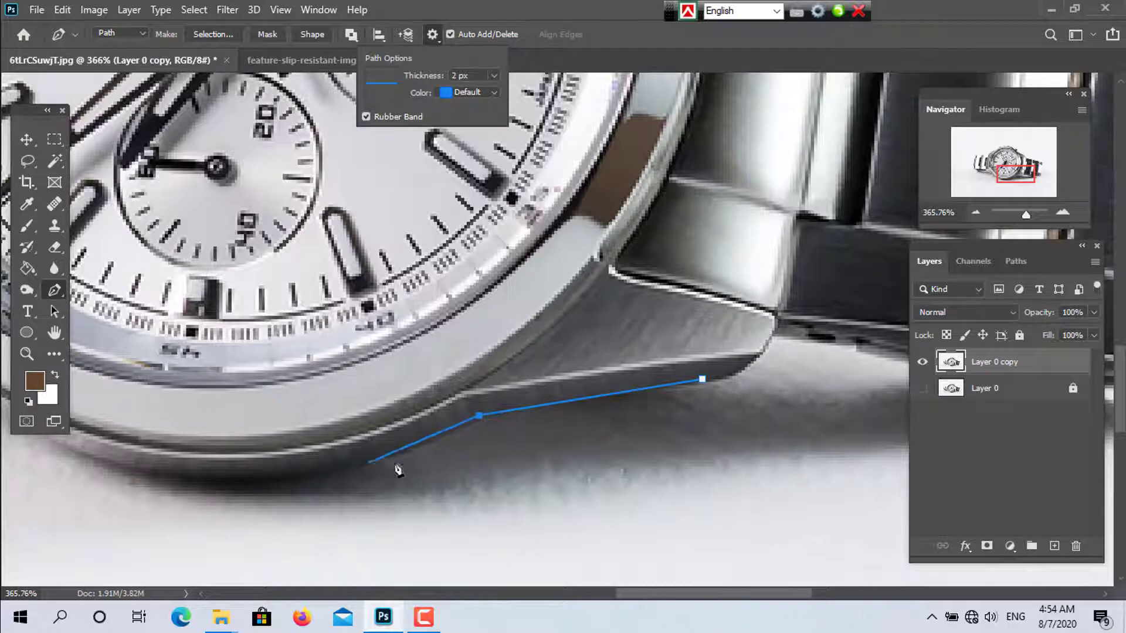
Step: Extend the path with curved anchor points along the bottom of the watch case toward the lower-left lug
left_click_drag(347, 467, 295, 477)
left_click_drag(309, 516, 528, 455)
left_click_drag(341, 402, 319, 396)
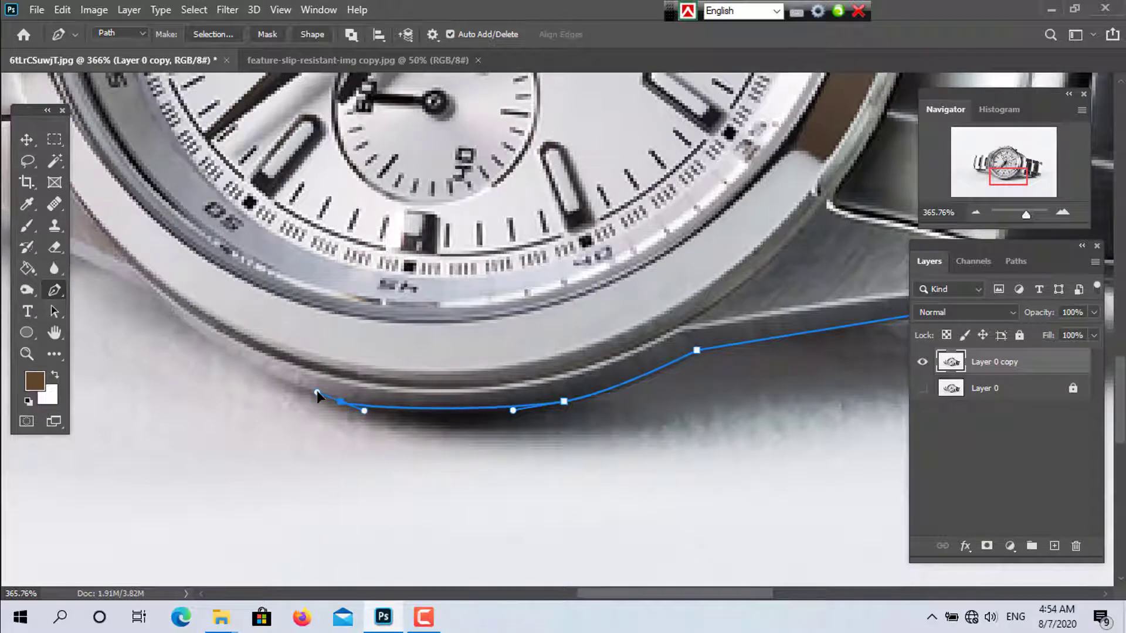
scroll(578, 475, "down", 3)
scroll(467, 422, "up", 3)
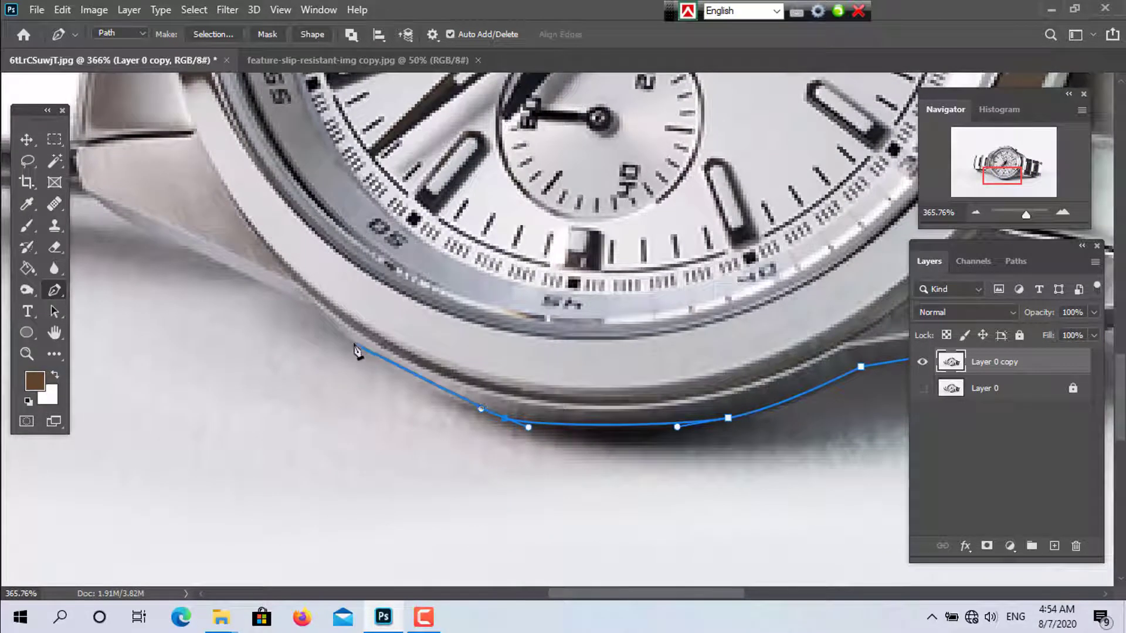
left_click_drag(353, 342, 324, 309)
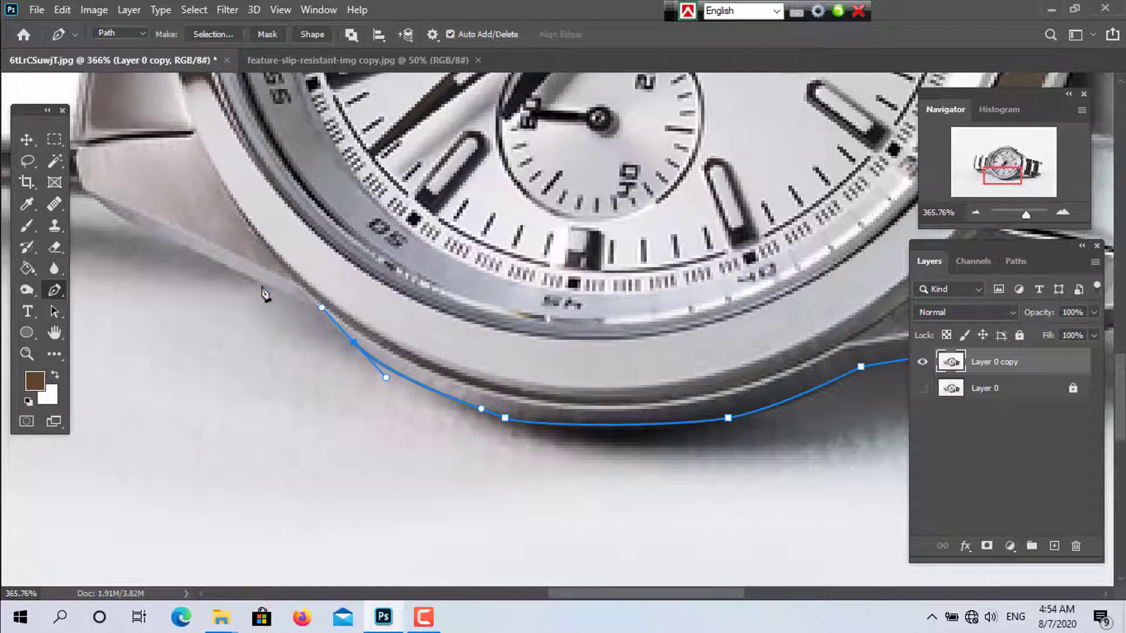
Step: Trace the lower edge of the lower-left lug to the corner where it meets the bracelet
left_click(246, 277)
left_click_drag(252, 288, 537, 401)
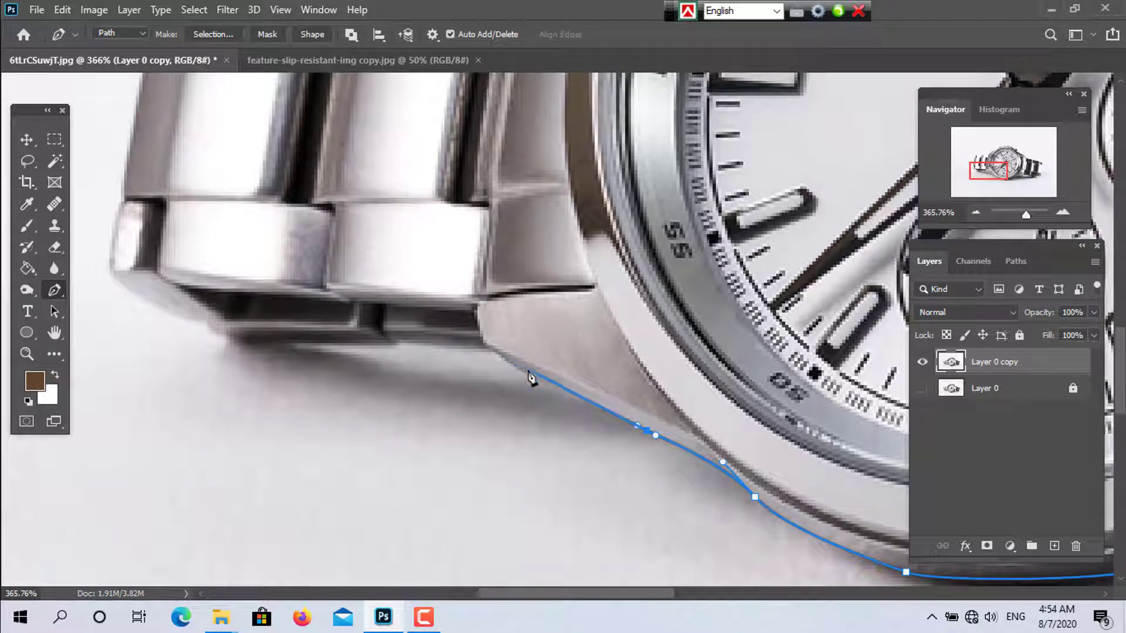
left_click(527, 375)
left_click(525, 374)
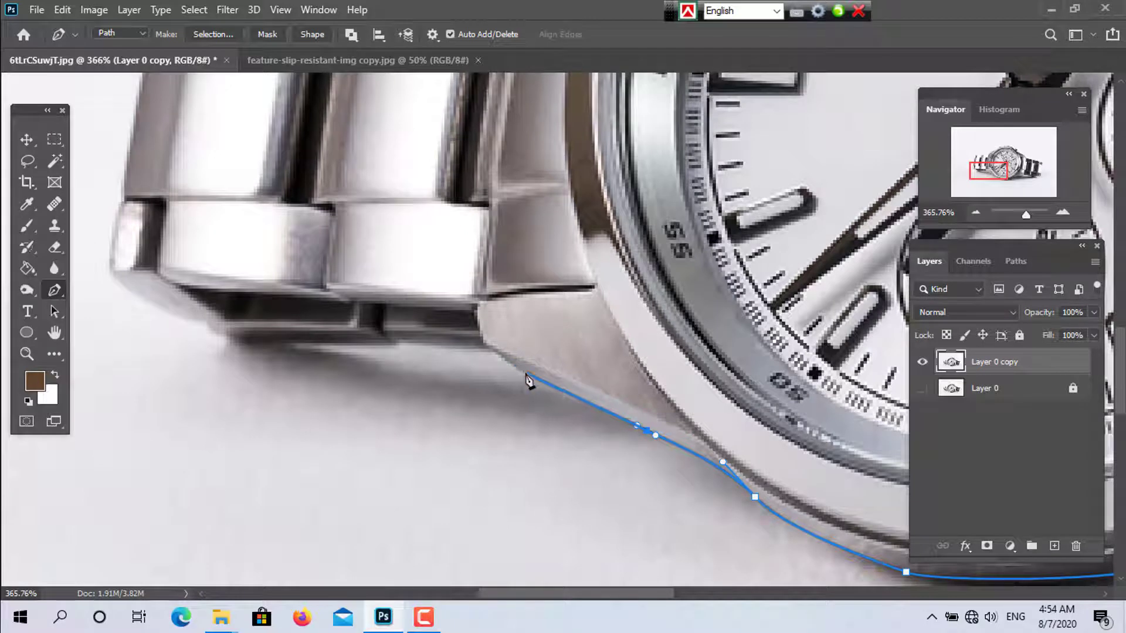
left_click(486, 349)
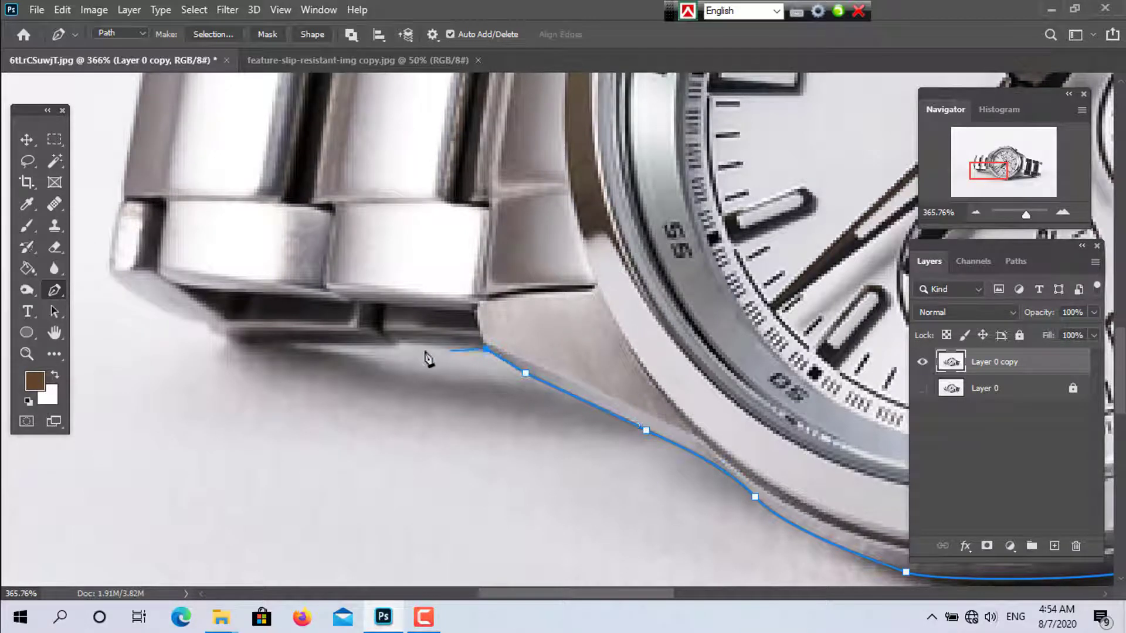
Step: Continue the path along the underside of the left bracelet and around its rounded lower-left corner
left_click(405, 345)
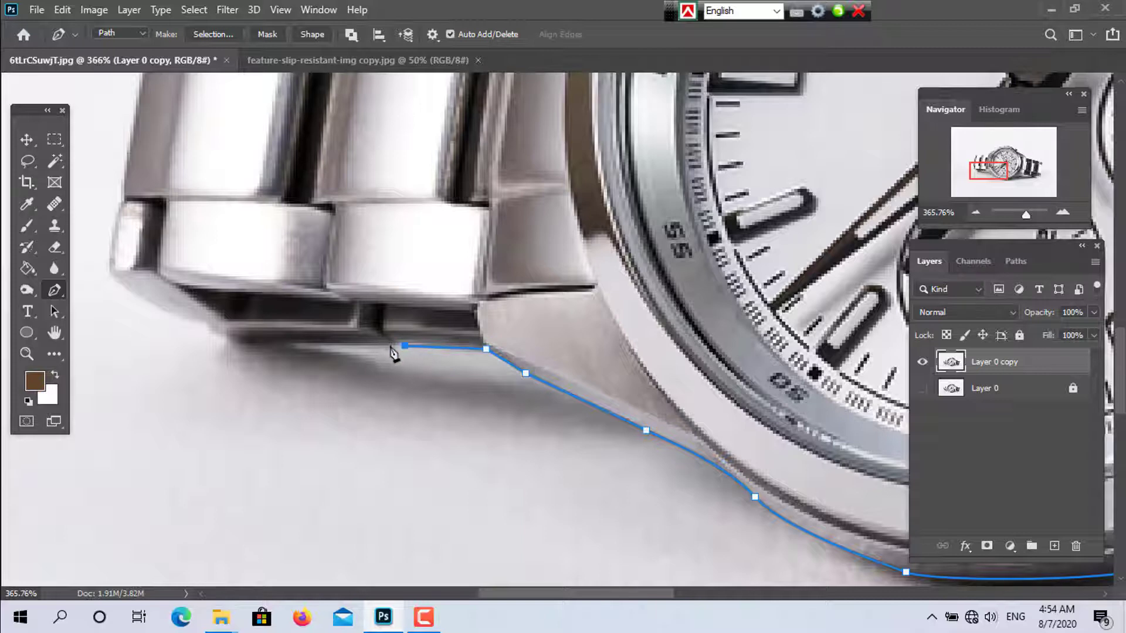
scroll(398, 351, "left", 3)
scroll(398, 352, "up", 1)
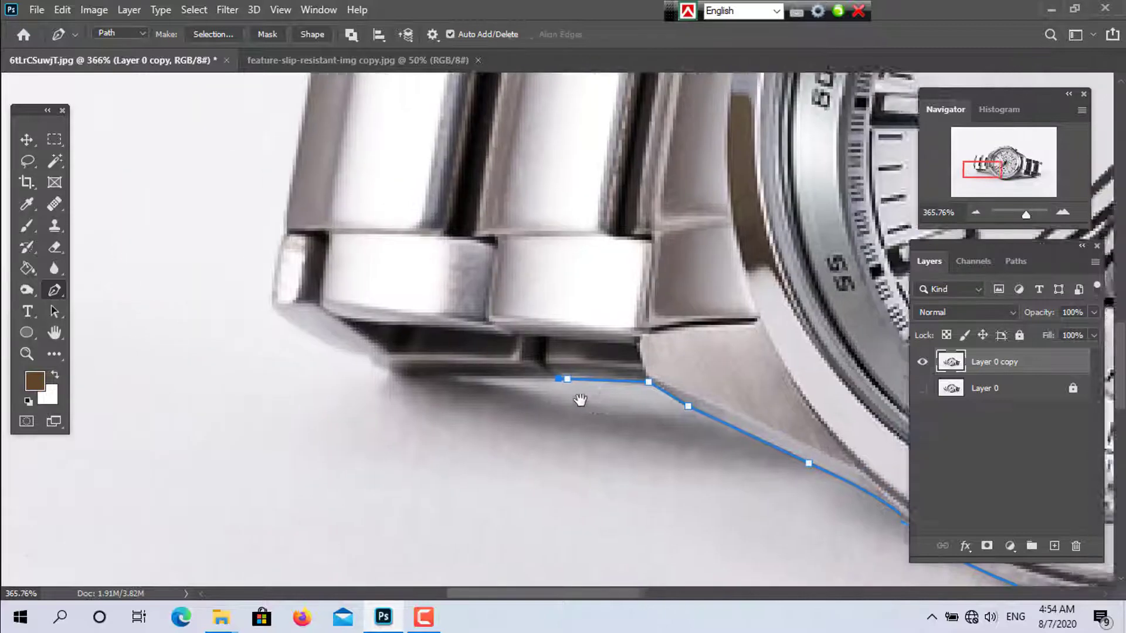
left_click(433, 374)
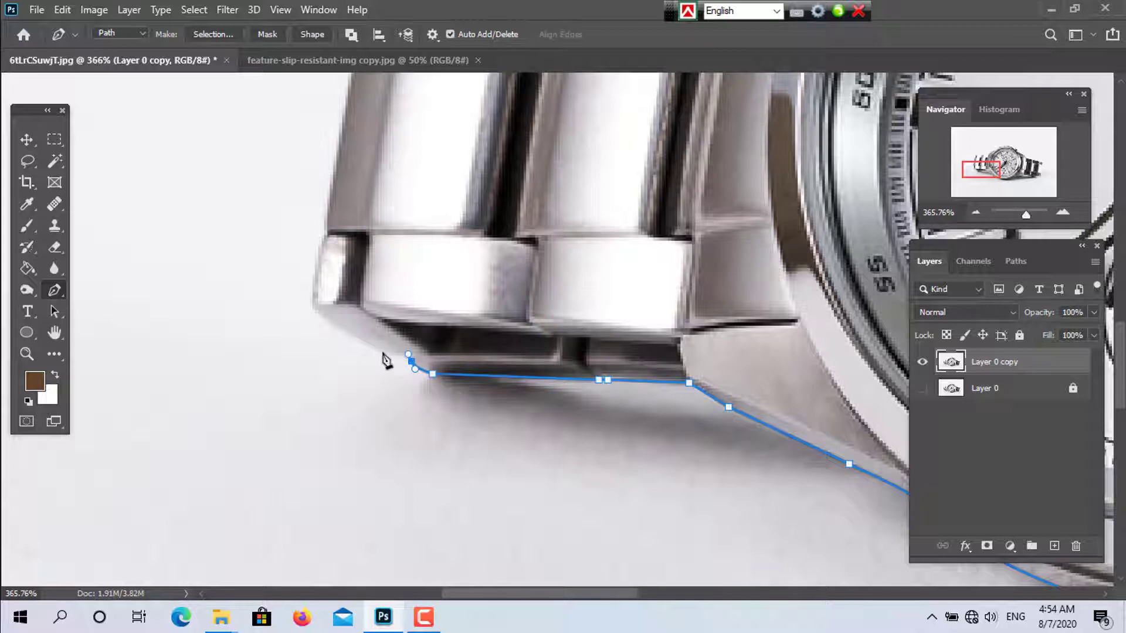
left_click(346, 334)
left_click_drag(354, 337, 329, 316)
left_click_drag(315, 281, 322, 249)
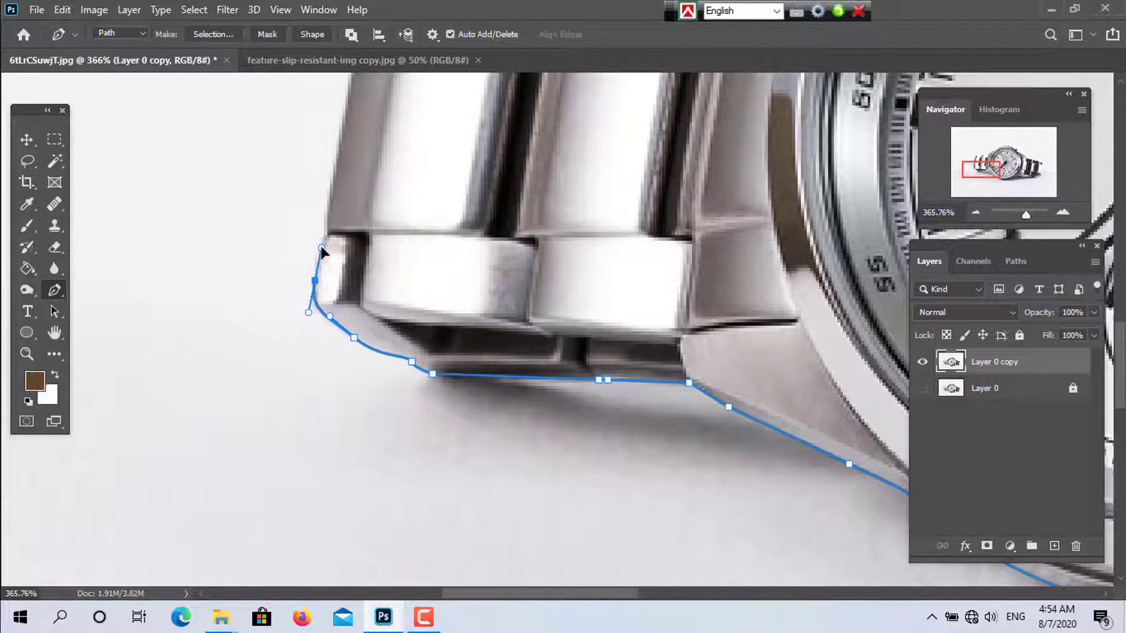
Step: Trace the outer left edge of the bracelet up to its upper-left corner
scroll(333, 274, "up", 5)
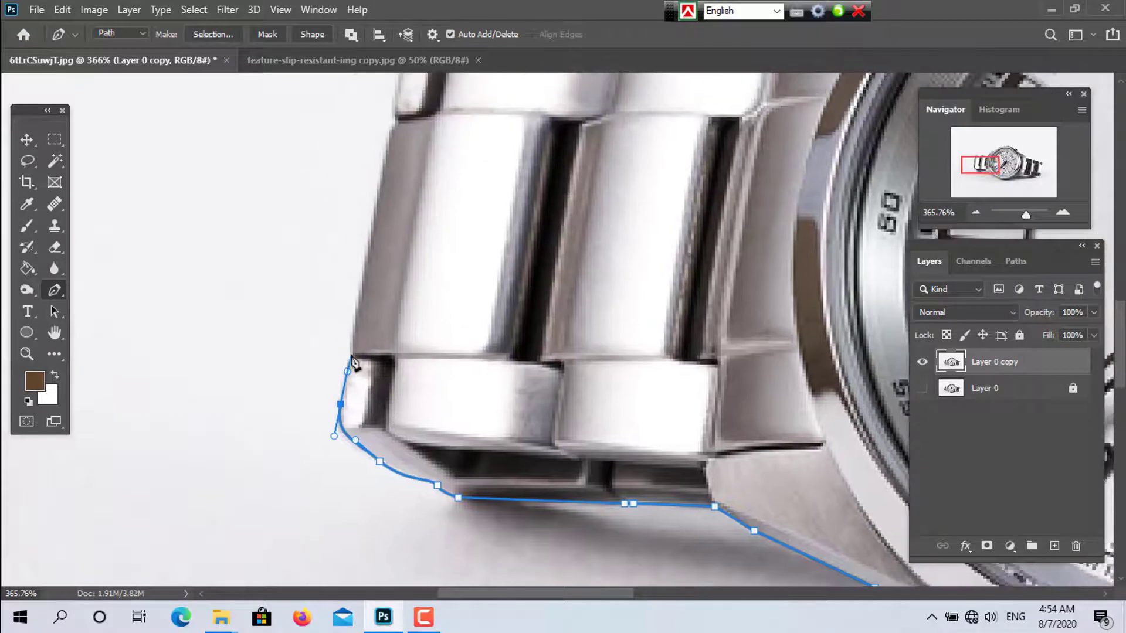
left_click_drag(417, 329, 396, 455)
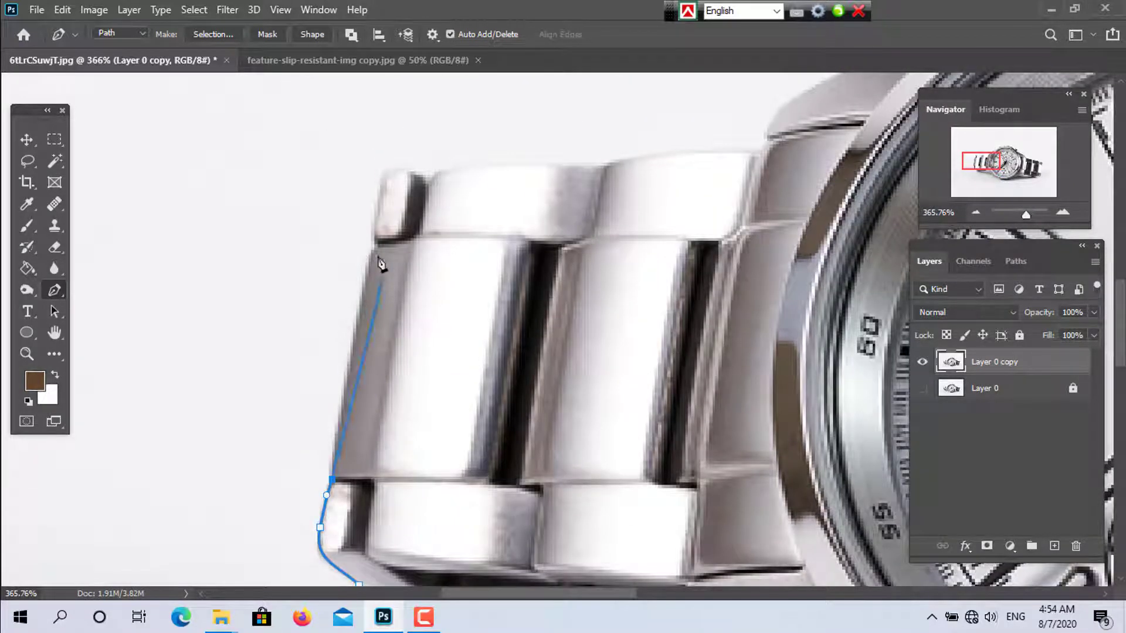
scroll(393, 395, "up", 6)
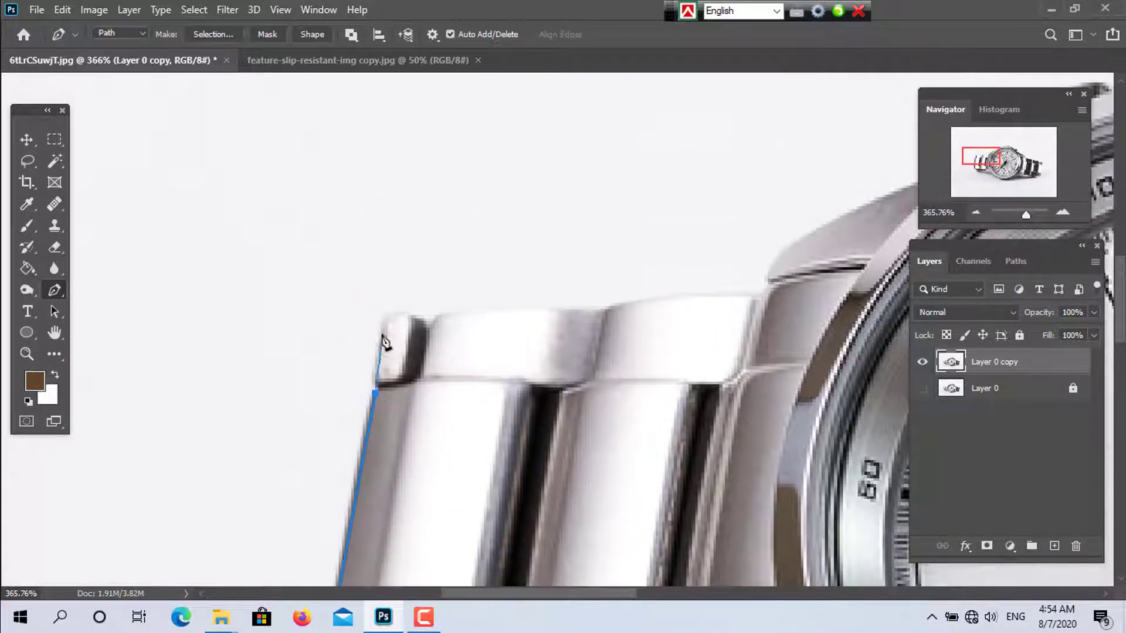
left_click(381, 327)
Step: Trace the top edge of the left bracelet links to the base of the upper-left lug
left_click_drag(420, 320, 447, 319)
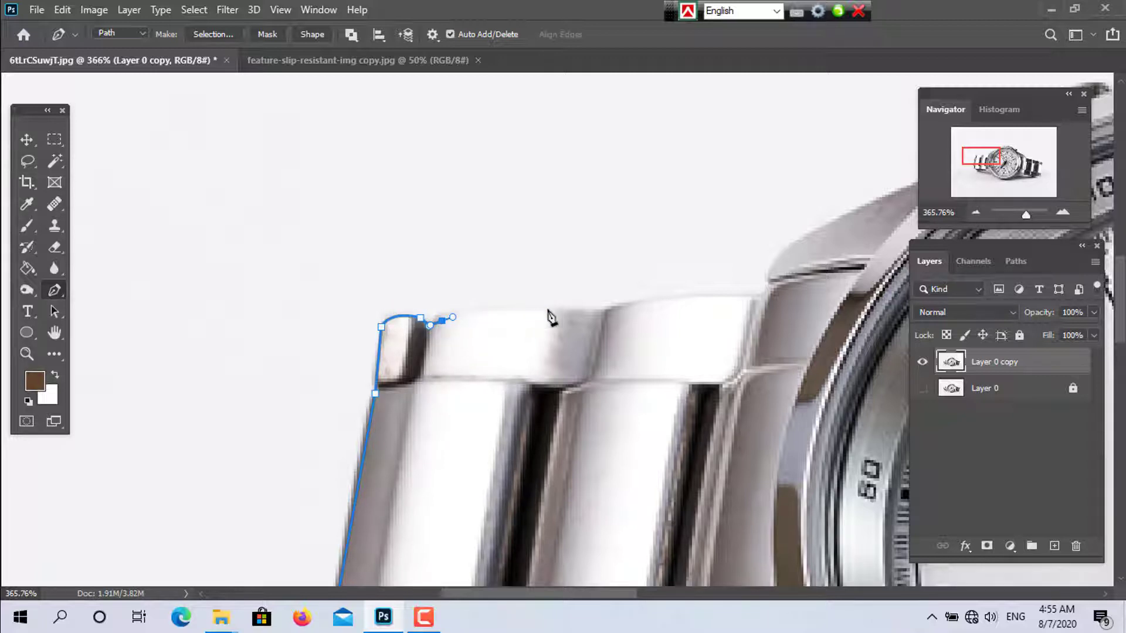
left_click_drag(573, 312, 681, 299)
left_click_drag(769, 299, 527, 348)
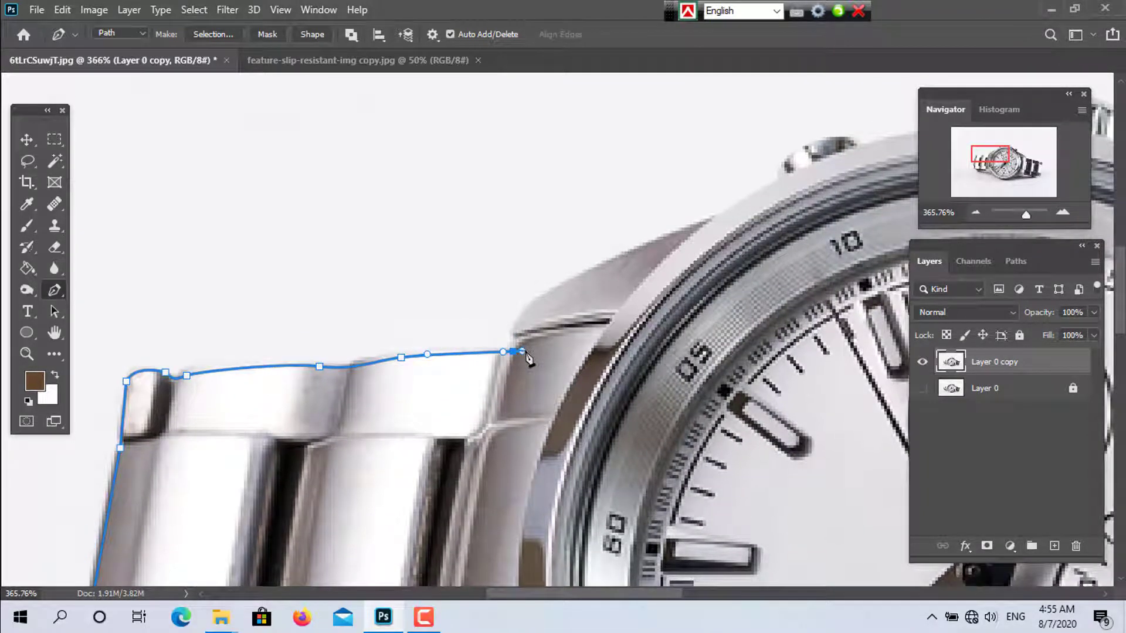
Step: Trace the upper-left lug to the bezel and adjust the curve handles to follow the lug's edge
left_click_drag(540, 300, 389, 390)
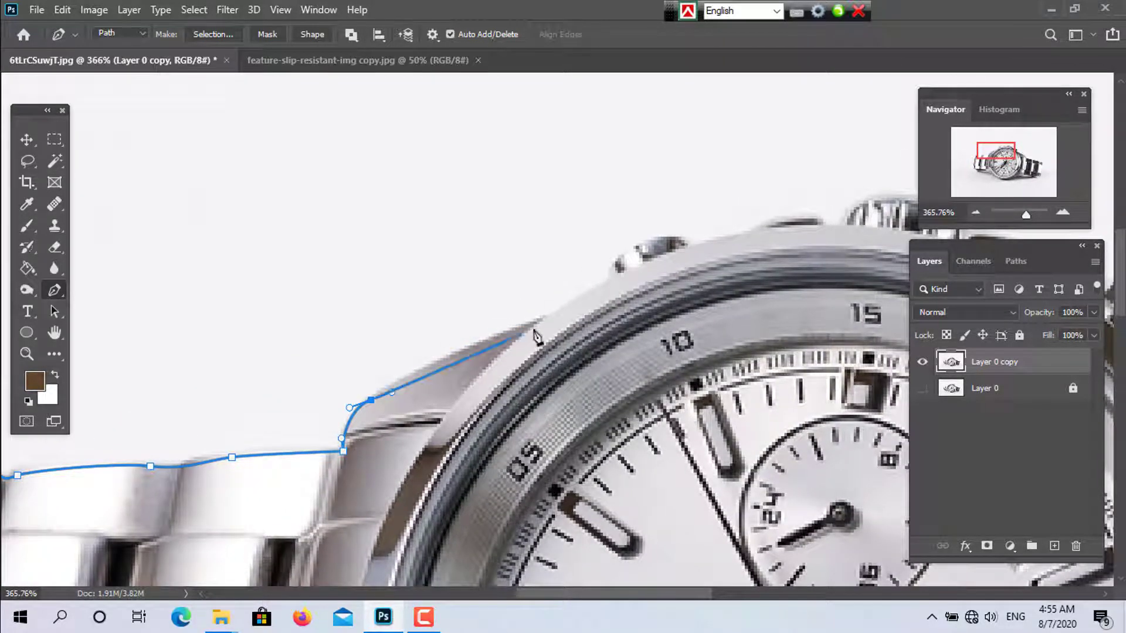
left_click(535, 322)
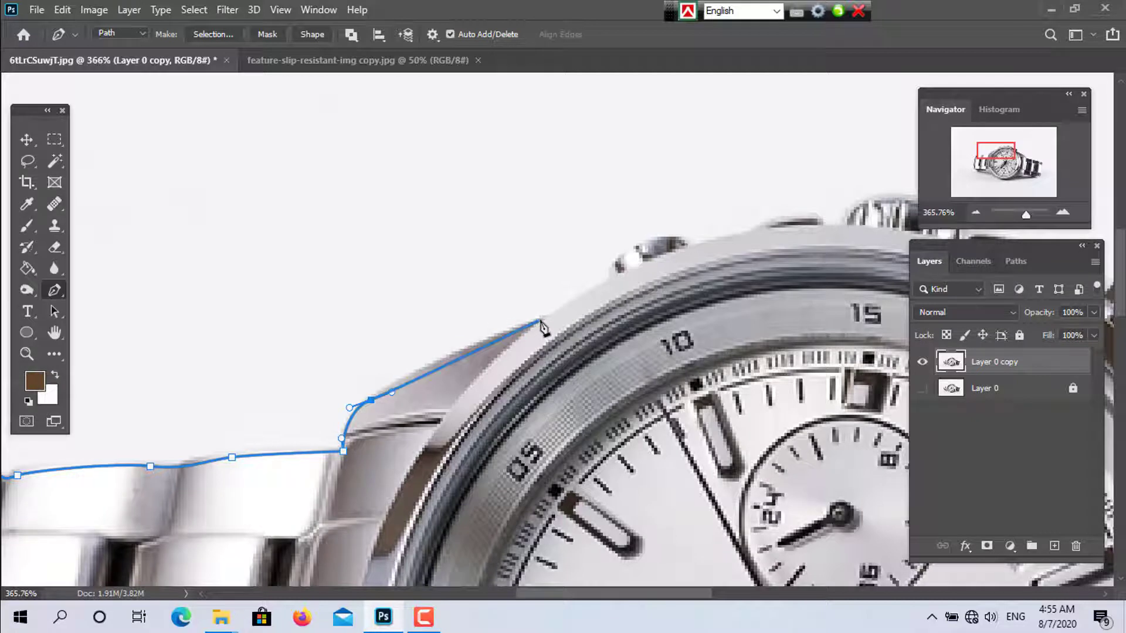
left_click_drag(540, 321, 559, 306)
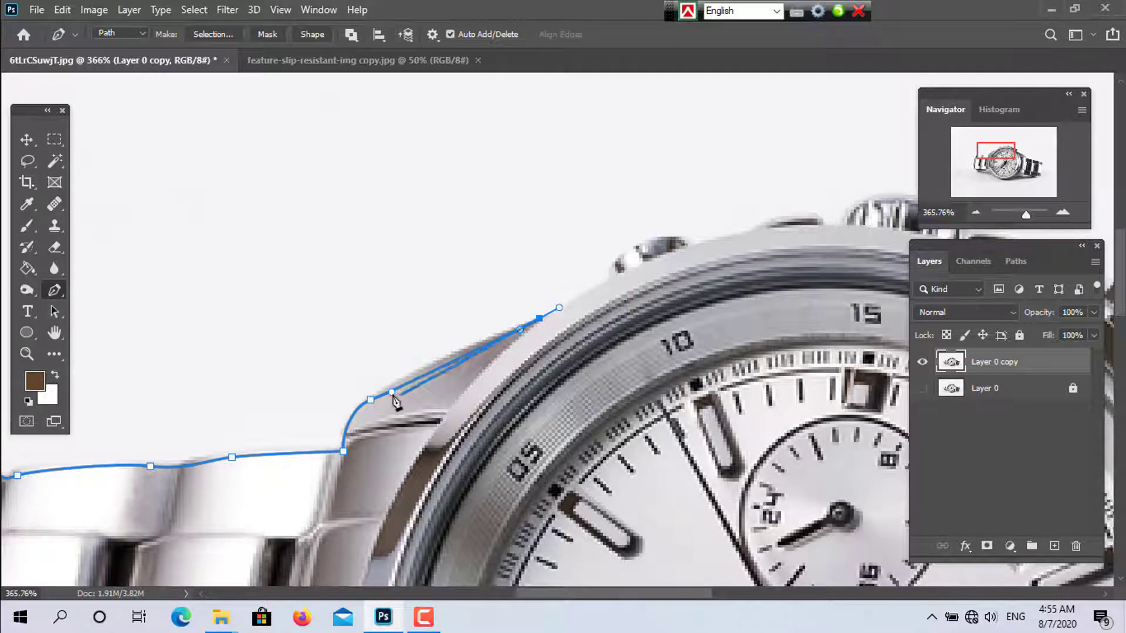
left_click_drag(392, 392, 396, 387)
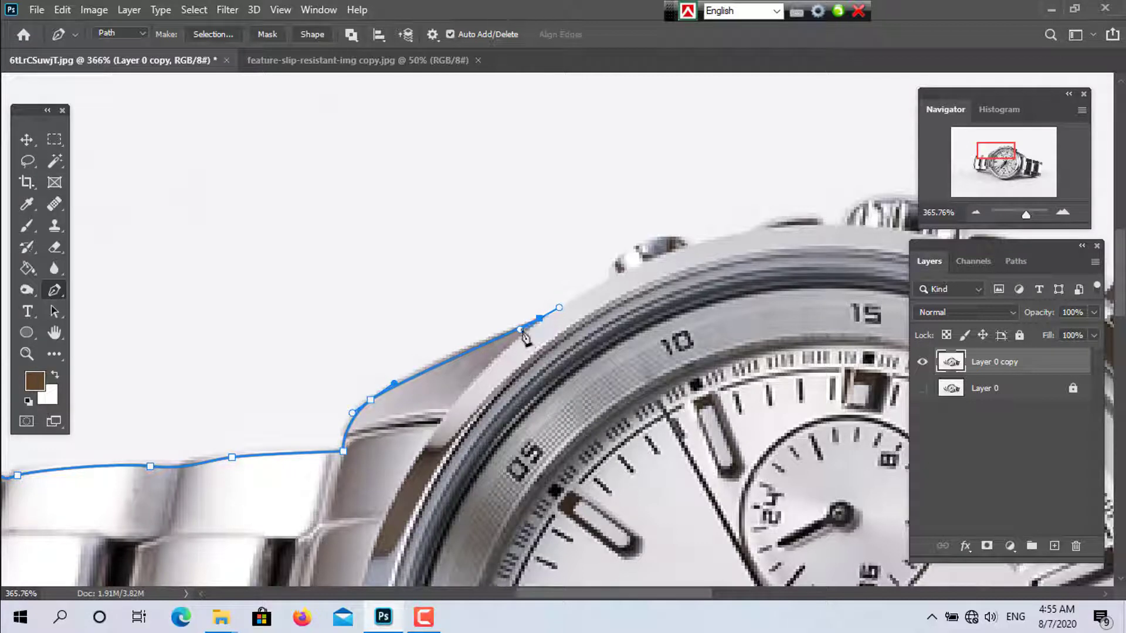
left_click_drag(521, 331, 522, 327)
Step: Extend the path along the bezel to the upper-left pusher and curve it around the pusher's outline
scroll(582, 311, "up", 2)
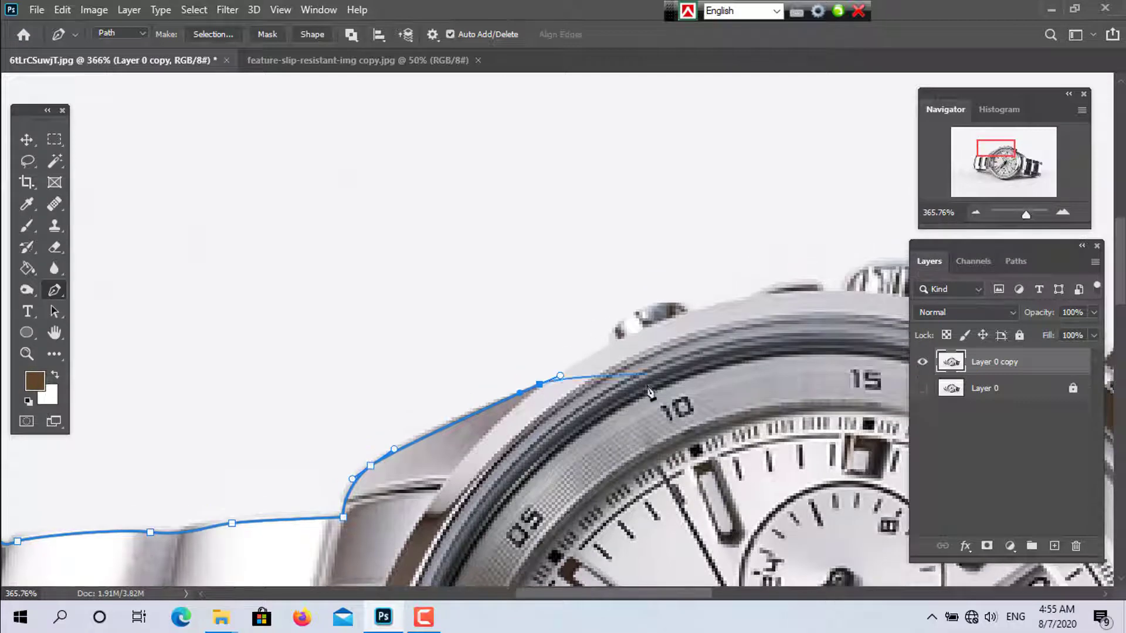
scroll(645, 391, "up", 1)
scroll(645, 391, "up", 2)
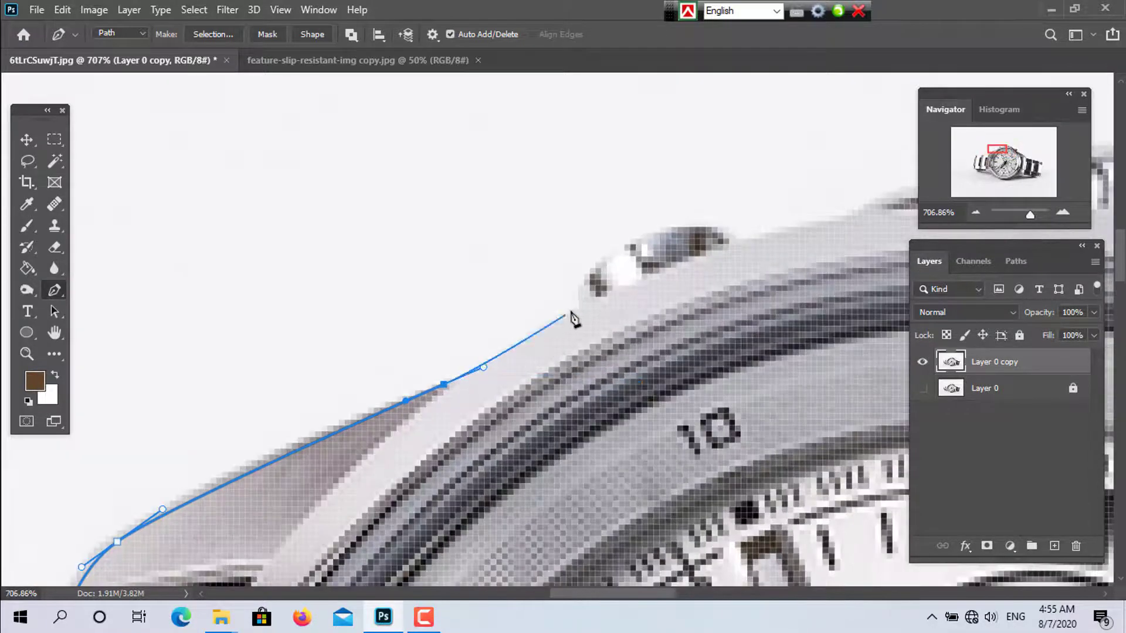
left_click(581, 311)
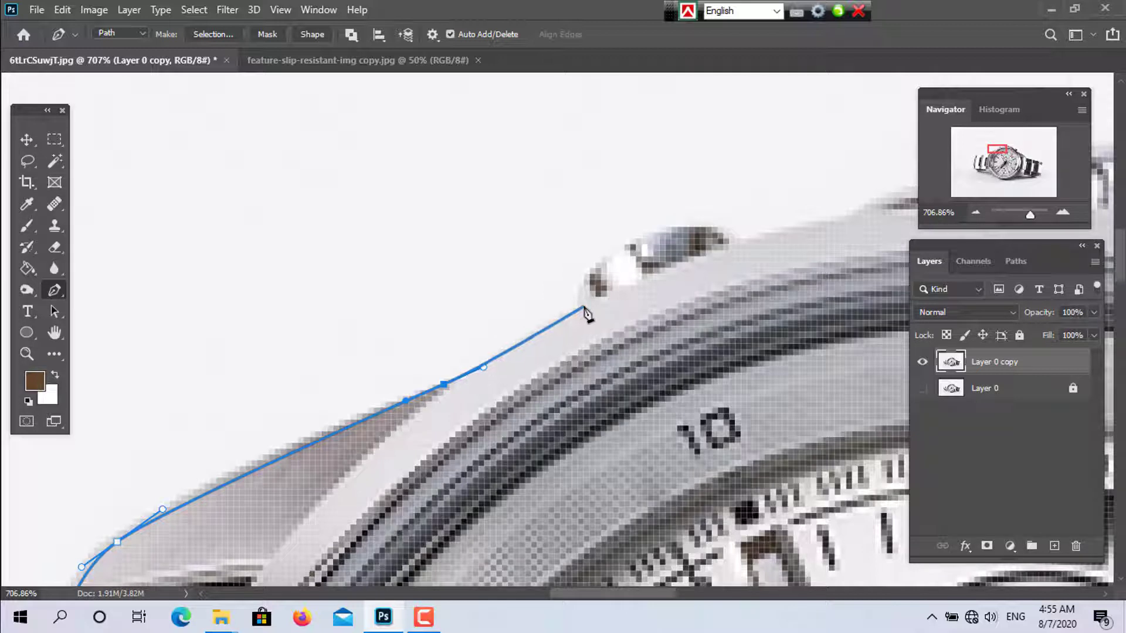
left_click(584, 307)
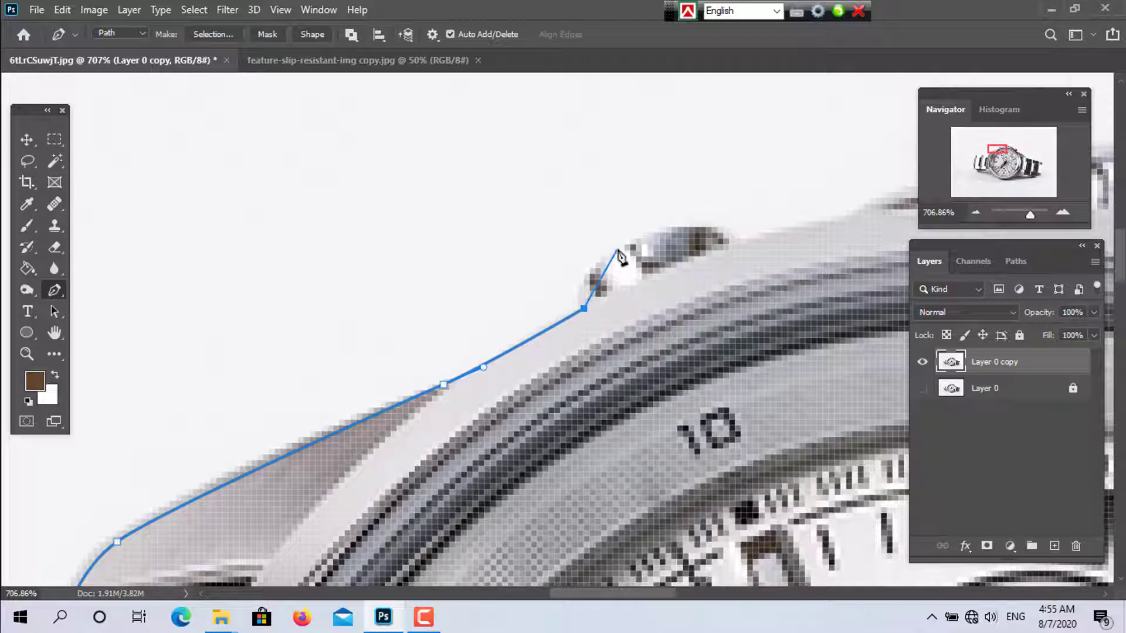
left_click_drag(625, 244, 628, 289)
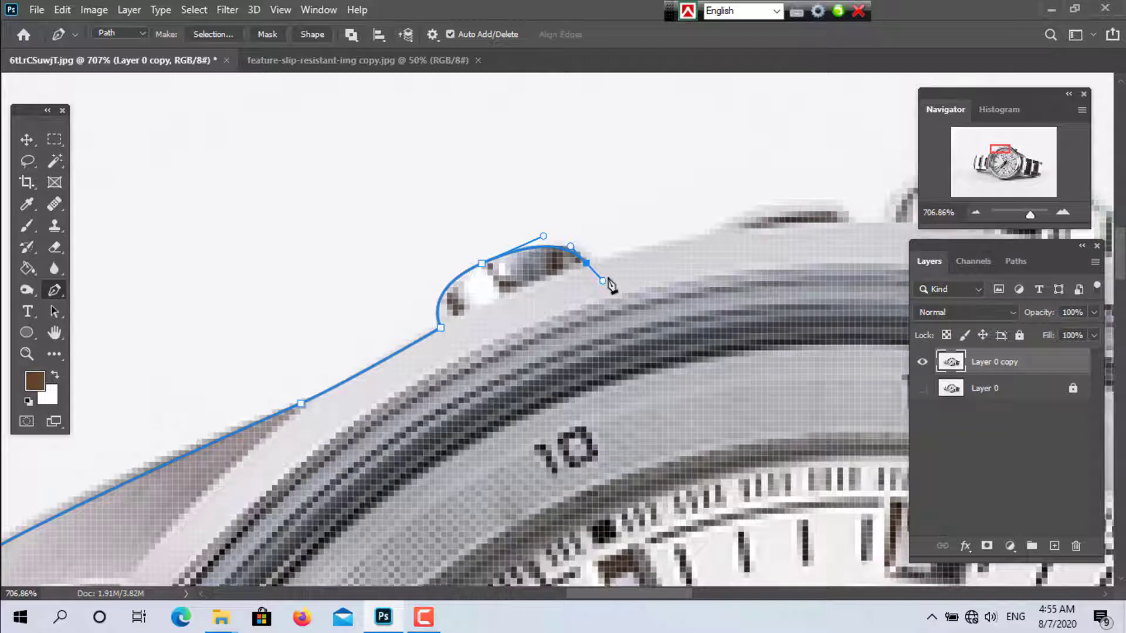
Step: Redirect the direction handle after the upper-left pusher and extend the path along the bezel toward the crown
left_click_drag(603, 280, 606, 268)
left_click(604, 281, "alt")
left_click_drag(604, 281, 606, 255)
left_click_drag(709, 234, 722, 236)
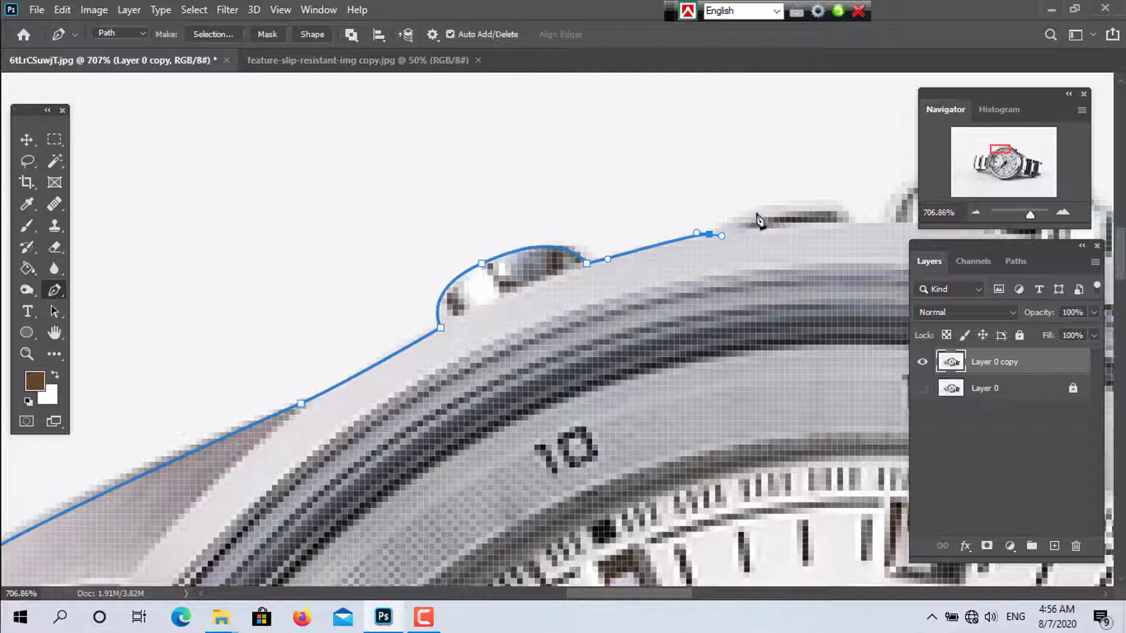
Step: Trace the small raised guard beside the crown and curve the path over the crown's ridged top
left_click_drag(773, 204, 610, 274)
left_click(890, 223)
left_click_drag(669, 215, 720, 214)
left_click_drag(820, 240, 602, 278)
Step: Trace from the crown over the guard on its far side down to the bezel, undoing the last anchor point near the next pusher
left_click(642, 266)
left_click_drag(678, 284, 688, 303)
left_click_drag(725, 339, 643, 327)
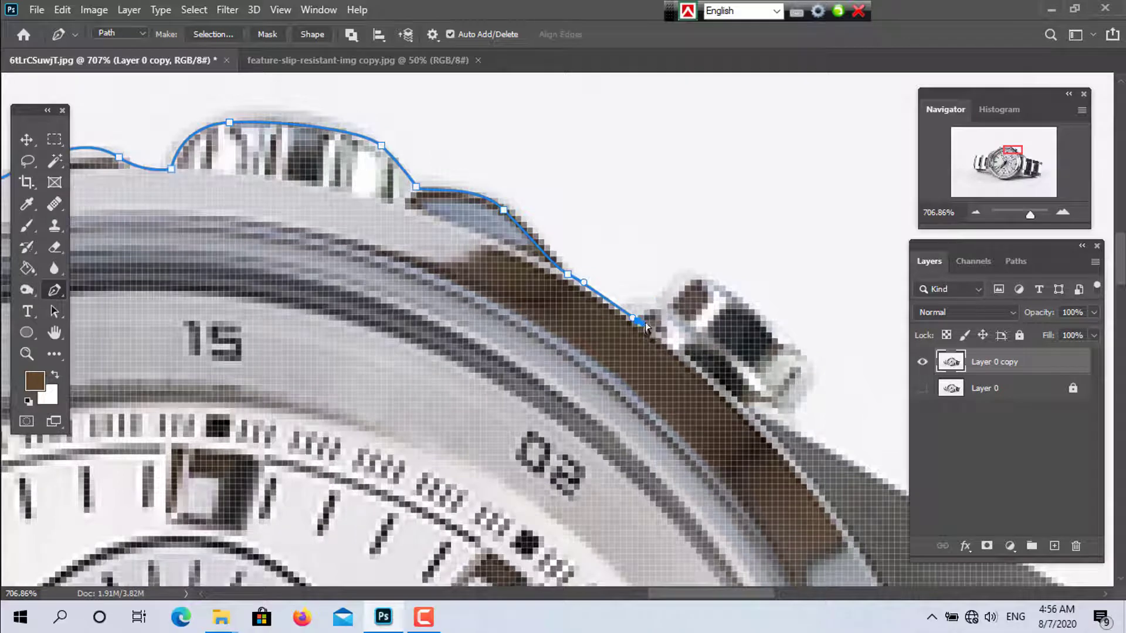
key("ctrl+z")
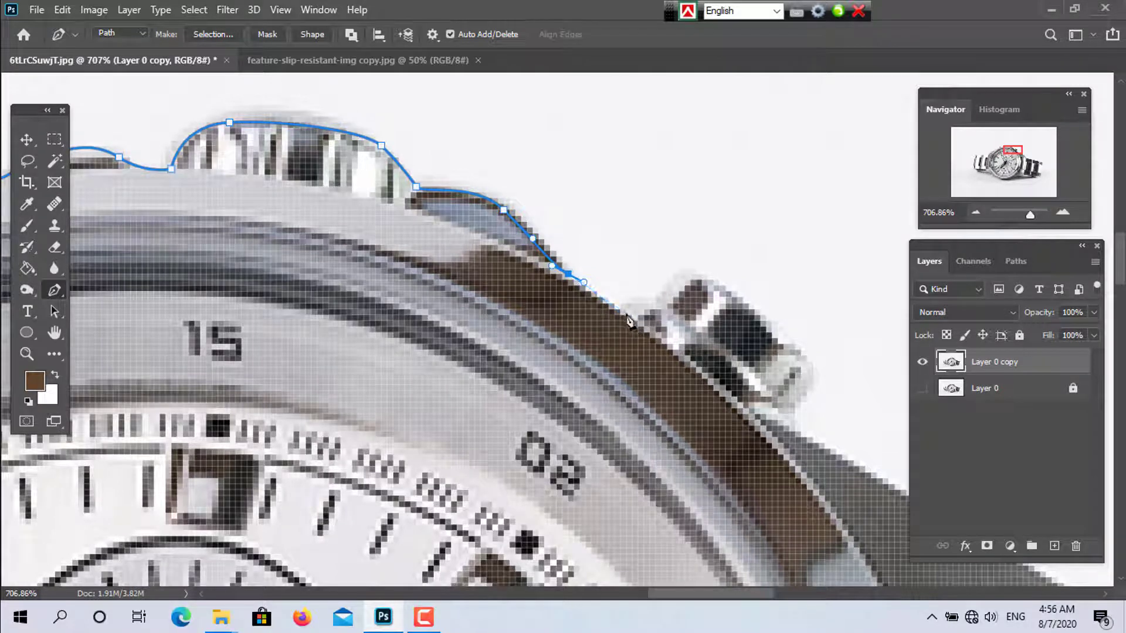
Step: Trace the path over the second pusher, from the bezel around its outer cap and back to the case
left_click_drag(626, 315, 699, 276)
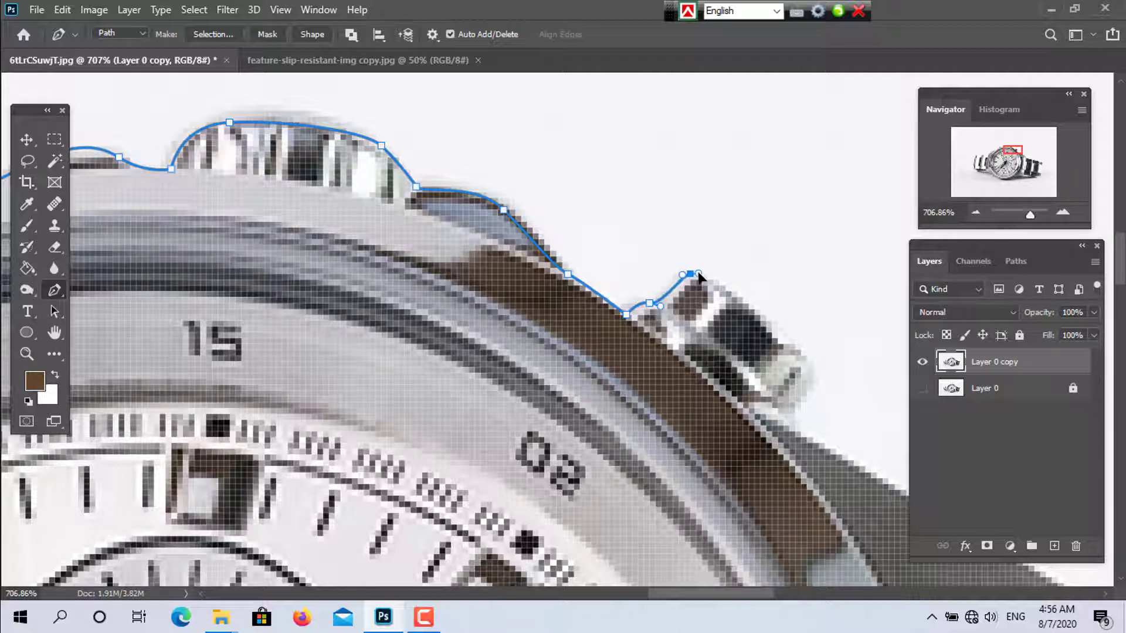
left_click_drag(748, 304, 759, 319)
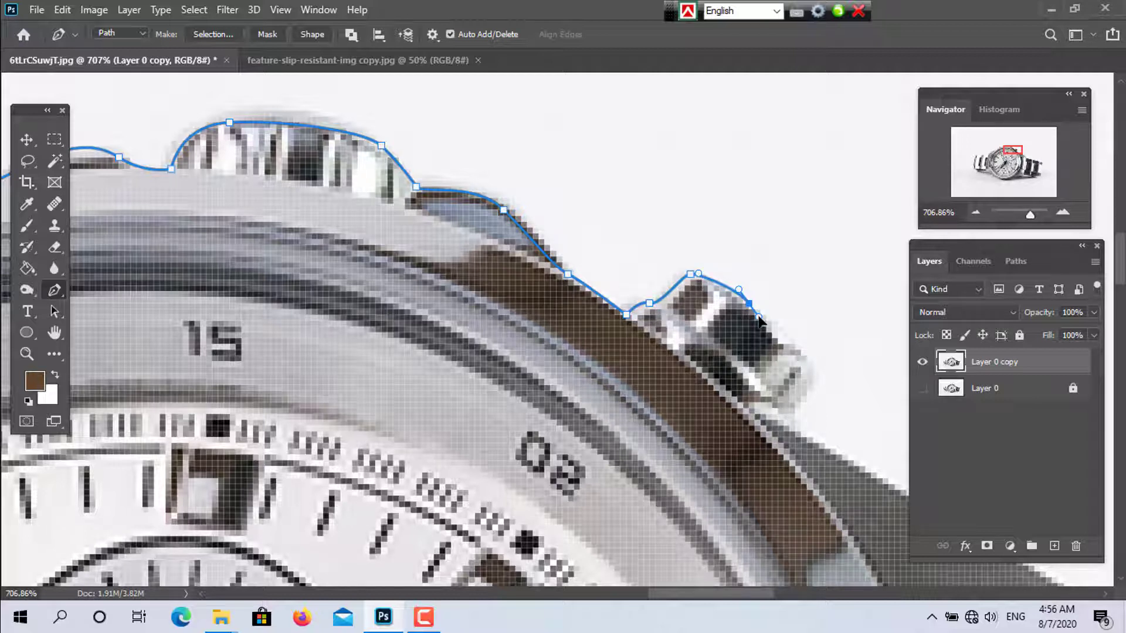
left_click_drag(809, 369, 694, 288)
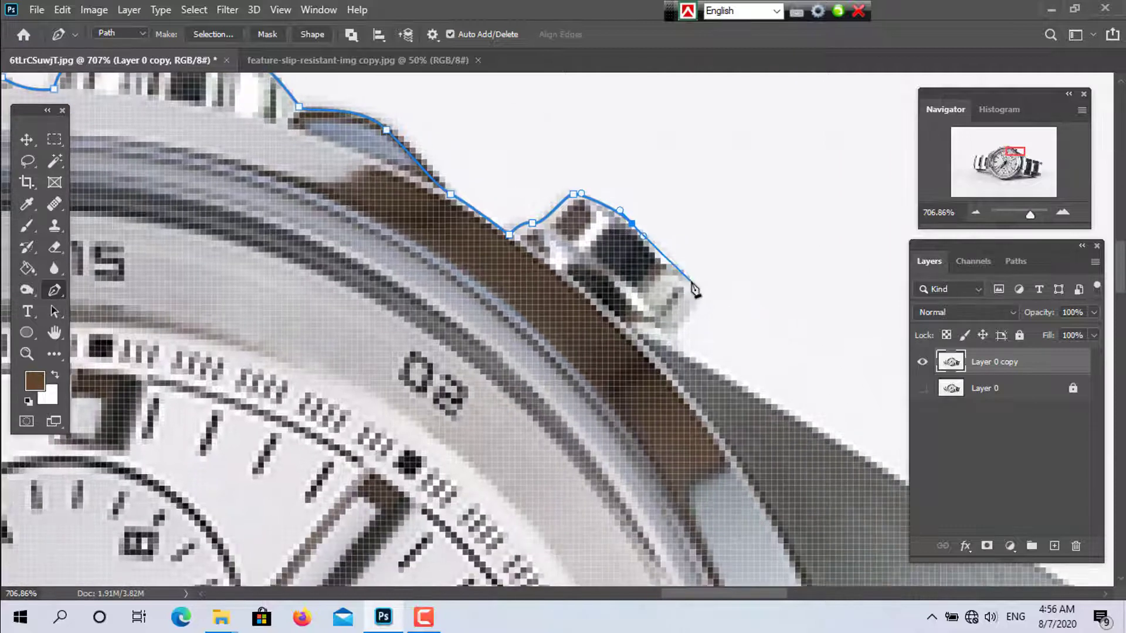
left_click(691, 281)
left_click(700, 299)
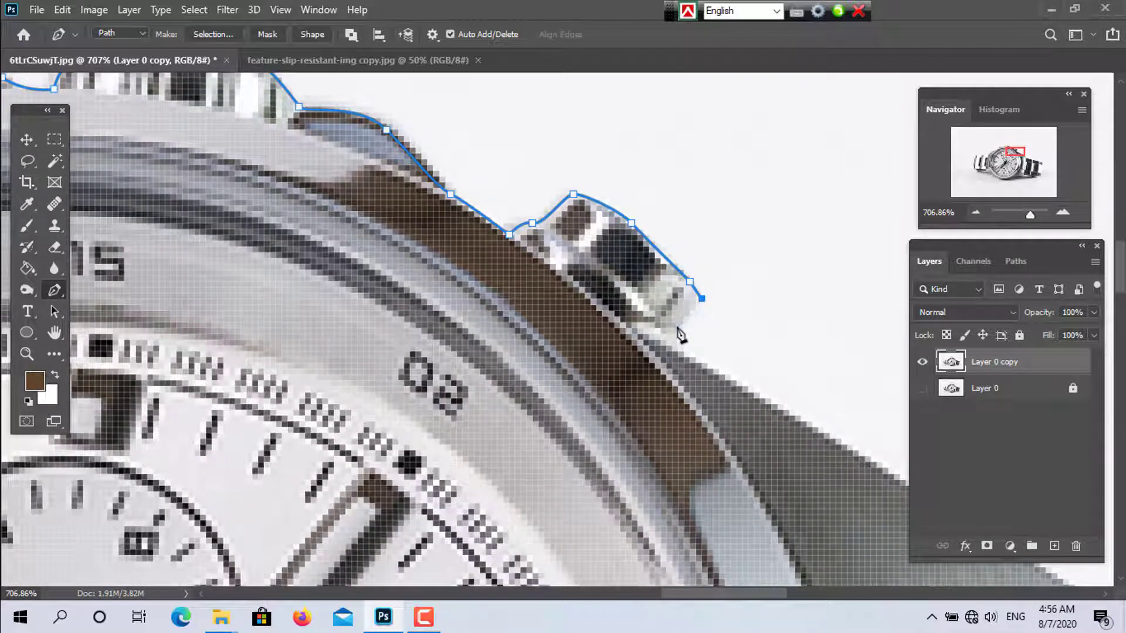
left_click_drag(671, 333, 534, 298)
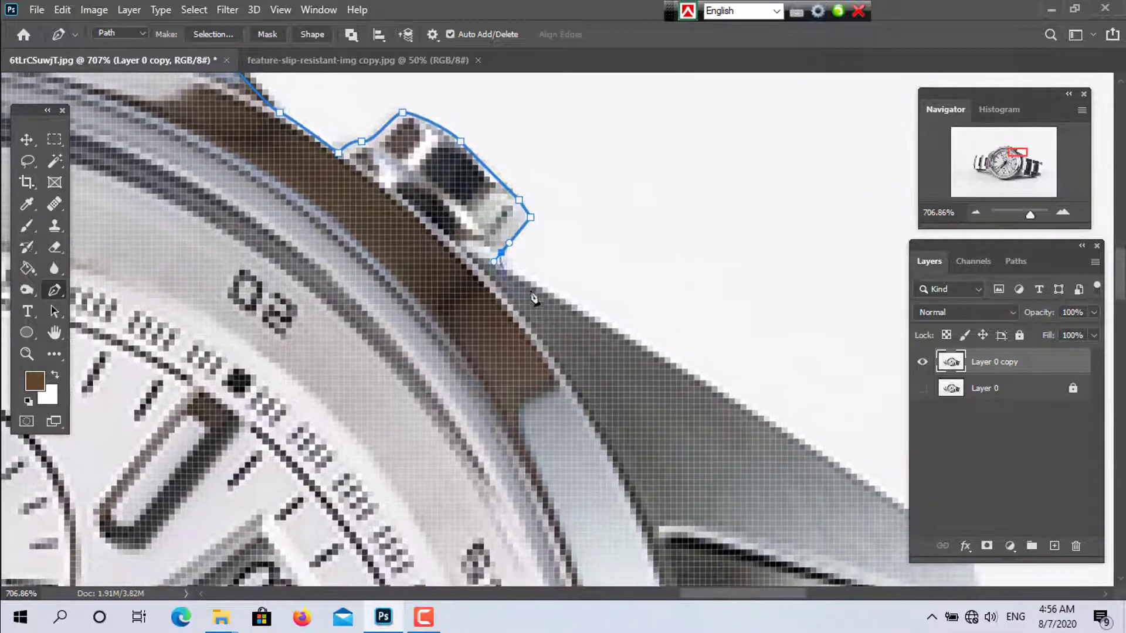
Step: Extend the path along the lug's sloping edge and curve it around the lug's tip to the bracelet
left_click(525, 282)
left_click_drag(606, 346, 427, 251)
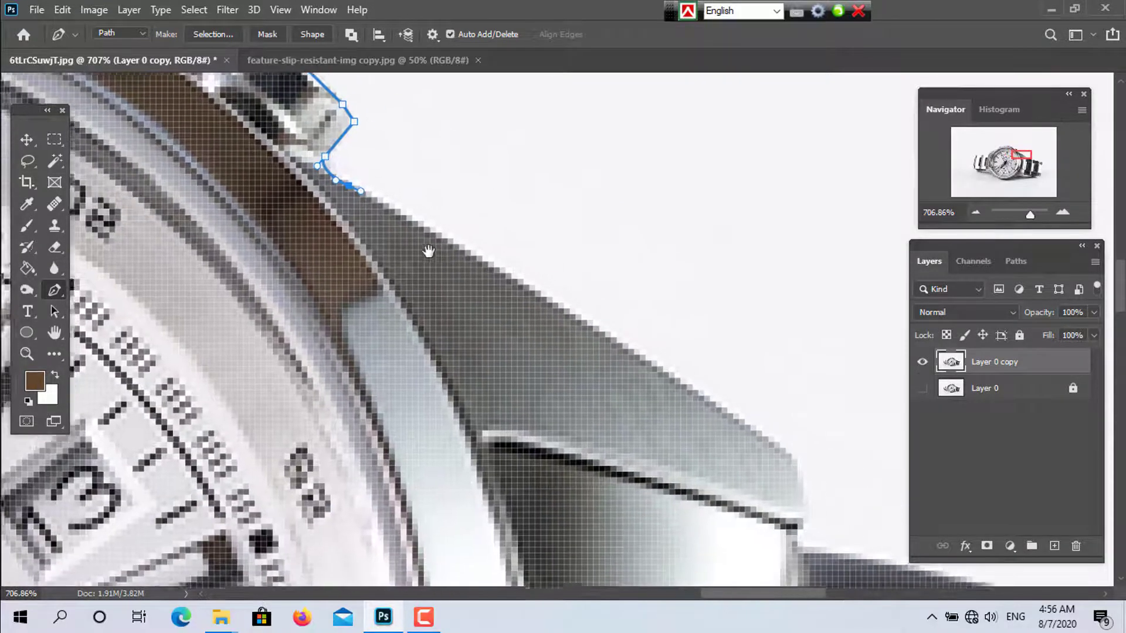
left_click_drag(531, 294, 544, 299)
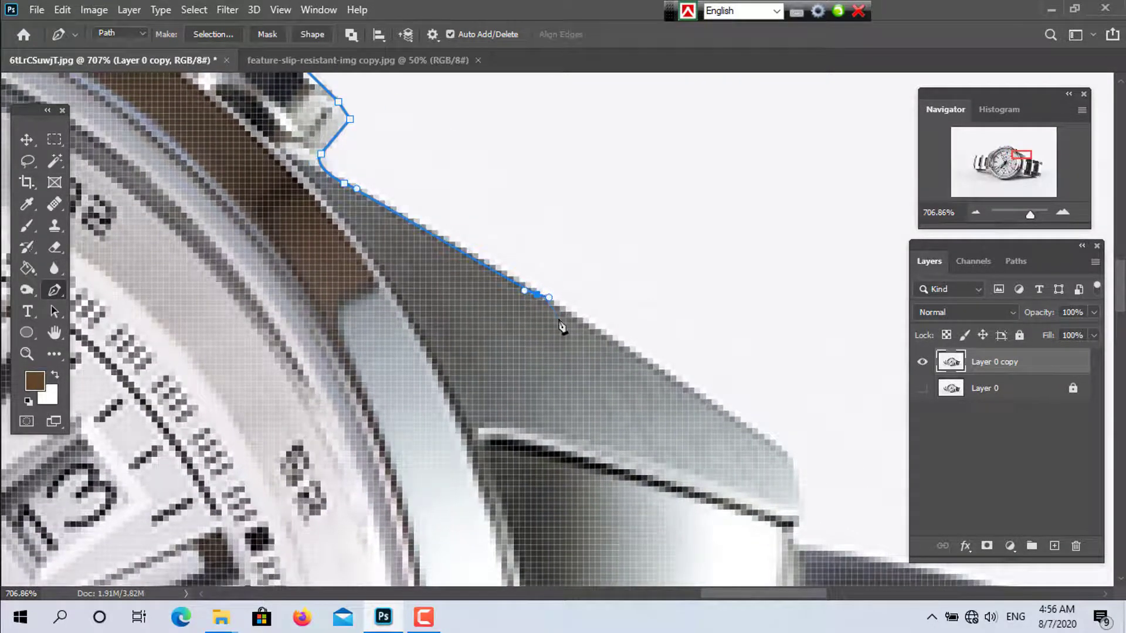
left_click(783, 452)
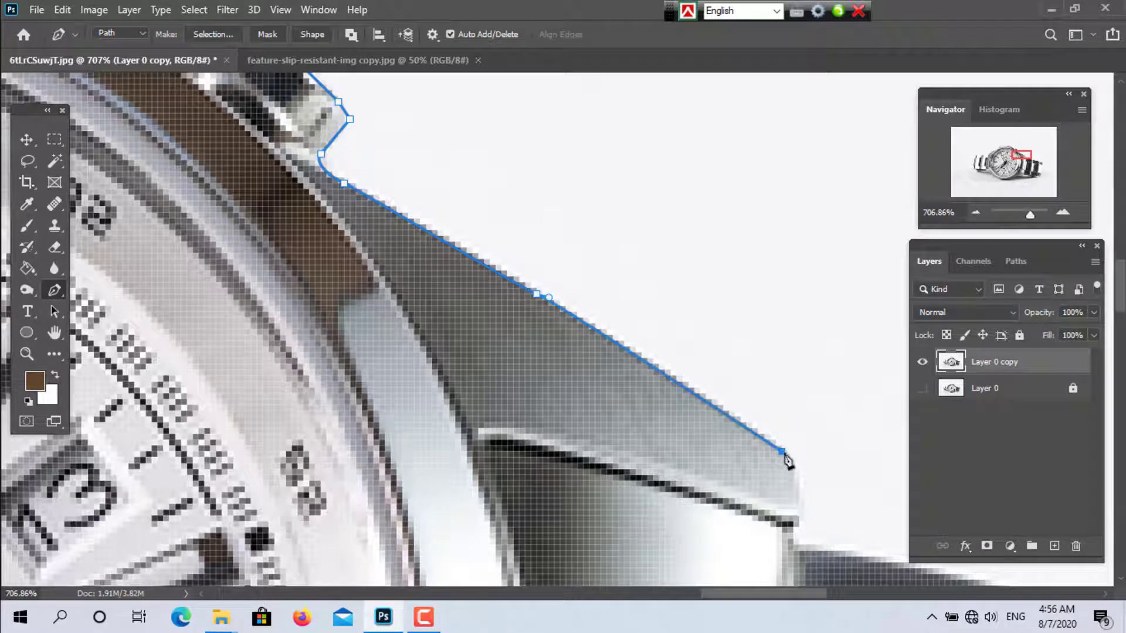
left_click_drag(777, 450, 518, 316)
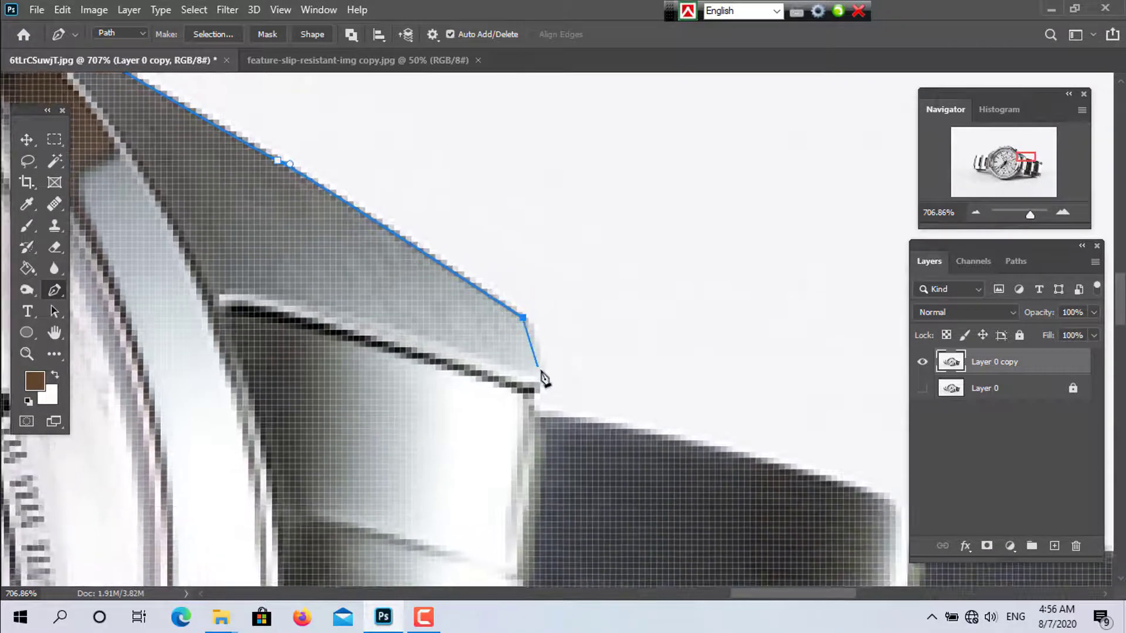
left_click(540, 410)
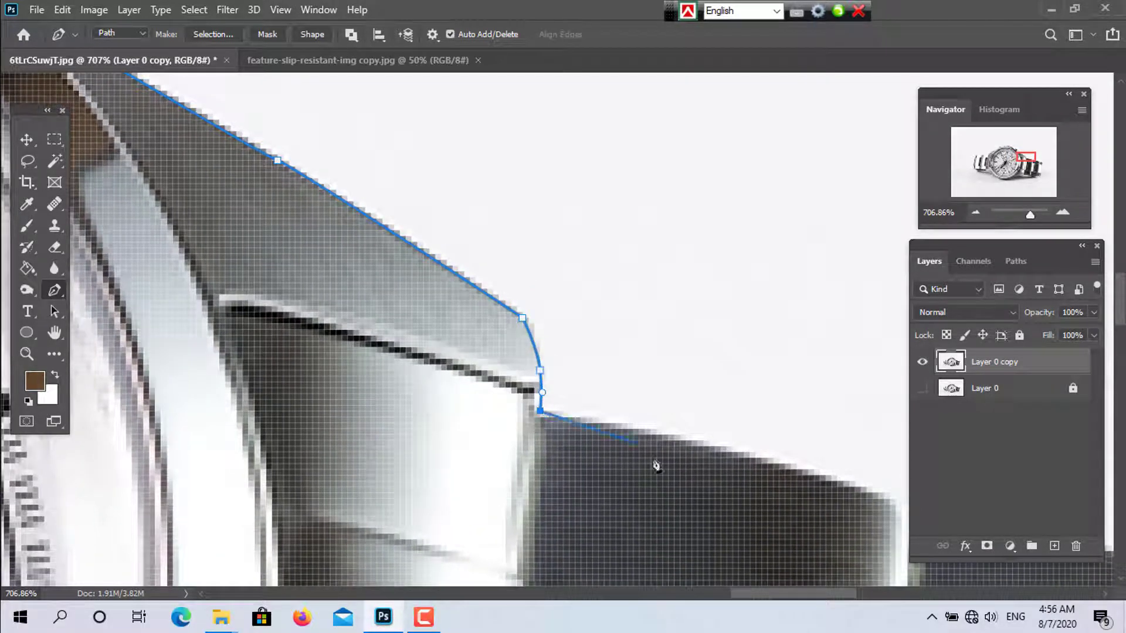
Step: Trace the upper edges of the two dark bracelet links beyond the lug
left_click_drag(649, 458, 405, 352)
mouse_move(620, 381)
left_mouse_down()
mouse_move(644, 389)
mouse_move(605, 383)
left_mouse_up()
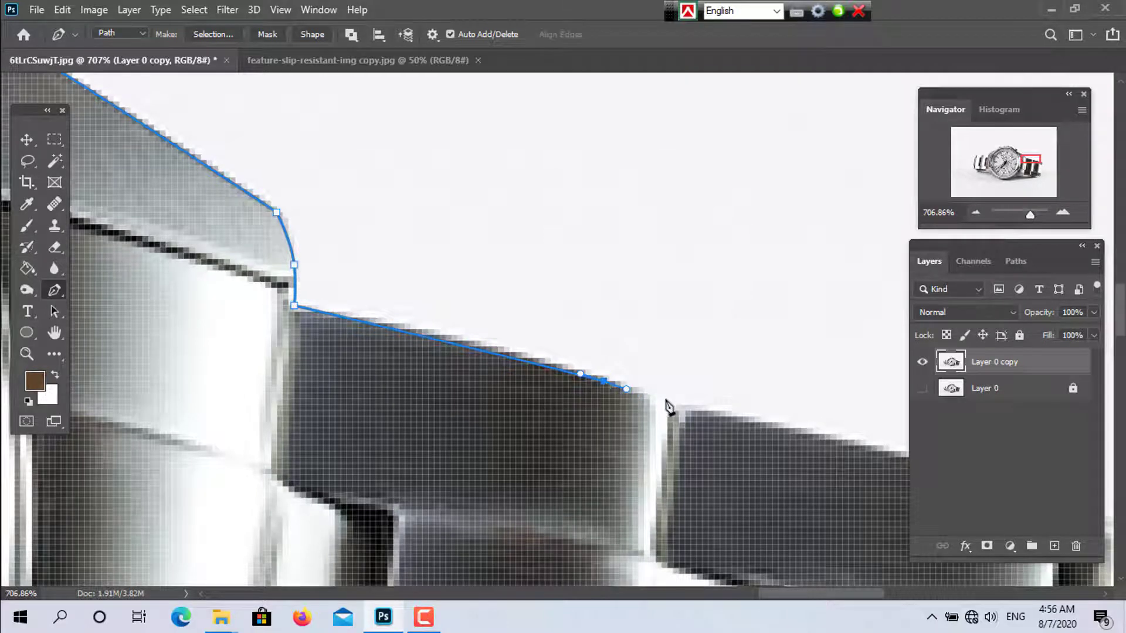
left_click(661, 404)
scroll(705, 418, "right", 6)
scroll(674, 410, "down", 2)
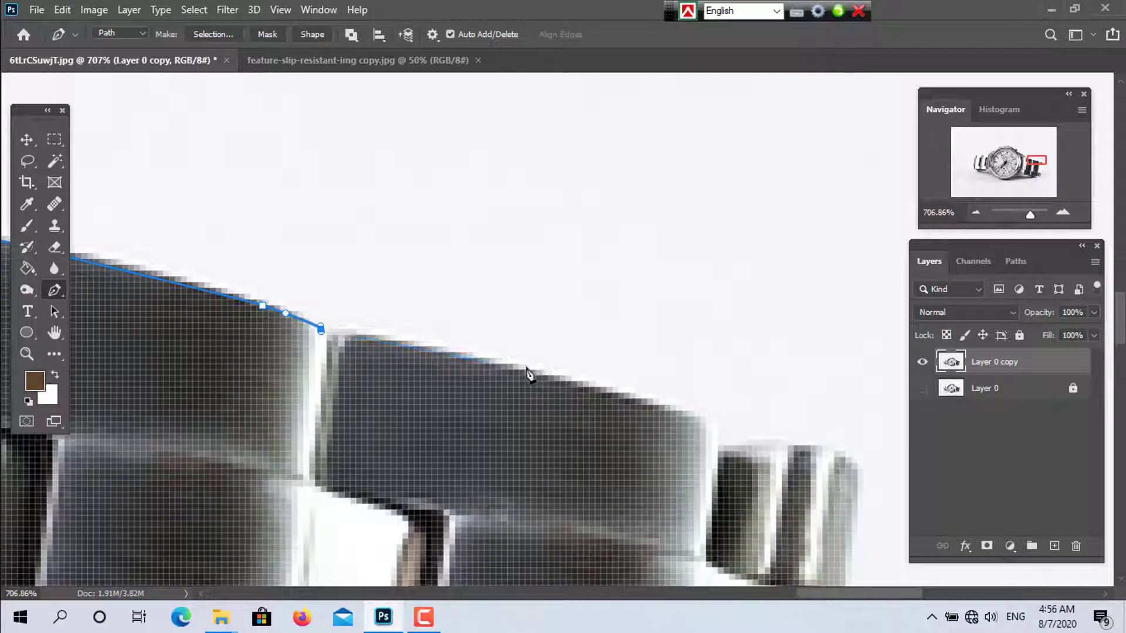
mouse_move(531, 364)
left_mouse_down()
mouse_move(550, 368)
mouse_move(536, 374)
left_mouse_up()
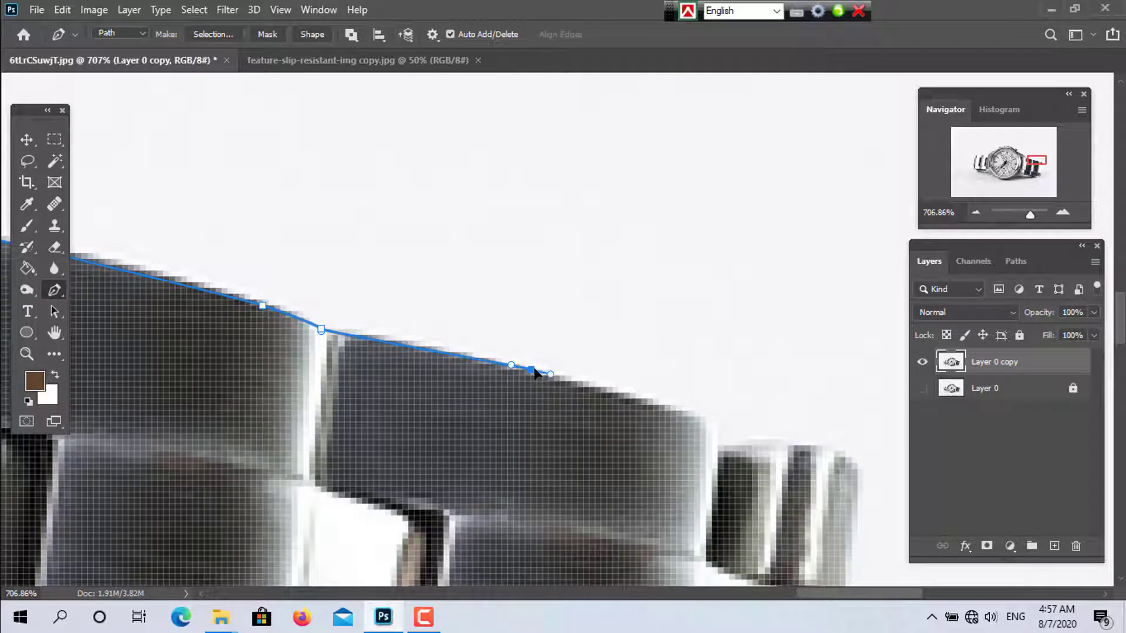
left_click(712, 423)
left_click_drag(735, 427, 523, 334)
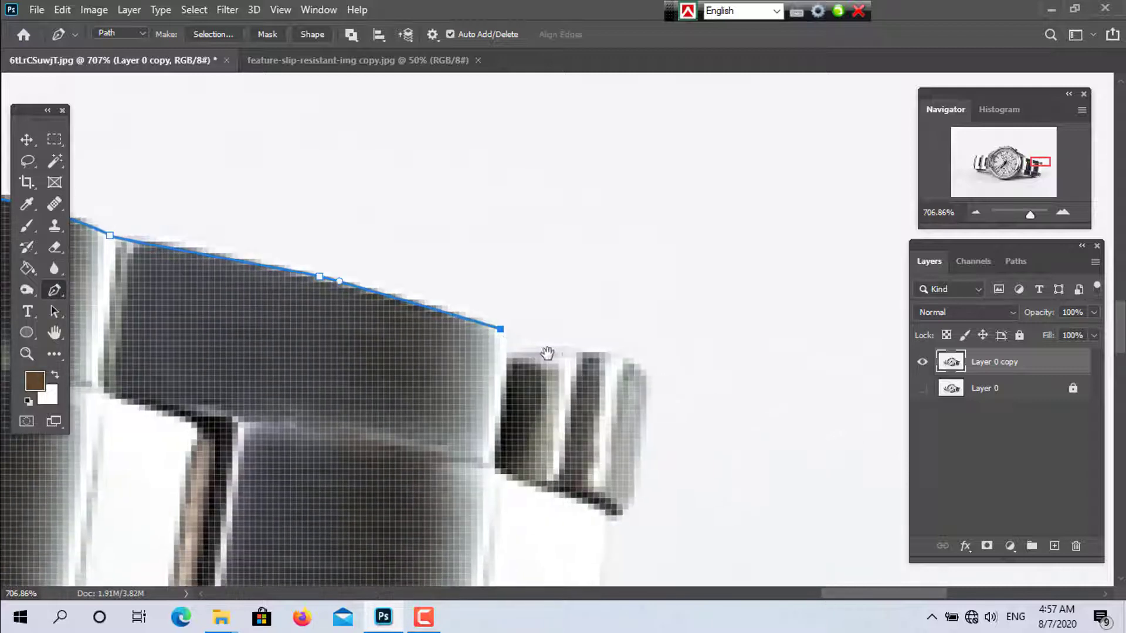
Step: Trace around the small upper end link, reshaping the curve on its outer side down to its lower outer corner
left_click(505, 347)
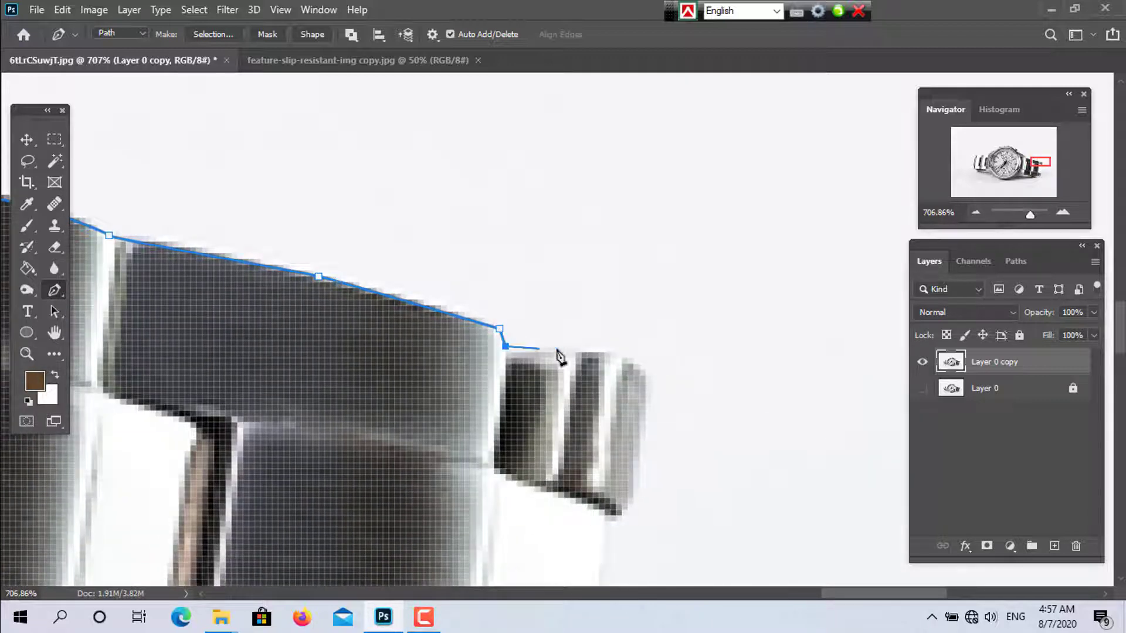
left_click(622, 357)
left_click_drag(646, 422, 645, 488)
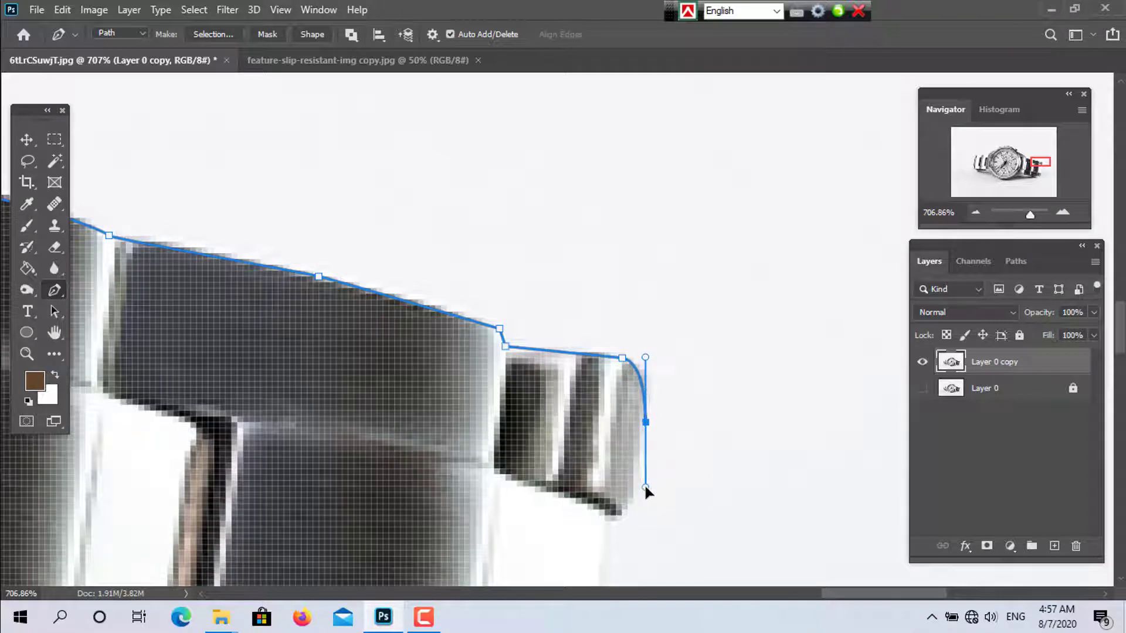
left_click_drag(645, 429, 638, 434)
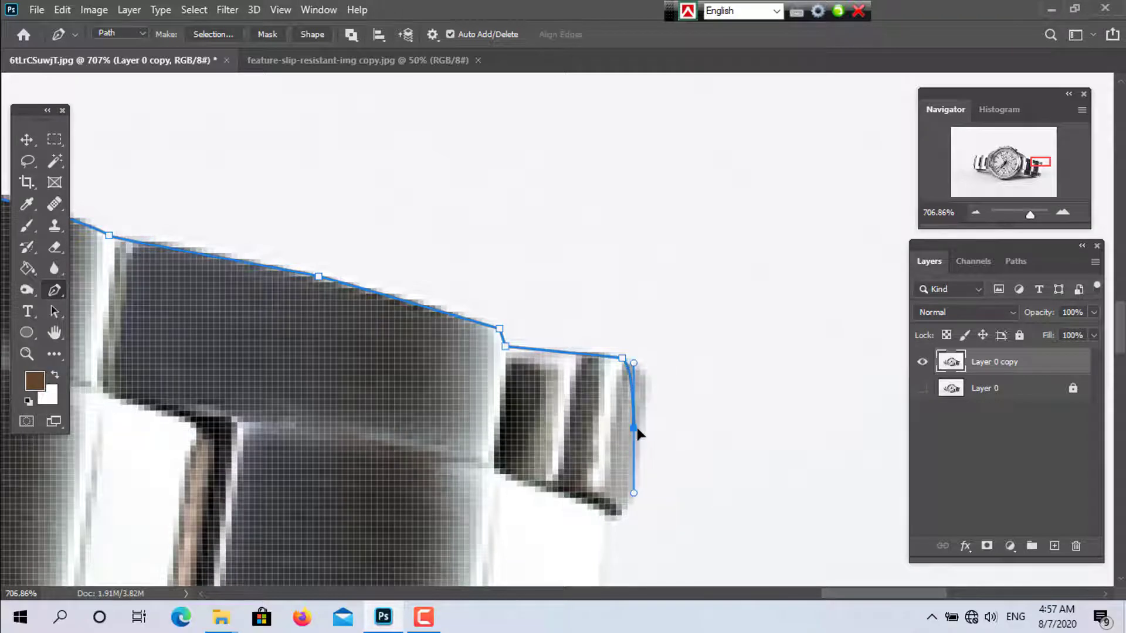
left_click_drag(634, 363, 641, 363)
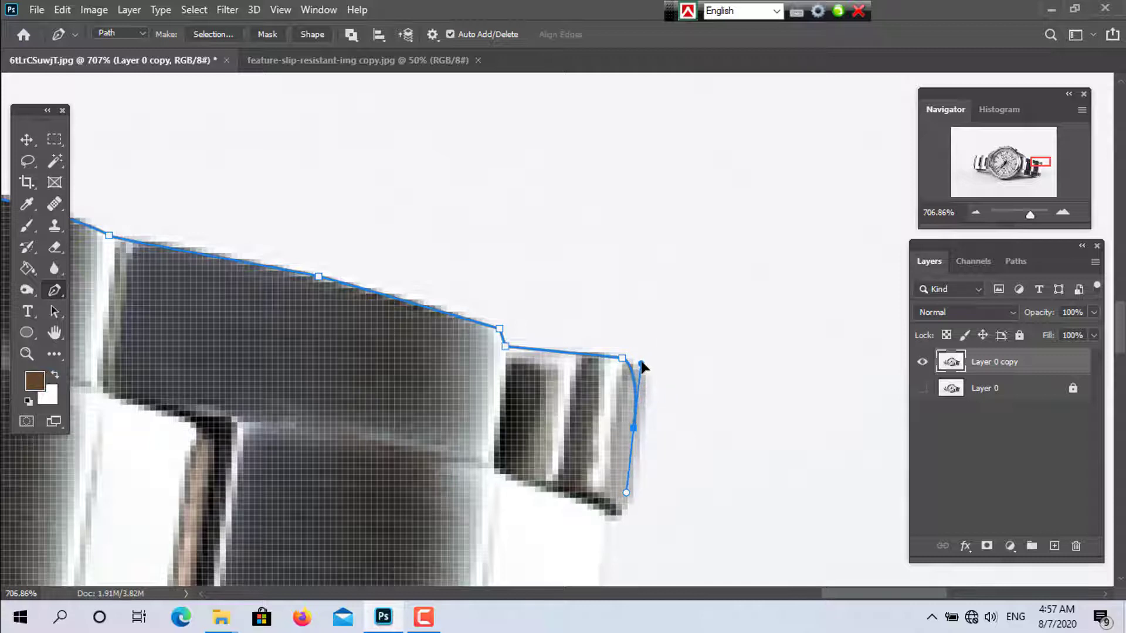
left_click(627, 515)
left_click(563, 492)
left_click_drag(493, 469, 488, 464)
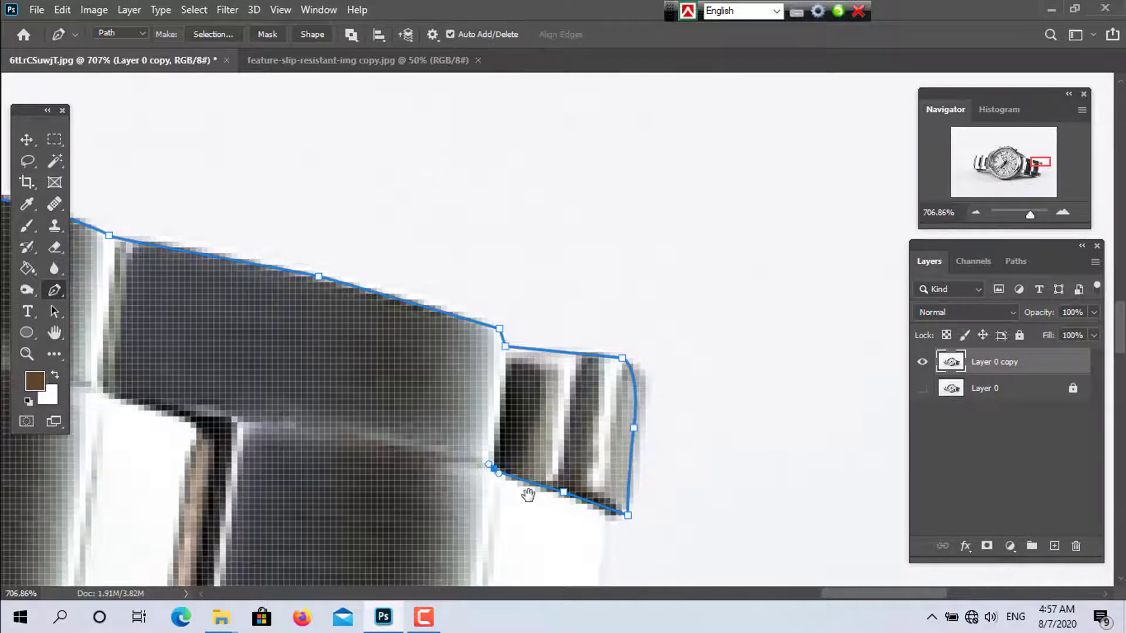
left_click_drag(528, 495, 697, 183)
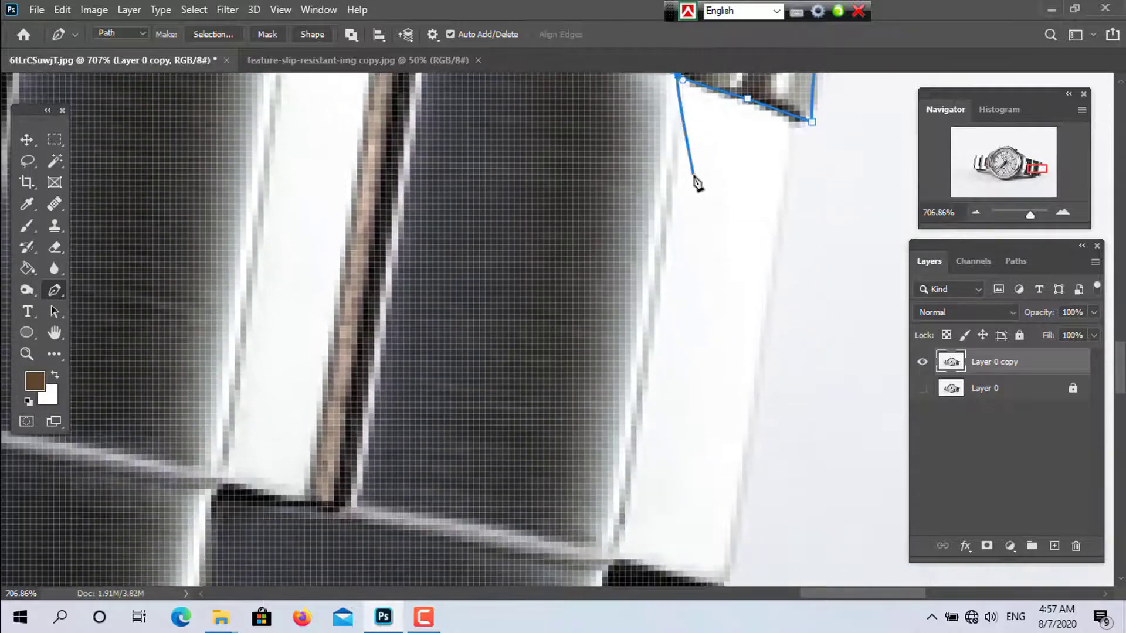
key("super")
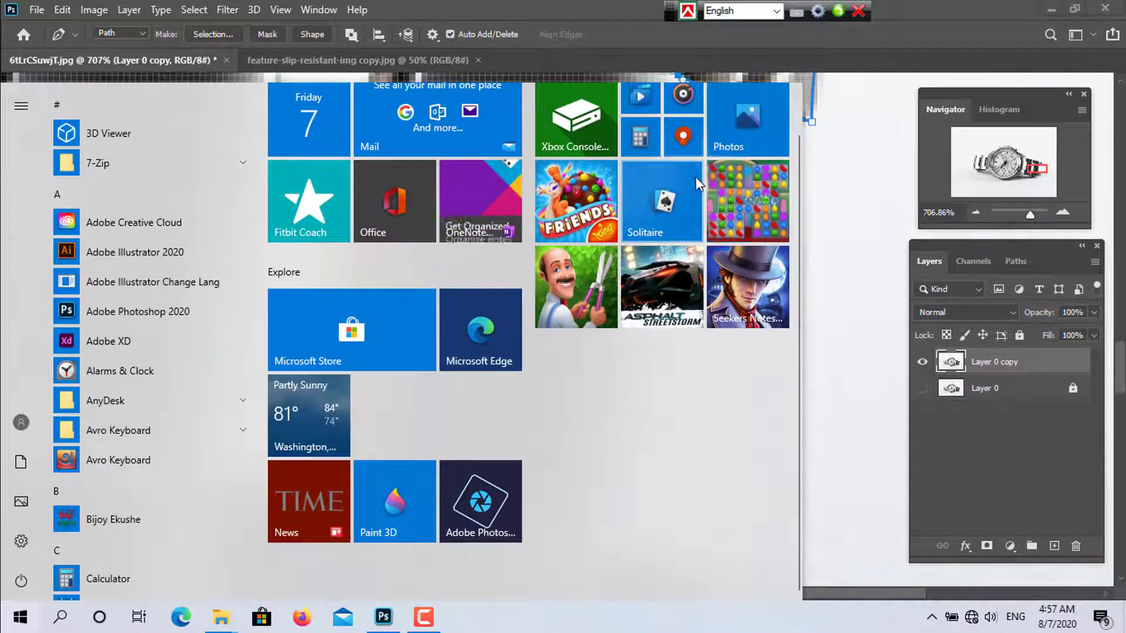
key("super")
key("super")
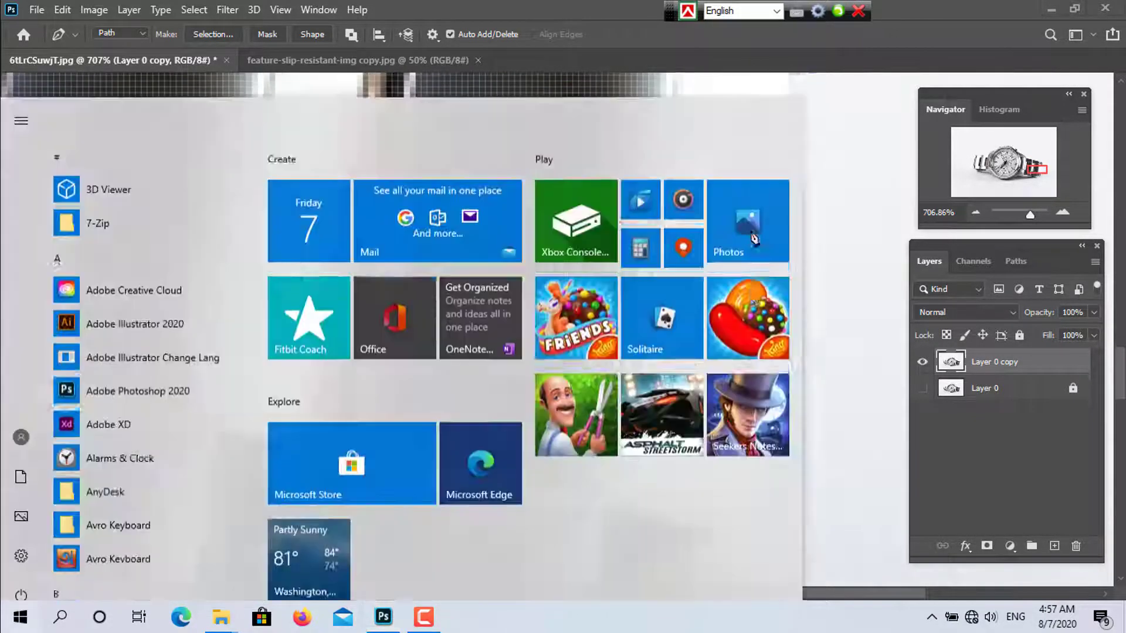
key("super")
scroll(754, 237, "down", 3)
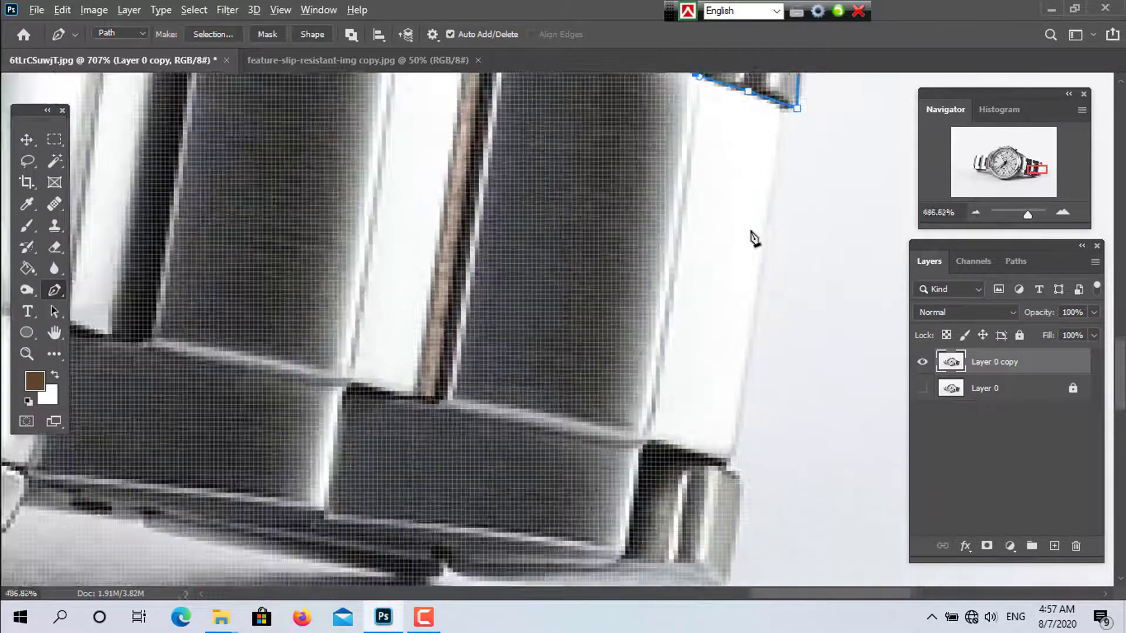
scroll(755, 238, "down", 3)
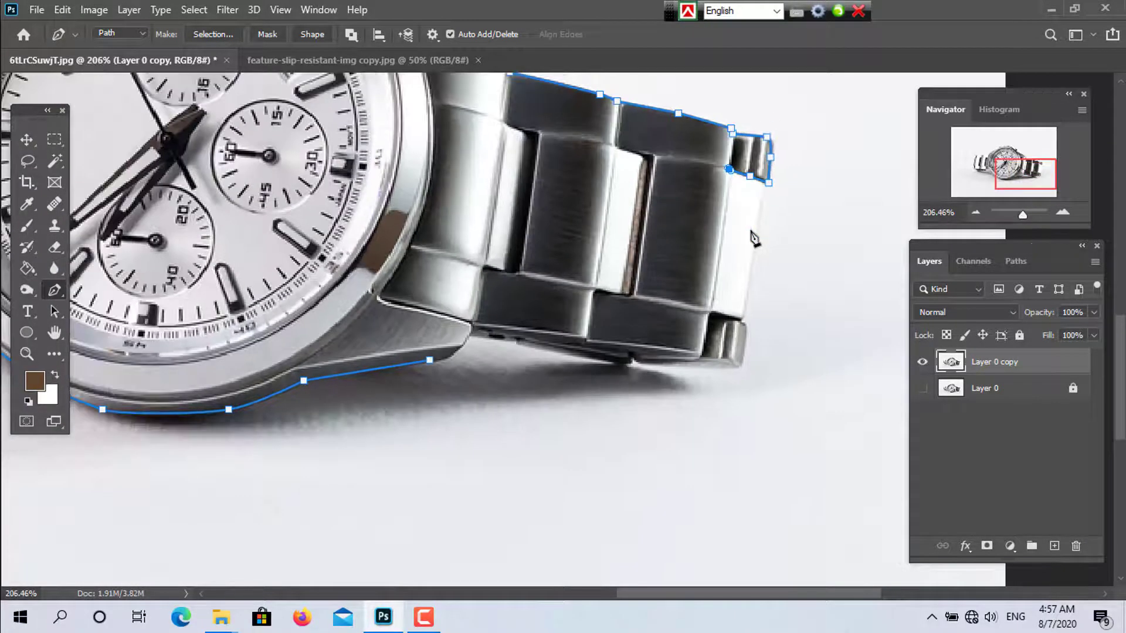
key("ctrl+z")
Step: Trace straight down the outer edge of the white end link and around the small link below it
scroll(748, 229, "up", 4)
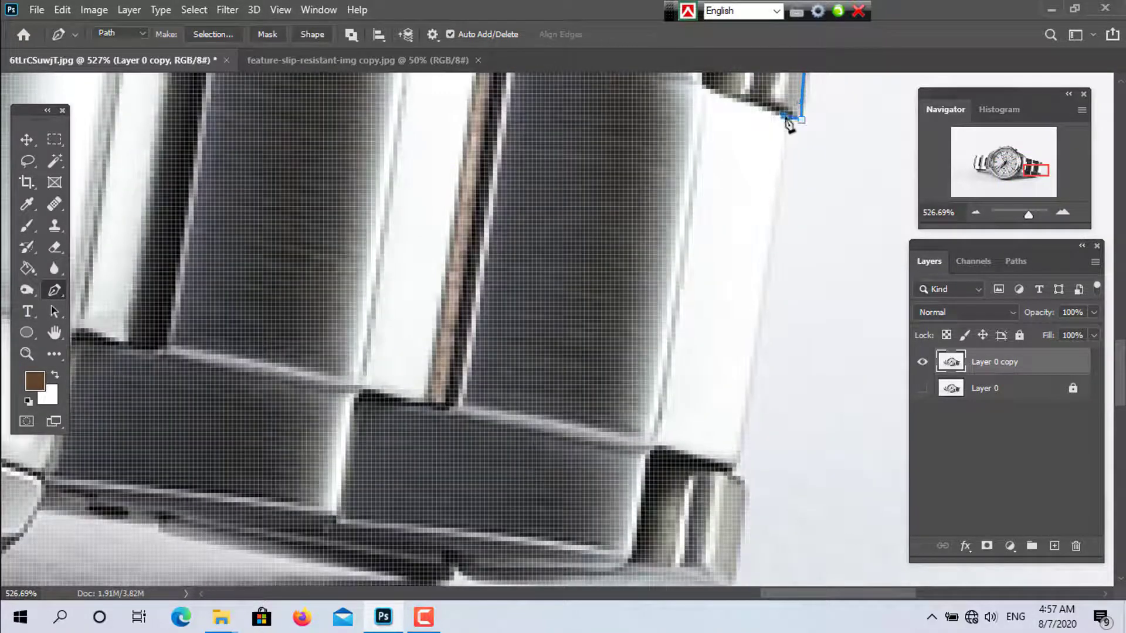
left_click(736, 469)
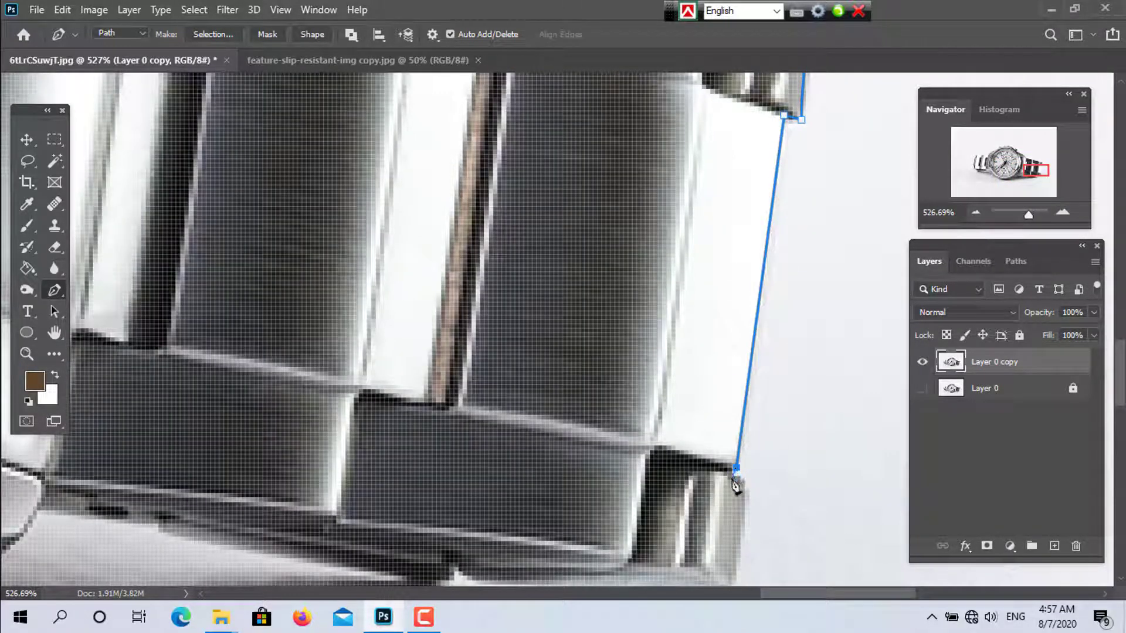
scroll(716, 377, "down", 5)
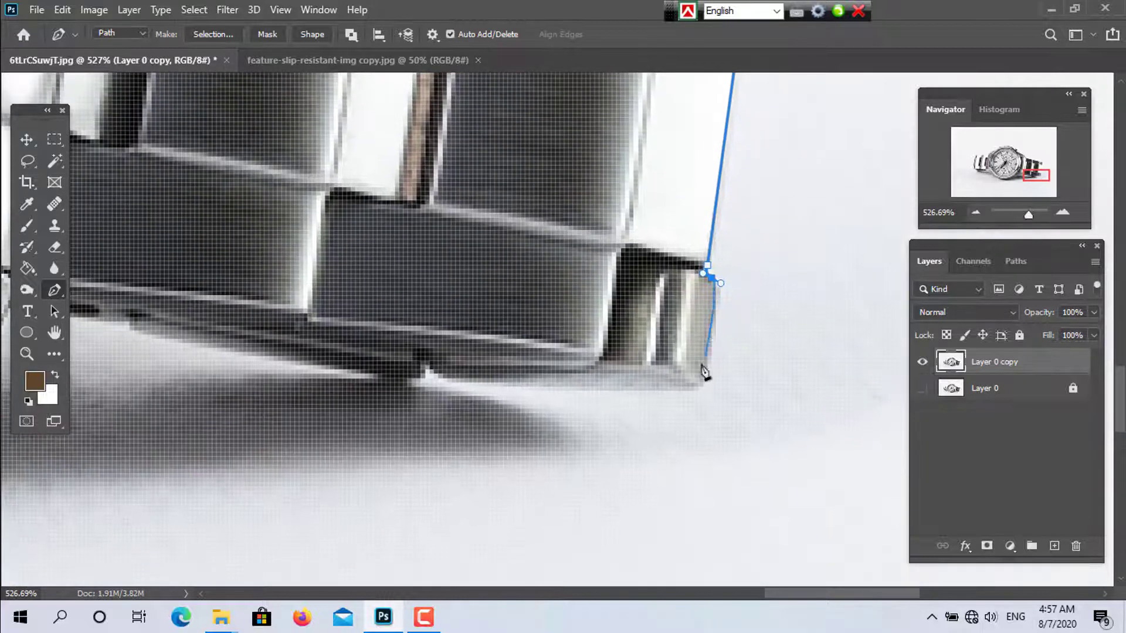
left_click(702, 380)
left_click_drag(701, 382, 700, 390)
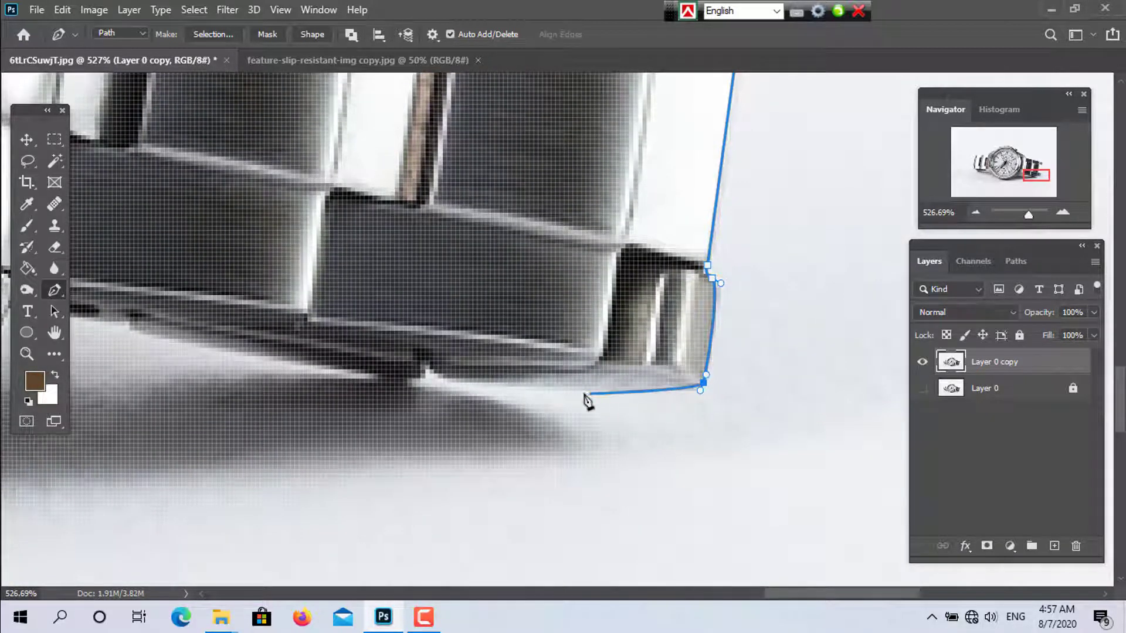
Step: Trace the bracelet's underside from the lower end link, around the small notch, toward the lower lug
left_click(555, 387)
left_click_drag(447, 382, 432, 361)
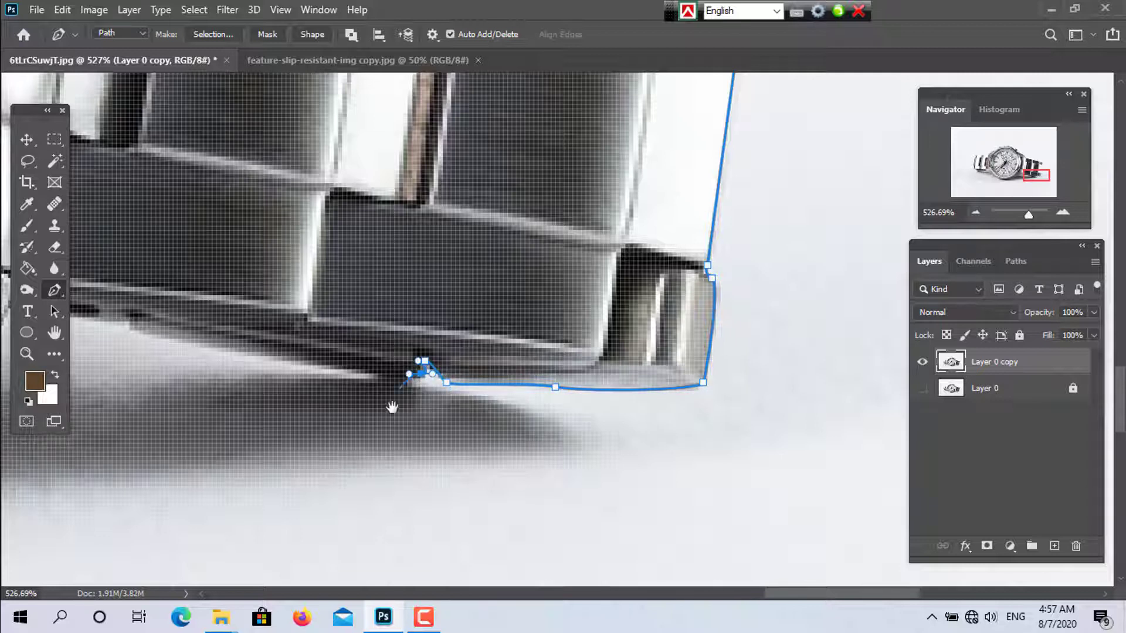
left_click_drag(389, 407, 729, 405)
left_click(504, 335)
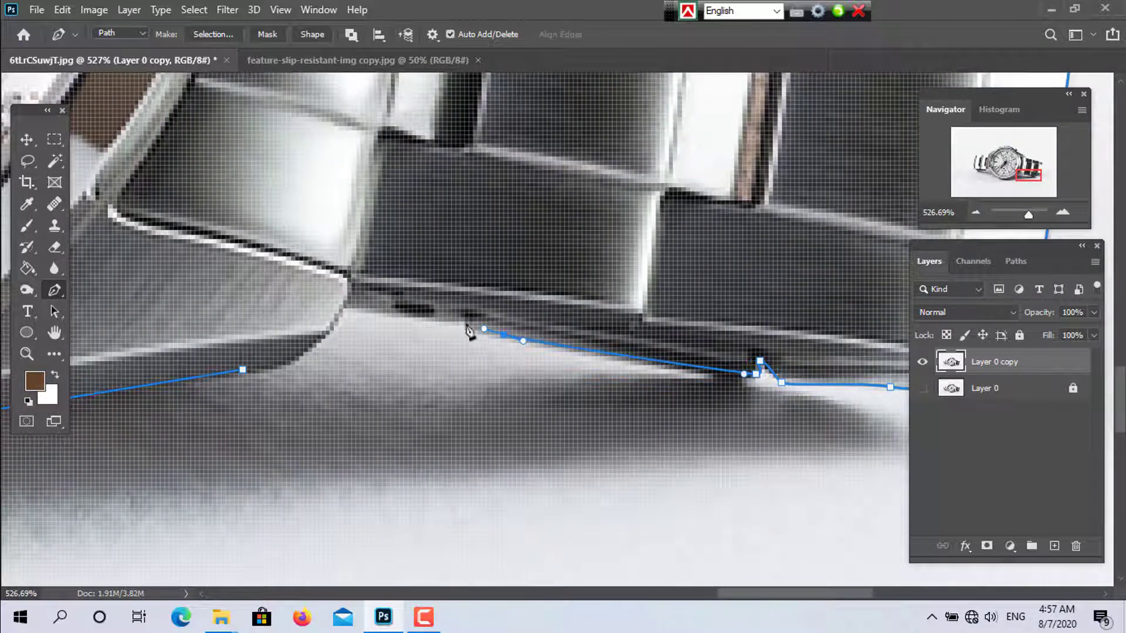
left_click(460, 322)
left_click(436, 317)
left_click(416, 313)
left_click(396, 308)
left_click(374, 305)
Step: Curve the path around the lower lug's corner and close it at the starting anchor point
left_click(346, 309)
left_click(331, 335)
left_click(293, 358)
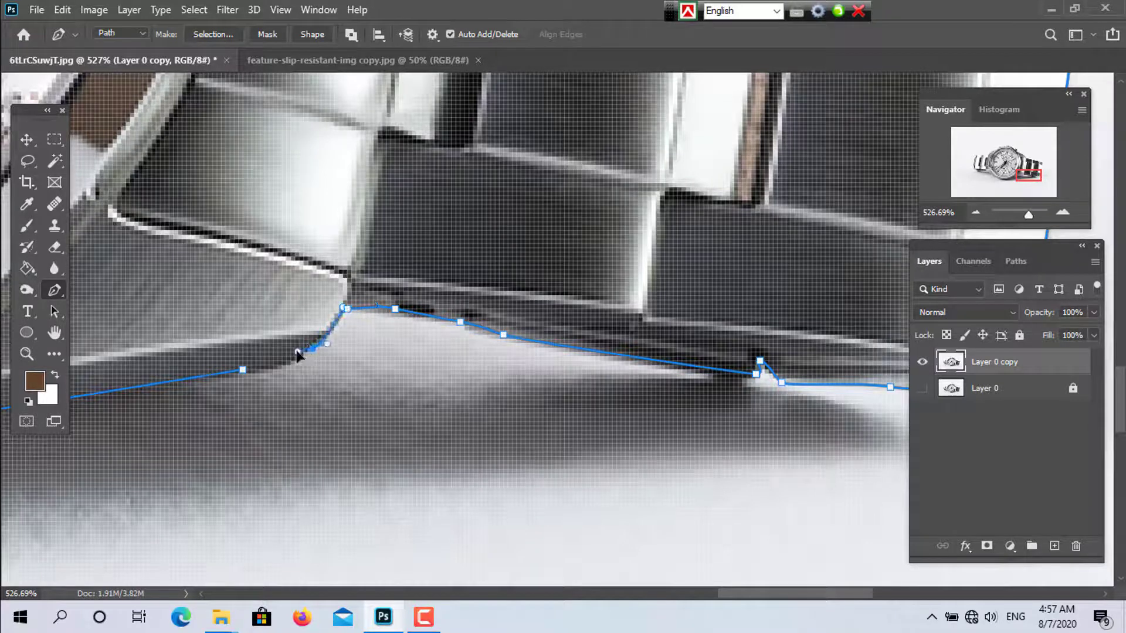
left_click(243, 370)
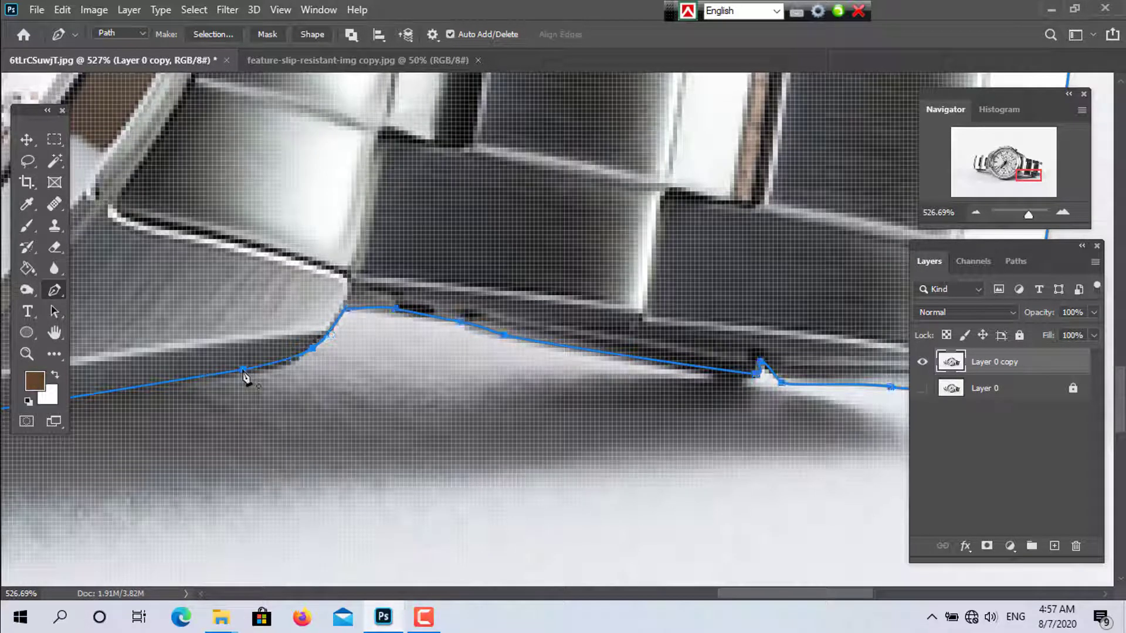
scroll(477, 370, "down", 5)
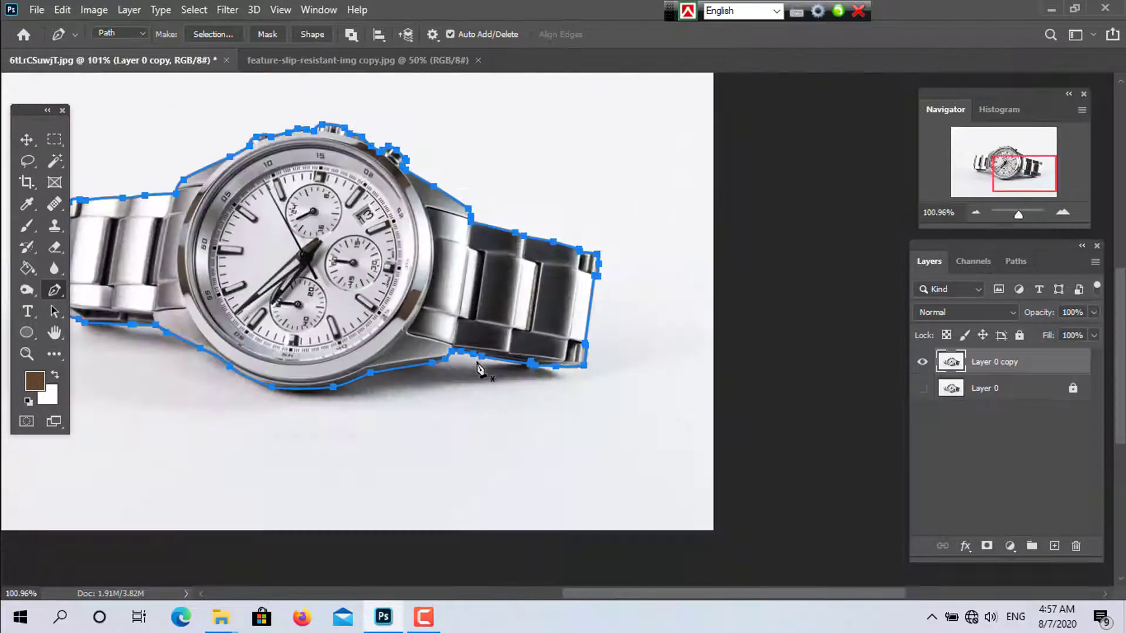
scroll(477, 369, "down", 3)
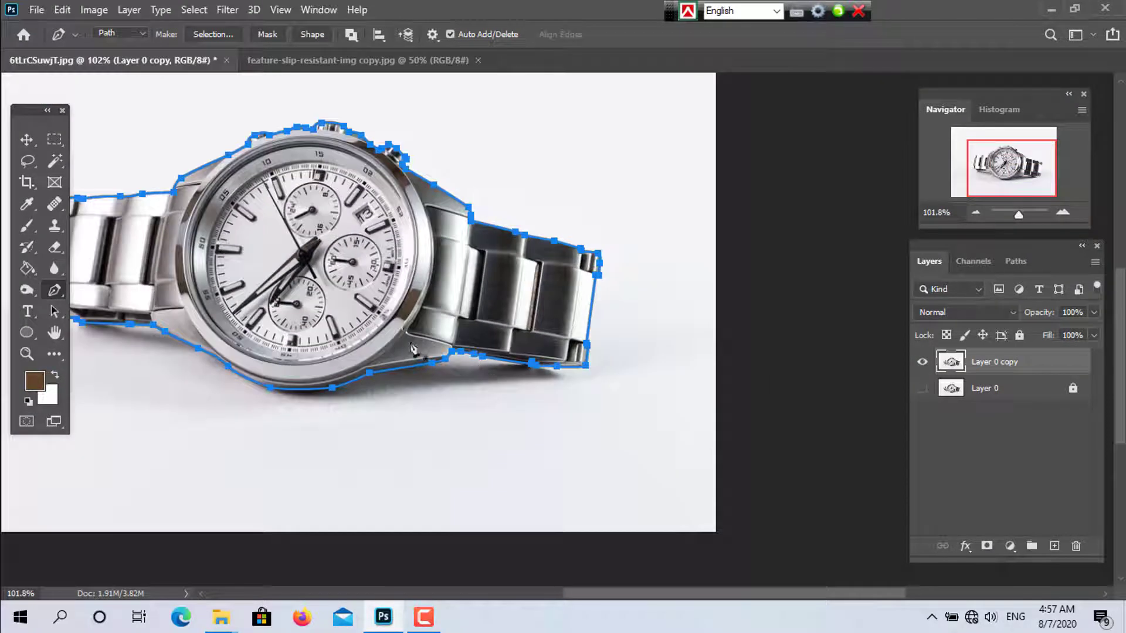
left_click_drag(551, 352, 627, 352)
scroll(563, 375, "up", 3)
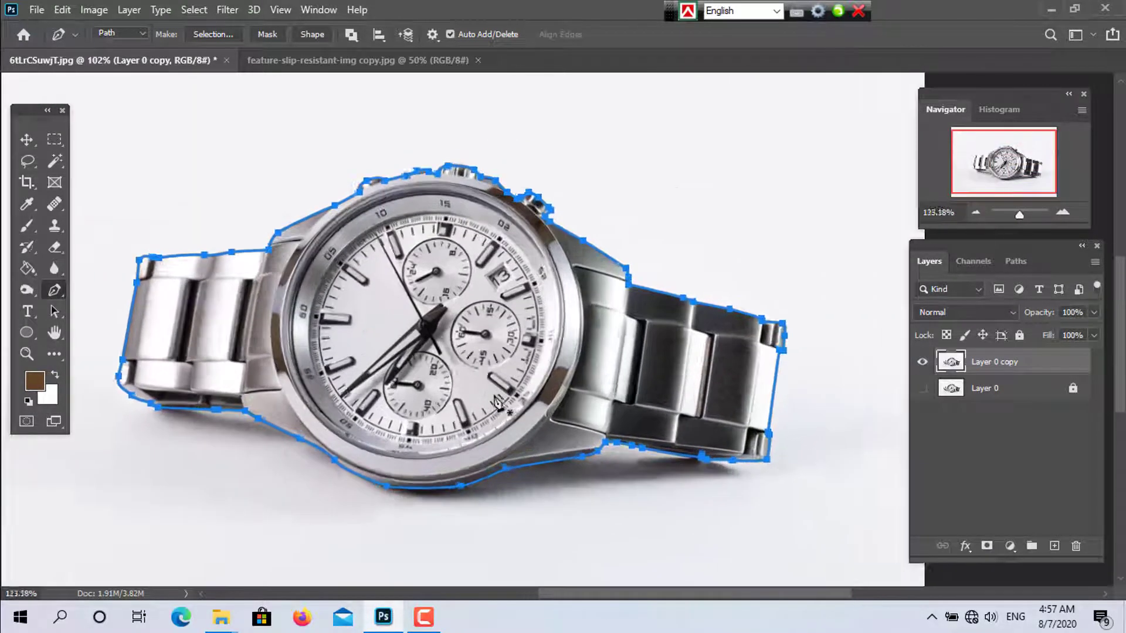
Step: Save the work path under the name "Watch"
left_click(1016, 262)
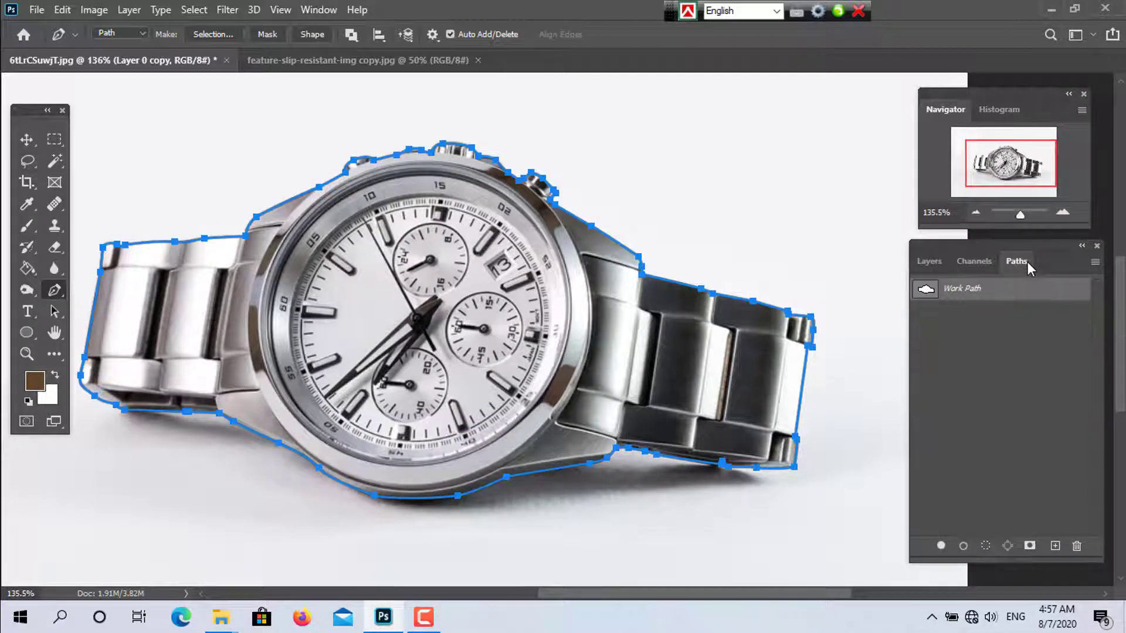
double_click(976, 295)
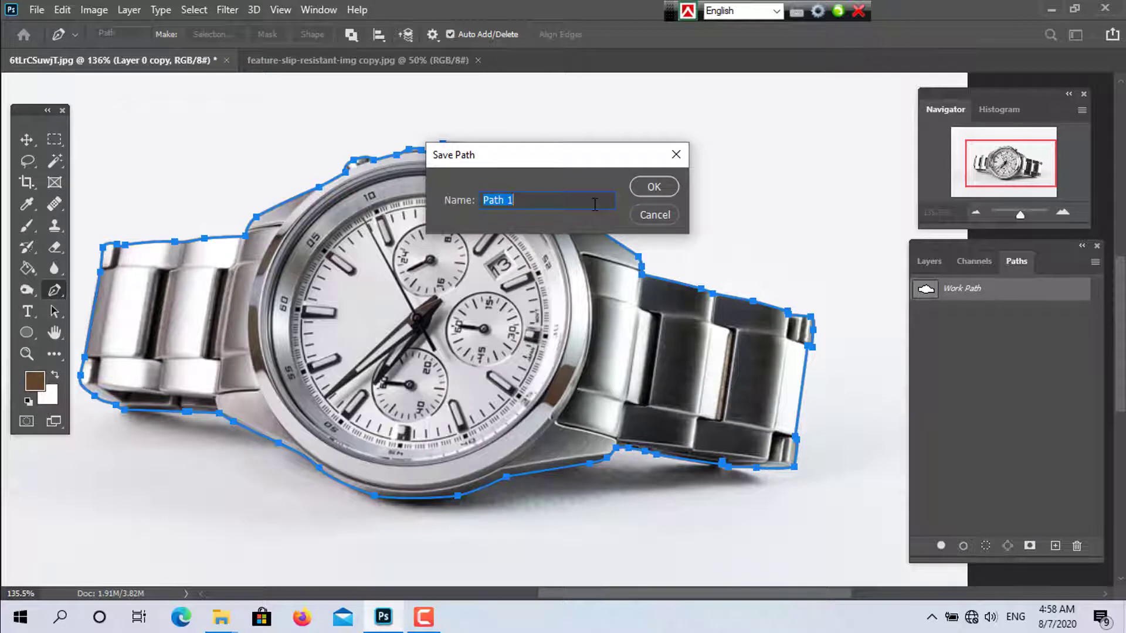
type("Watc")
left_click(667, 190)
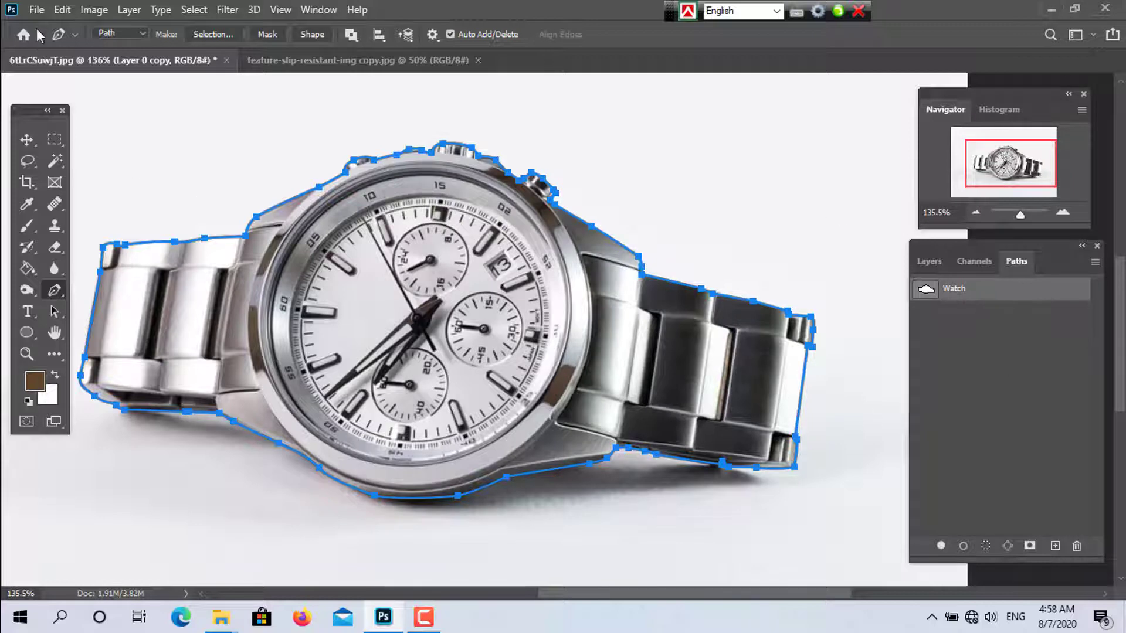
Step: Save a copy on the computer as the JPEG "watch path.jpg" at Maximum quality 12 with Progressive format
left_click(36, 9)
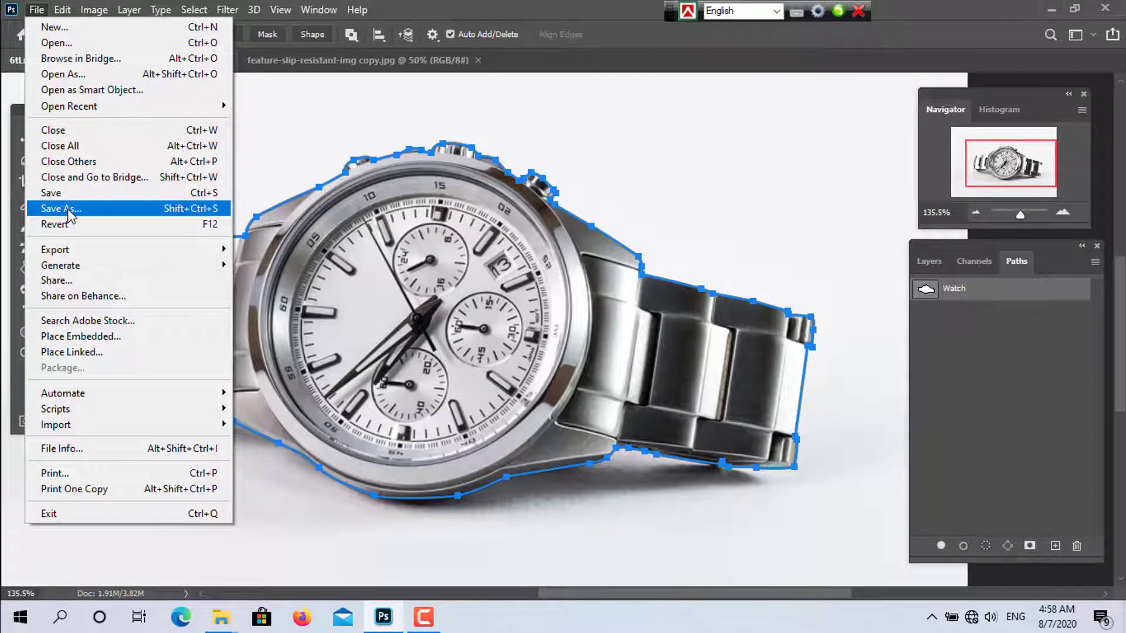
left_click(68, 208)
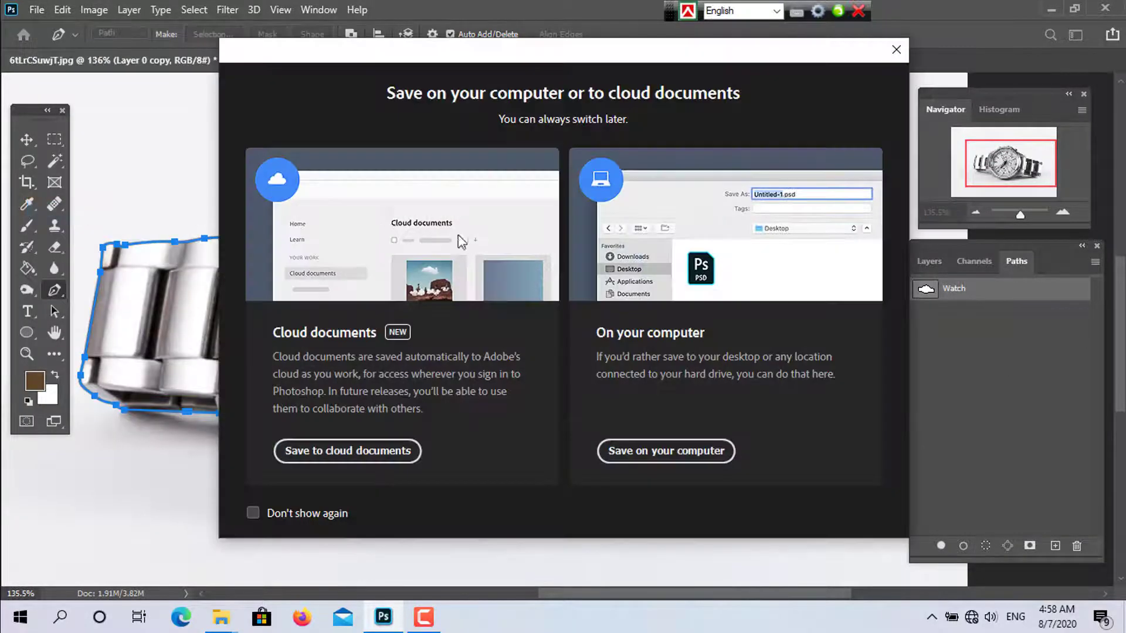
left_click(710, 452)
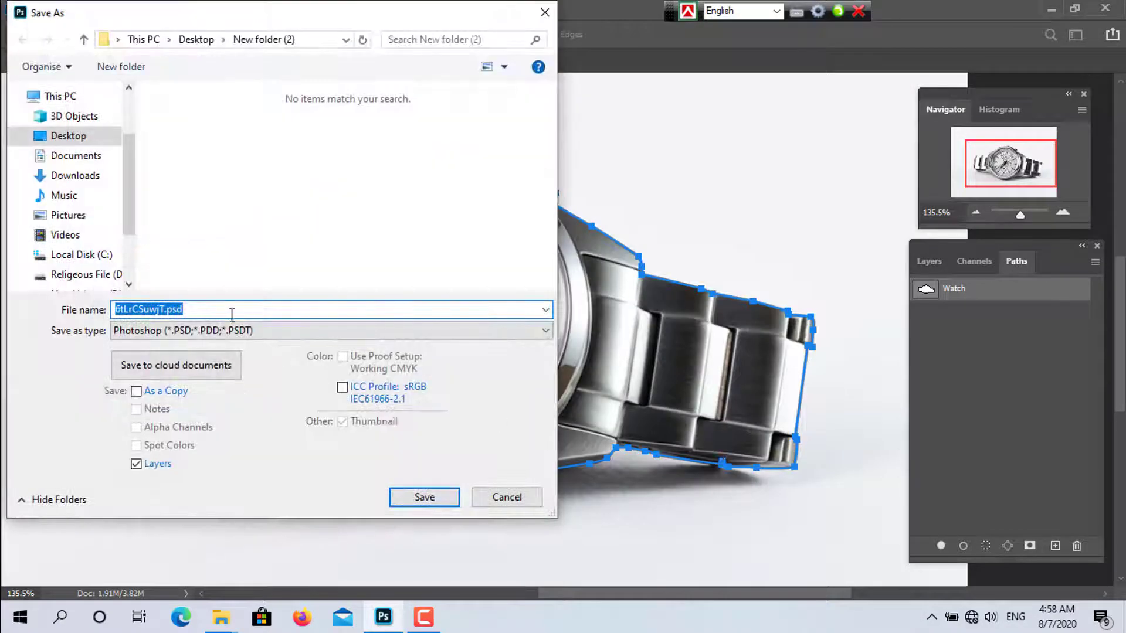
type("G")
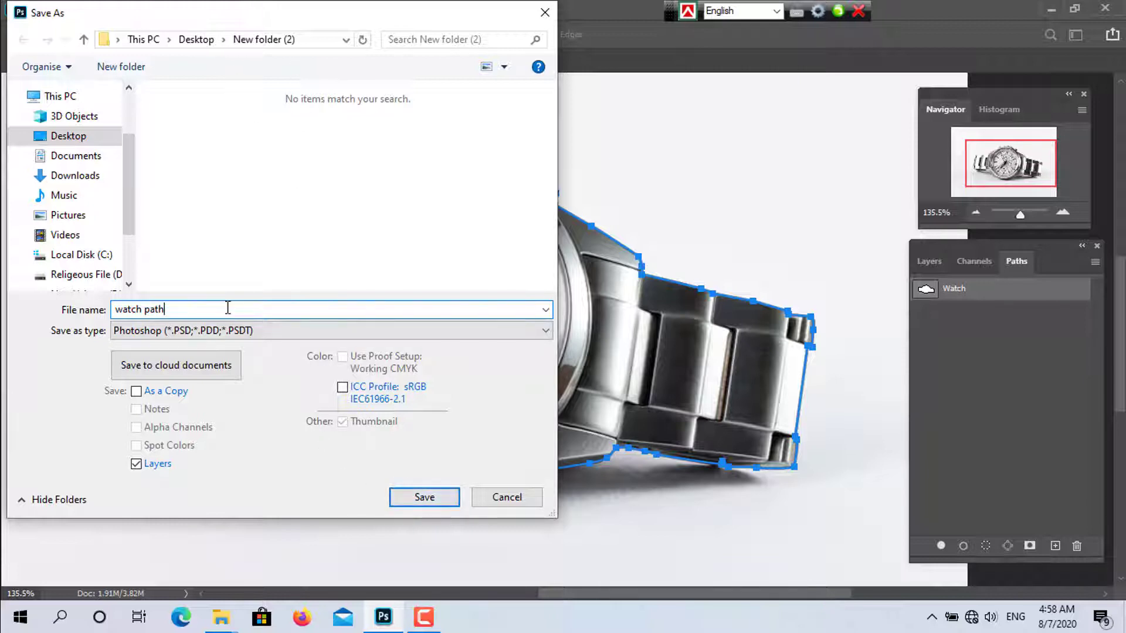
left_click(306, 331)
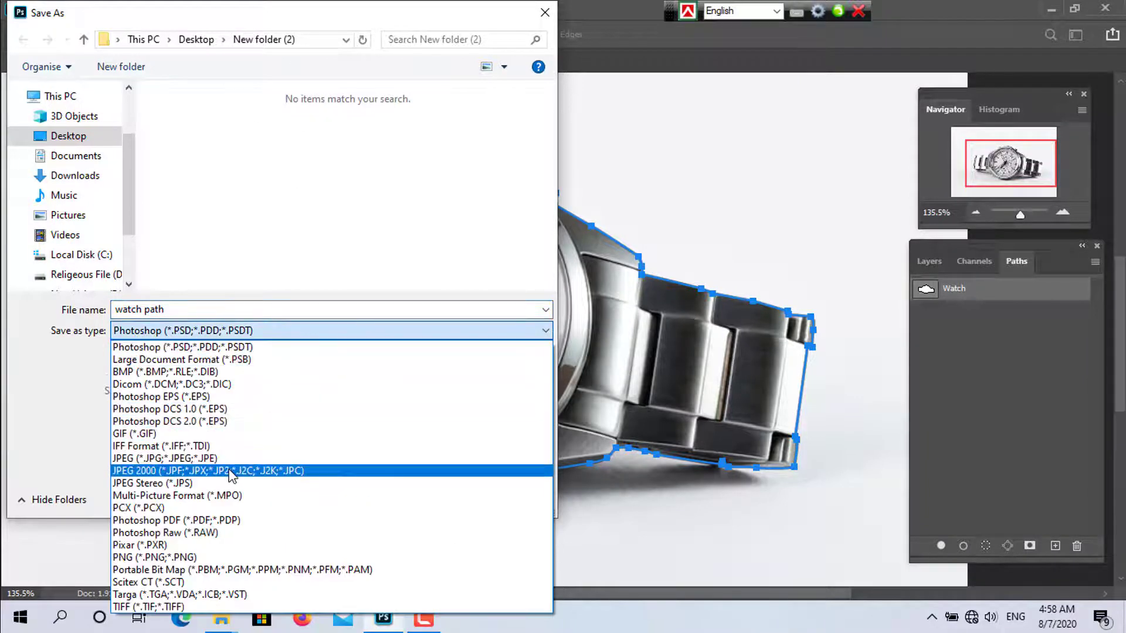
left_click(230, 459)
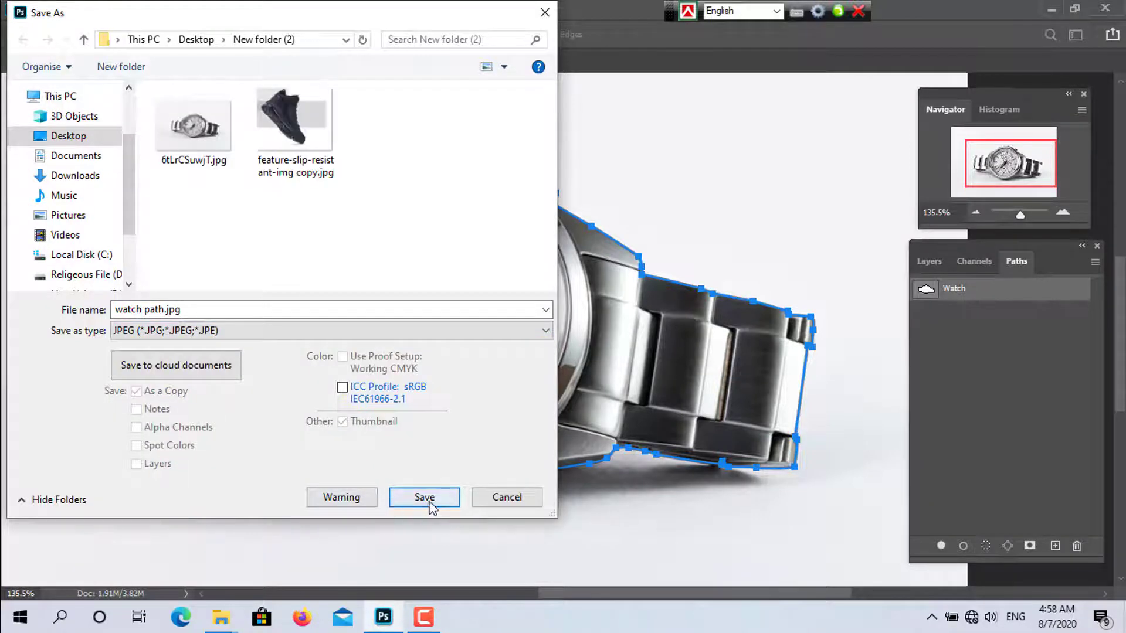
left_click(433, 498)
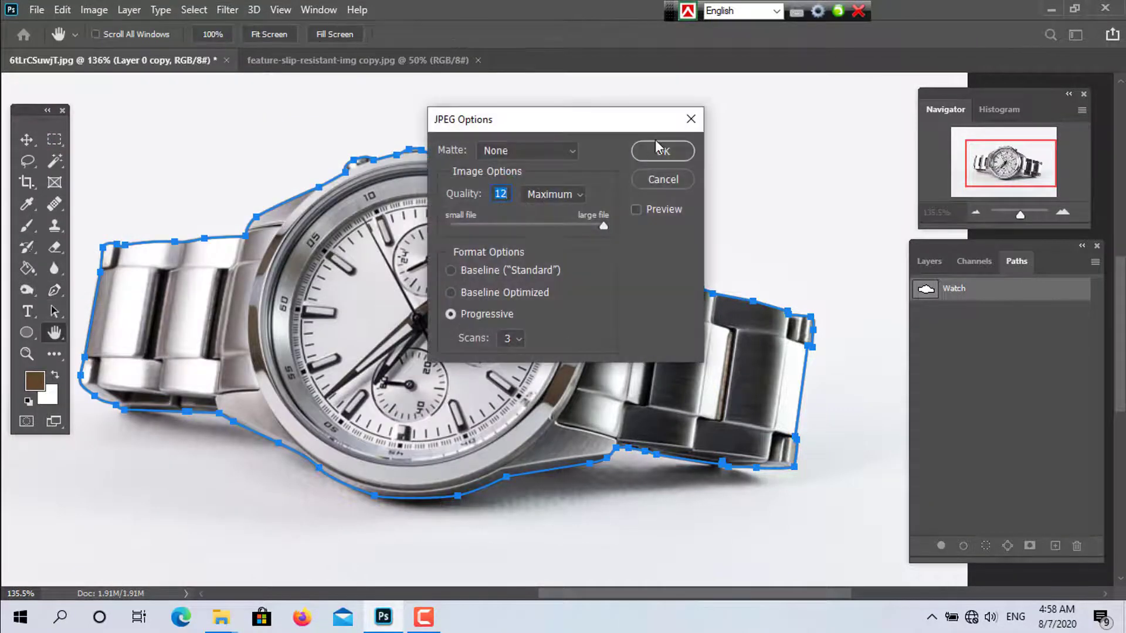
left_click(659, 151)
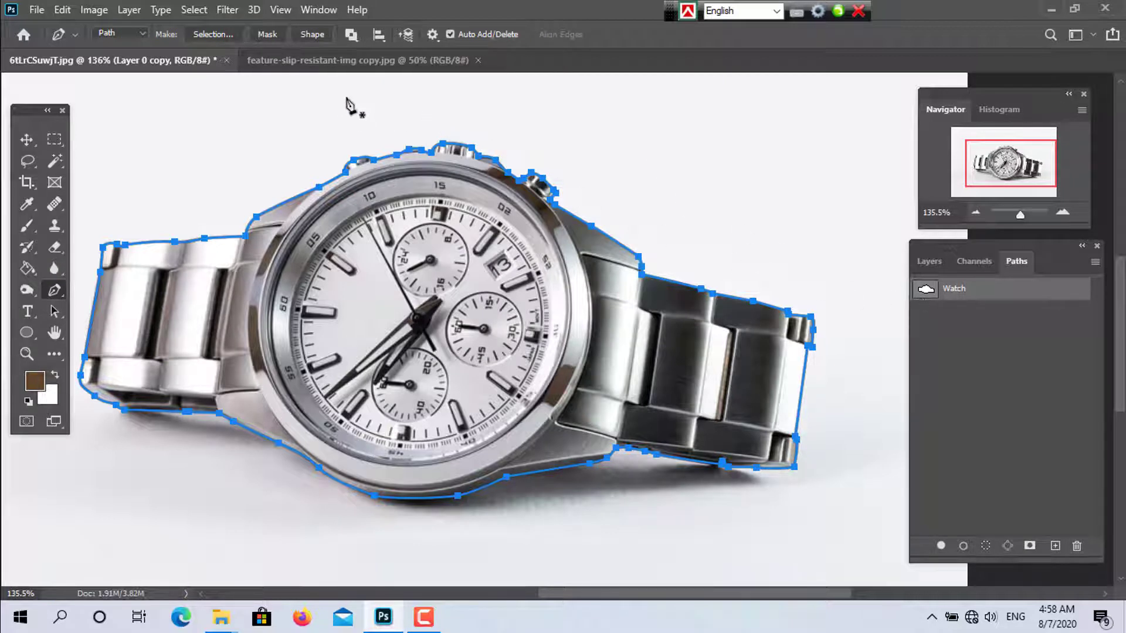
Step: Load the Watch path as a selection on Layer 0 copy
left_click(925, 292, "ctrl")
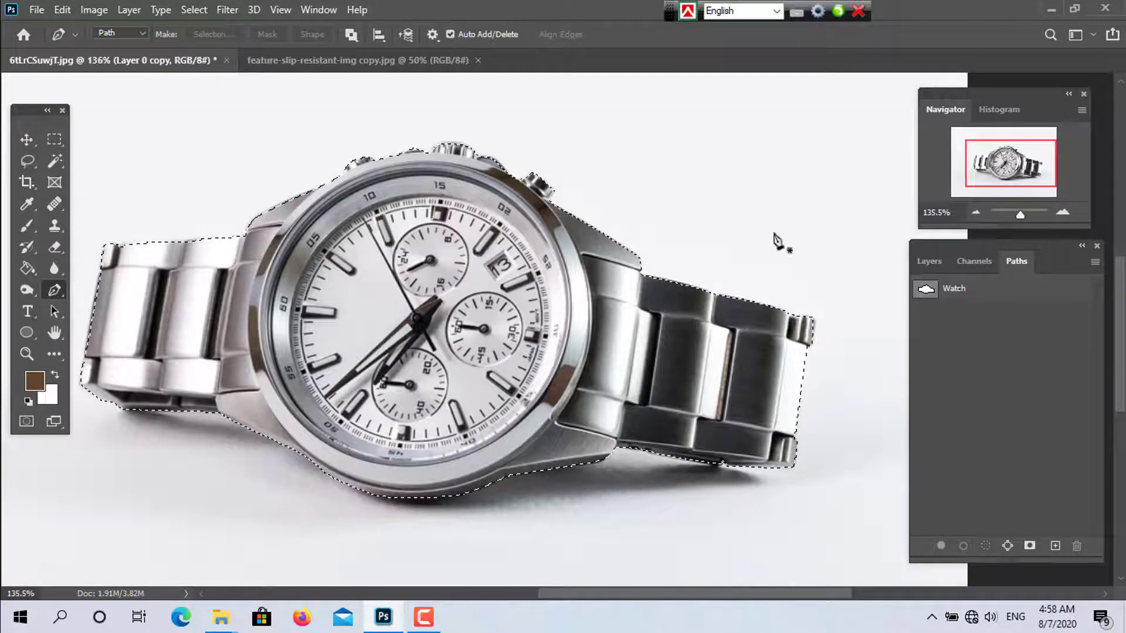
left_click(947, 281)
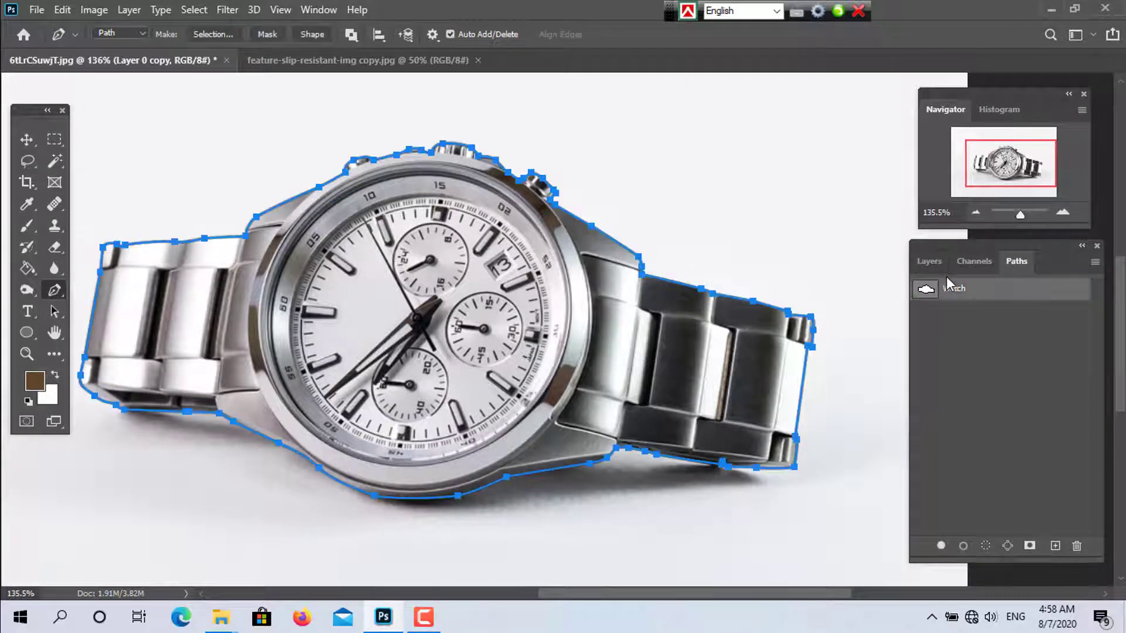
left_click(929, 261)
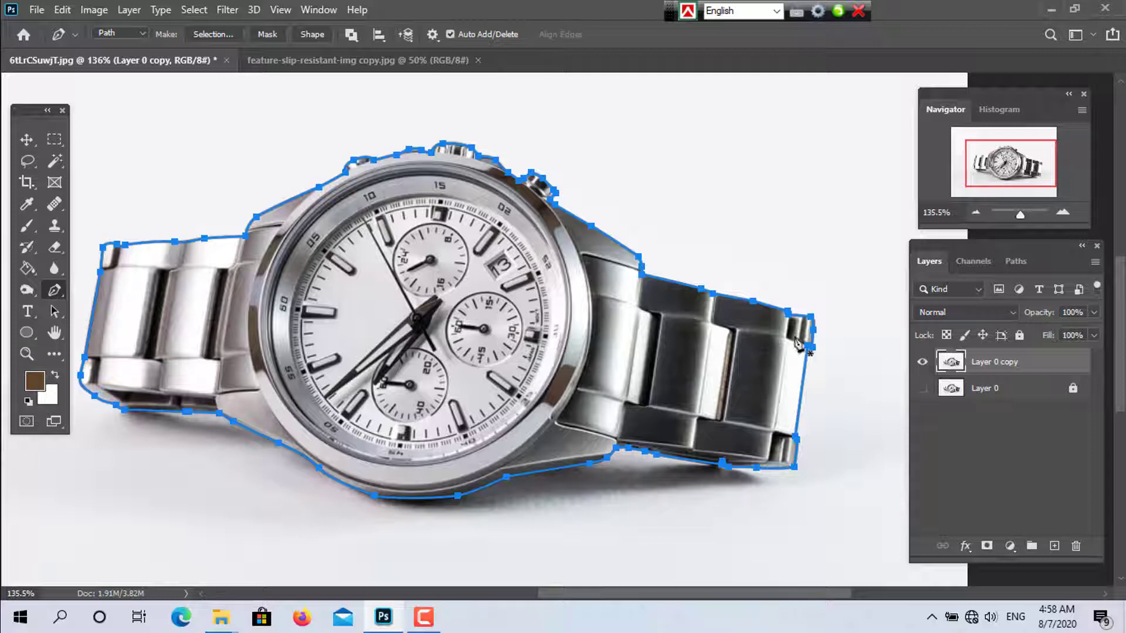
key("ctrl+Return")
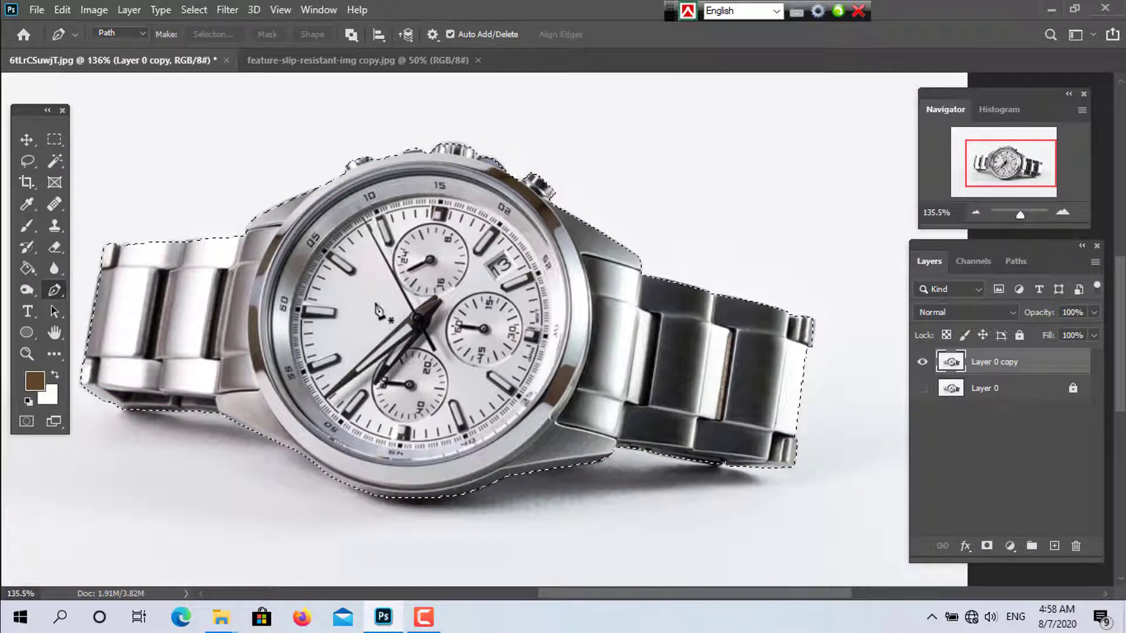
scroll(378, 311, "up", 2)
scroll(378, 311, "down", 3)
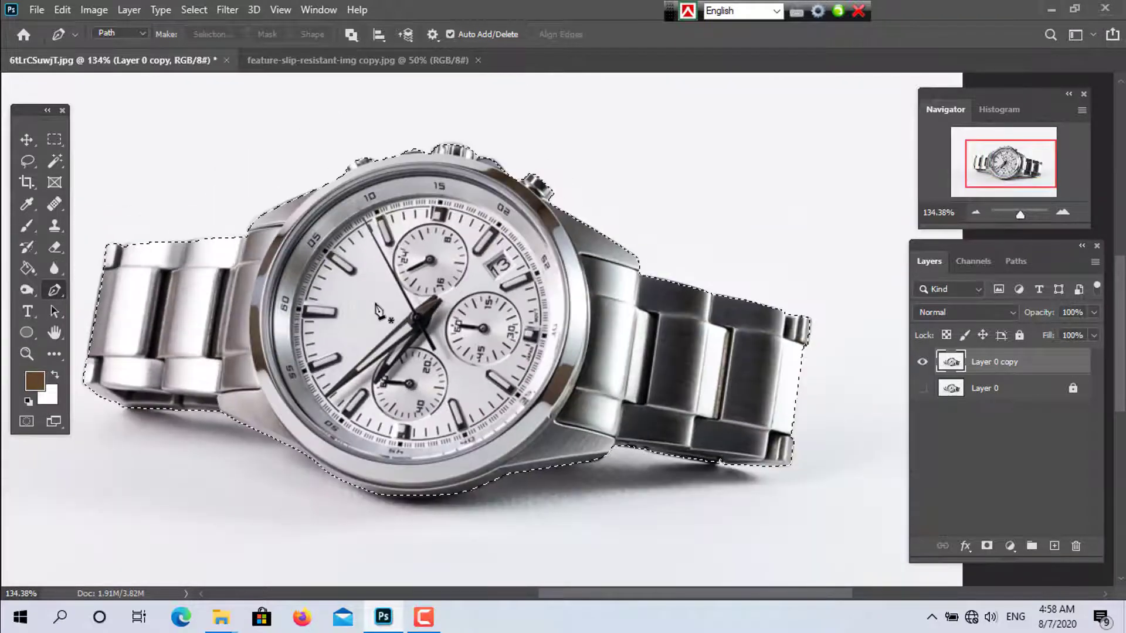
Step: Try deleting the selected watch from Layer 0 copy and undo the deletion
key("Delete")
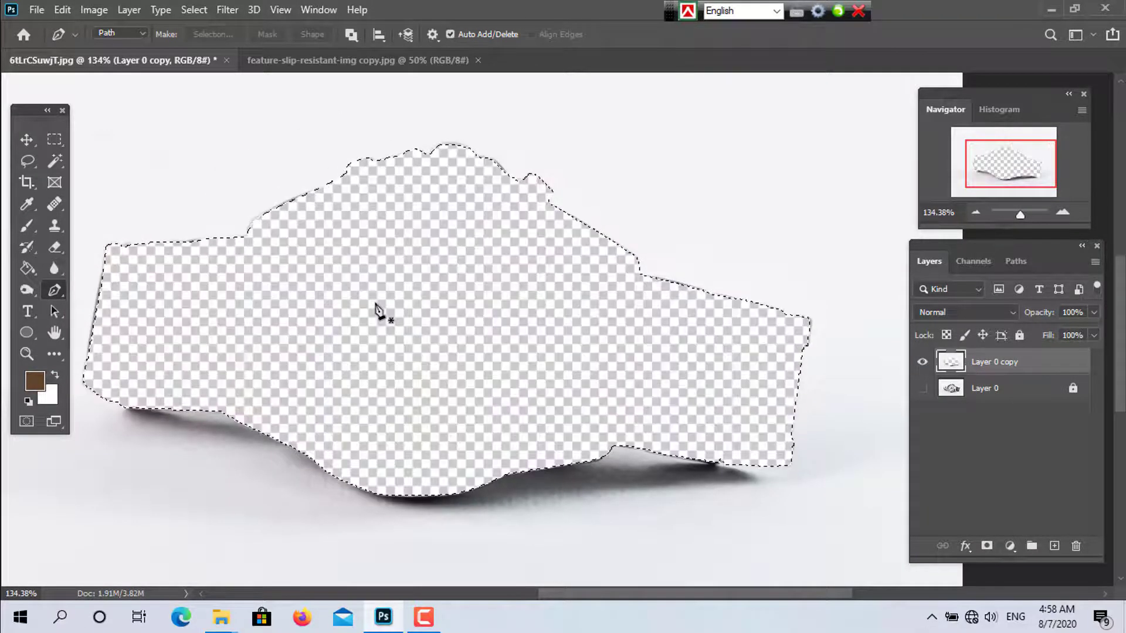
key("ctrl+z")
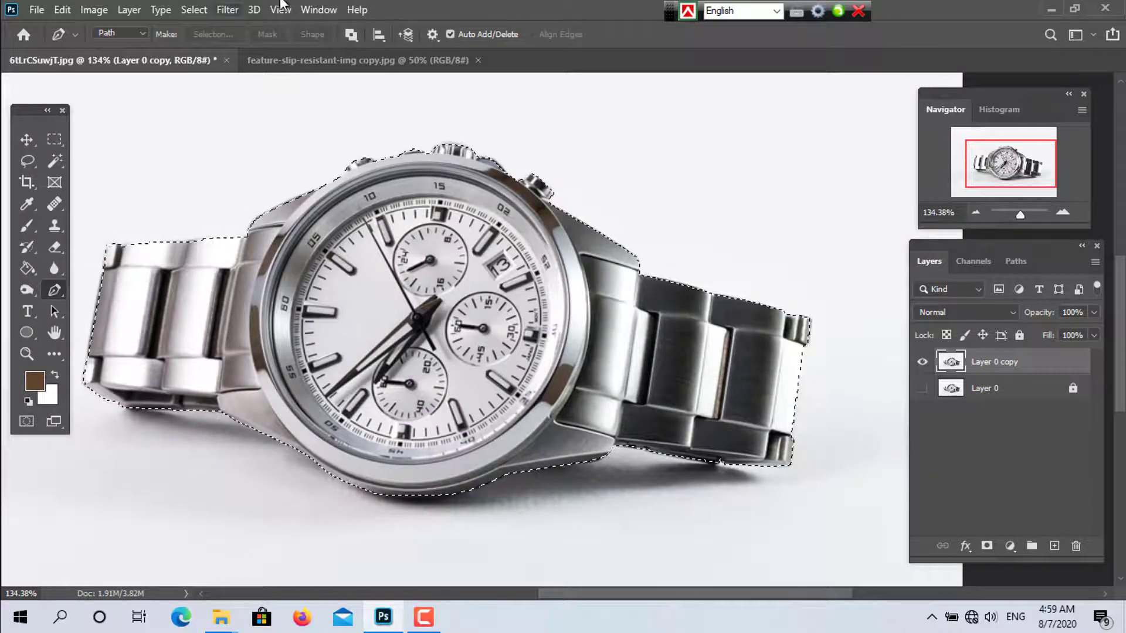
Step: Invert the selection to the background, delete the background from Layer 0 copy, and deselect
left_click(199, 8)
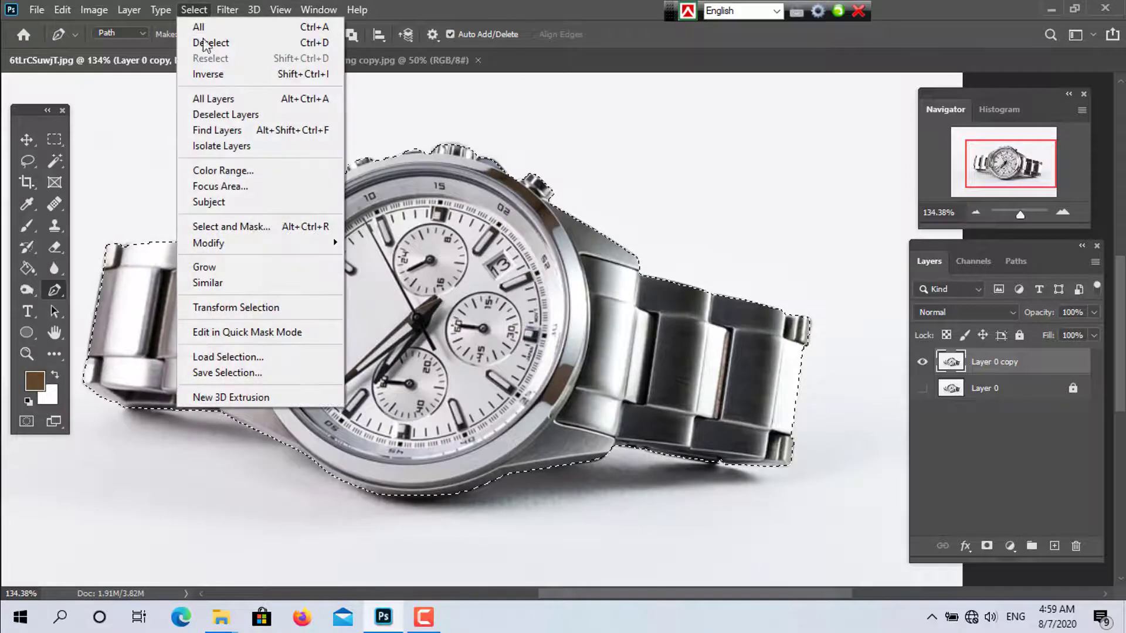
left_click(226, 75)
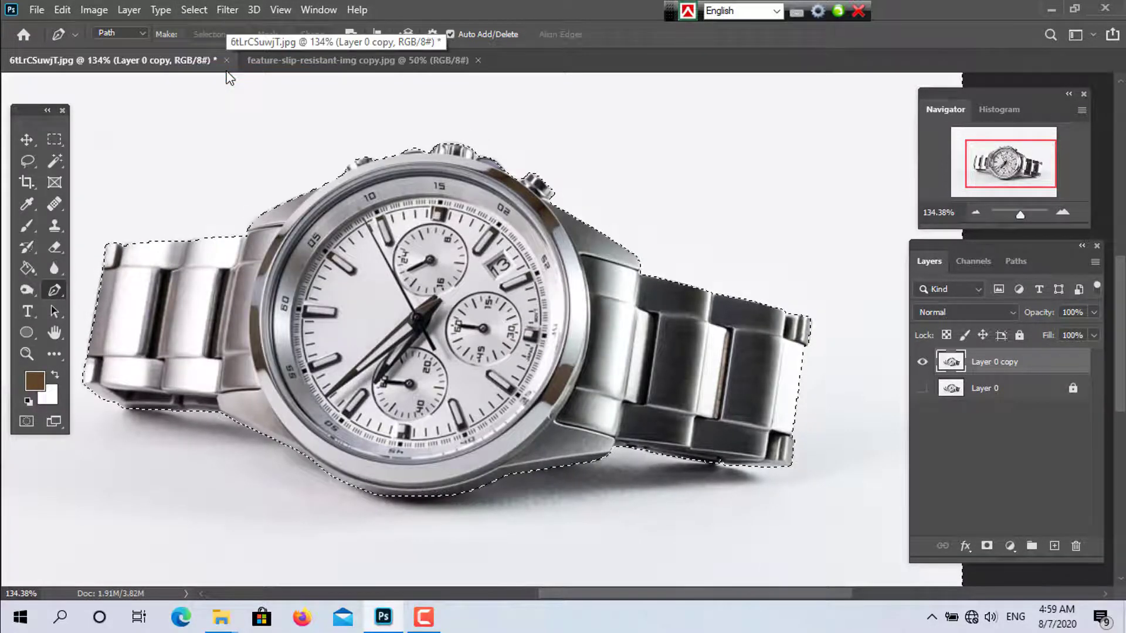
key("Delete")
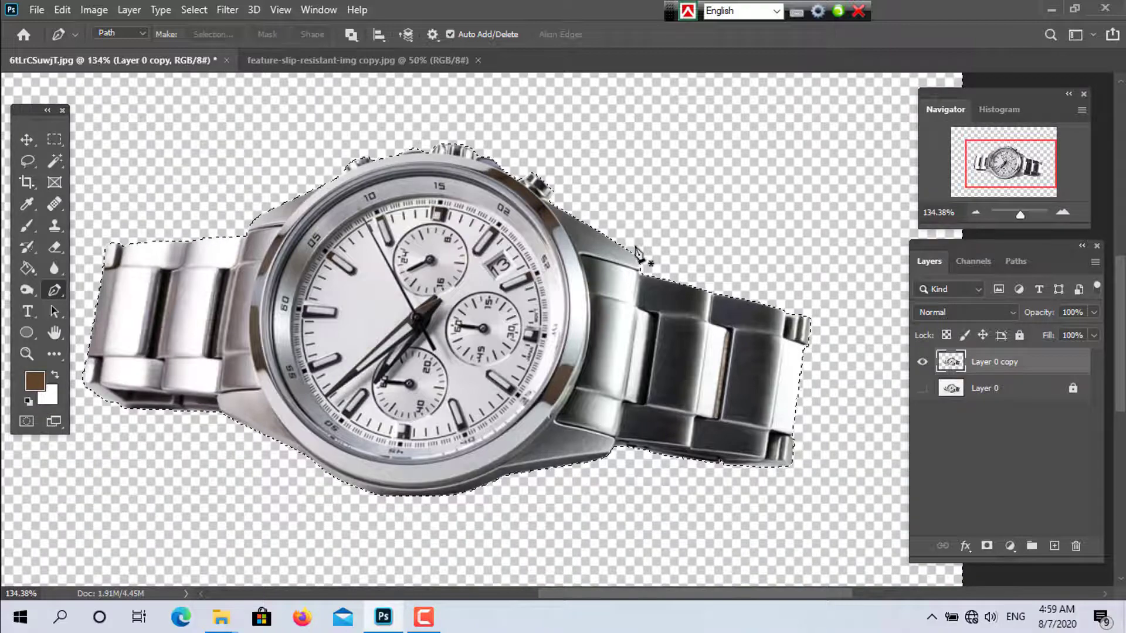
scroll(615, 234, "down", 5)
scroll(616, 218, "up", 5)
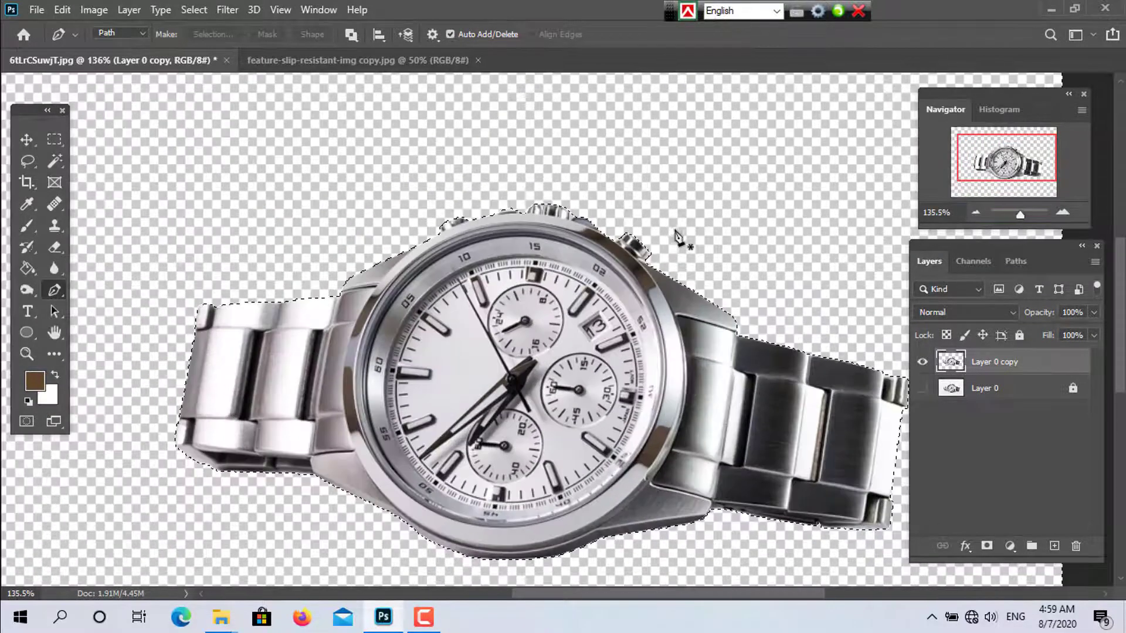
key("ctrl+d")
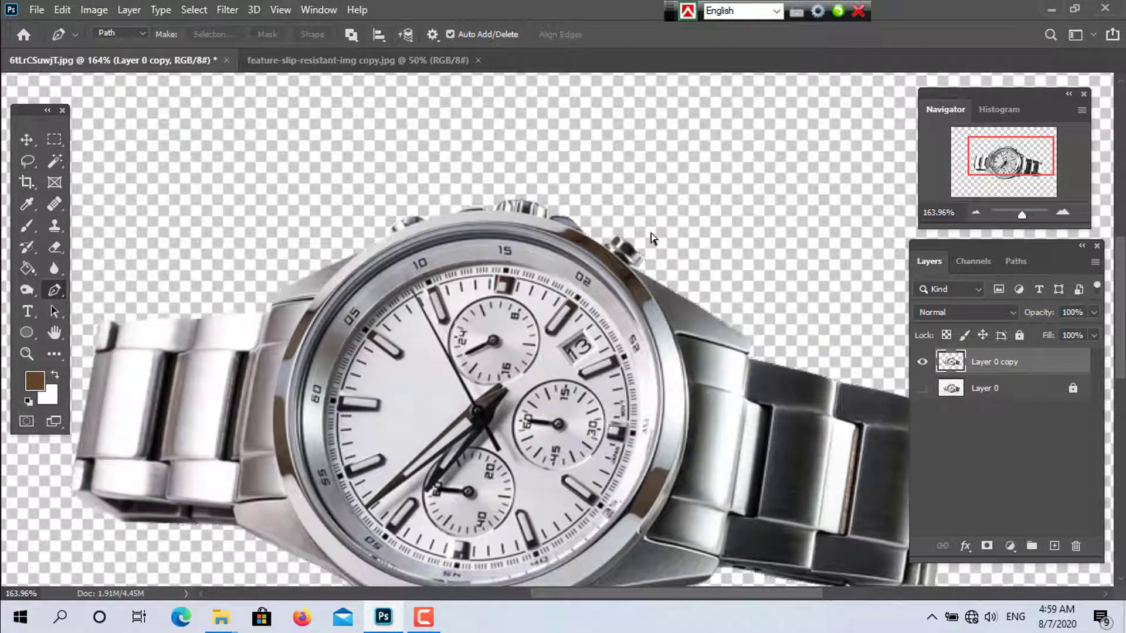
Step: Undo the deselection and background deletion, and invert the selection back to the watch
key("ctrl+z")
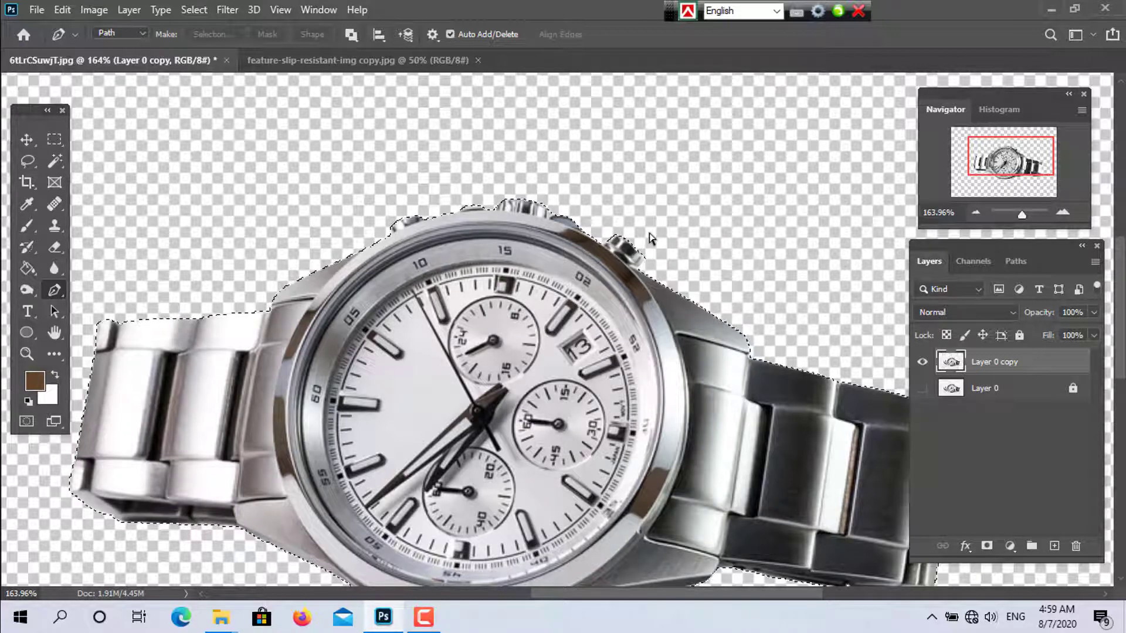
key("ctrl+z")
key("ctrl+0")
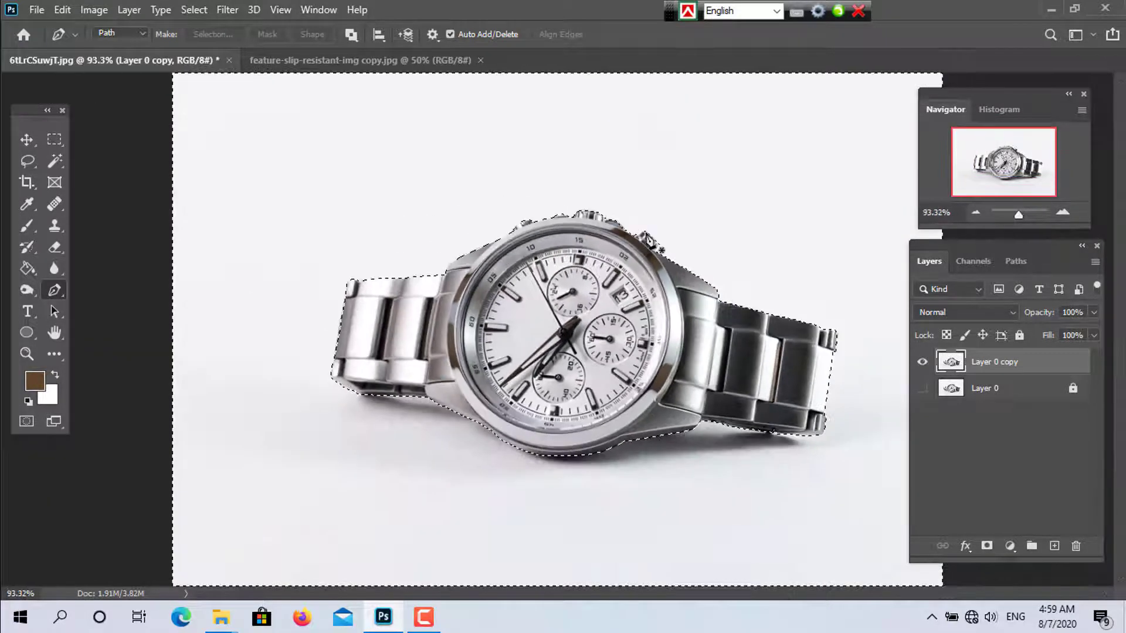
left_click(194, 10)
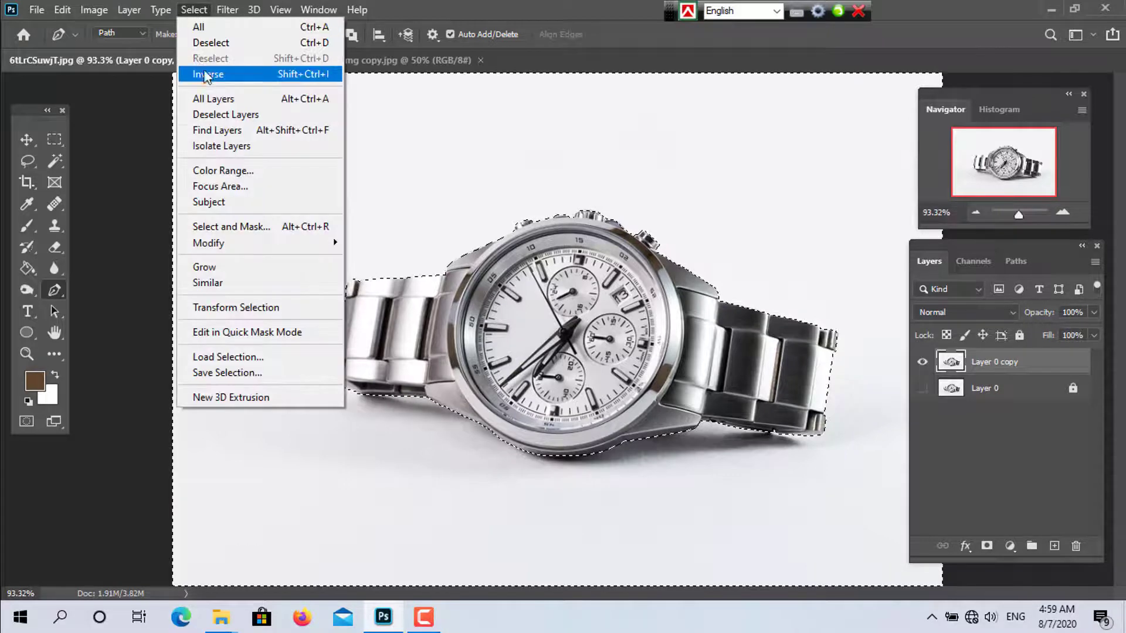
left_click(212, 80)
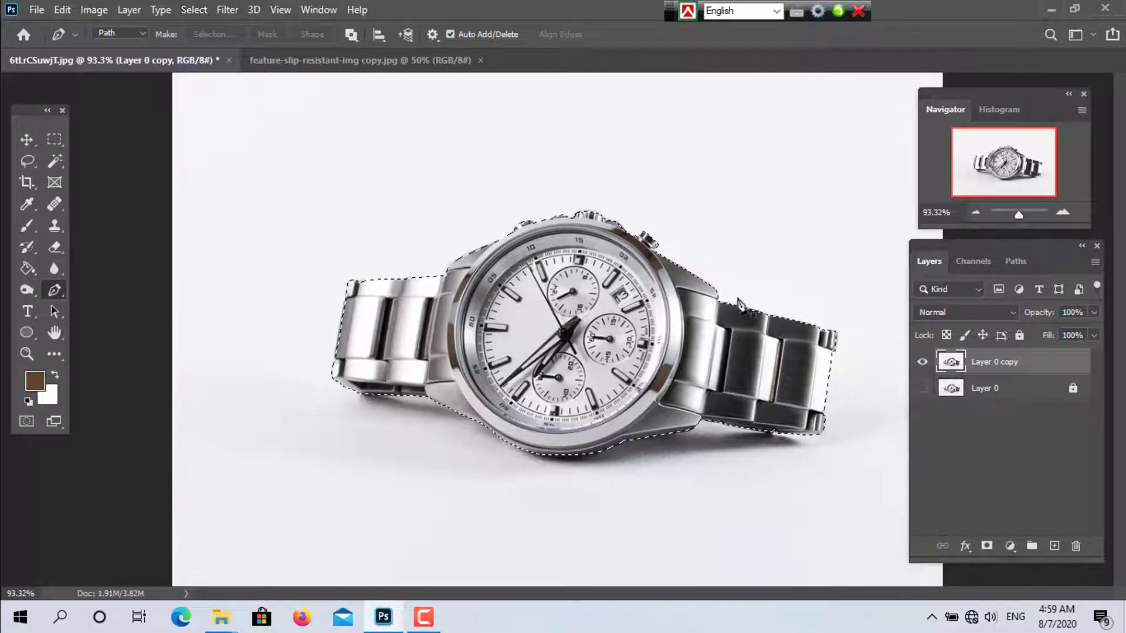
Step: Copy the selected watch onto two new stacked layers, and hide Layer 0 copy with the lower new layer active
key("ctrl+j")
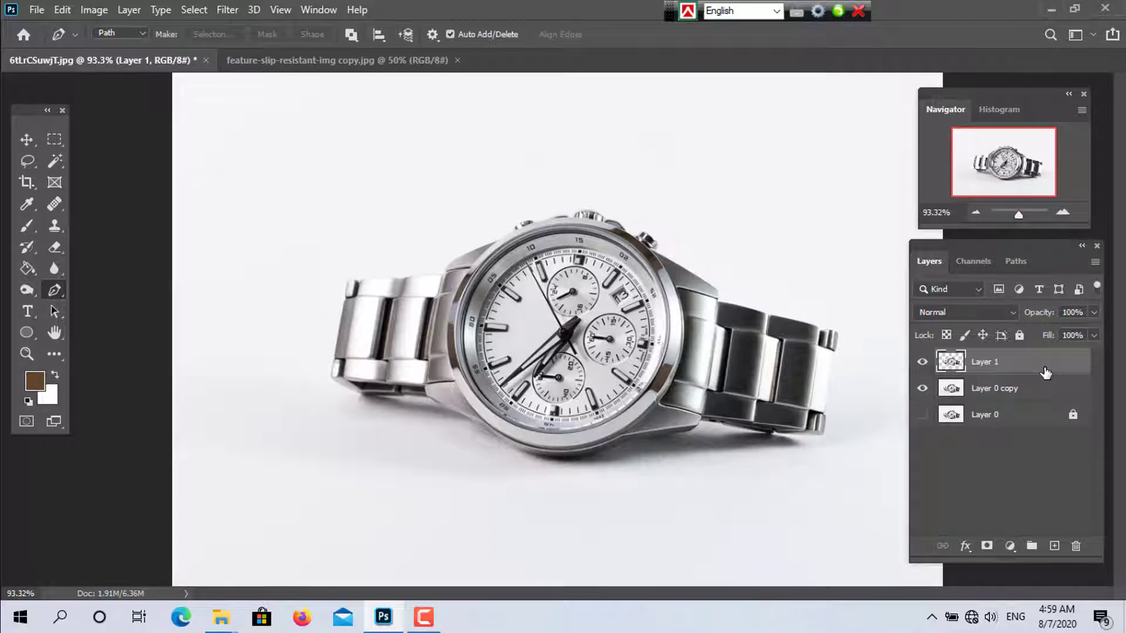
key("ctrl+j")
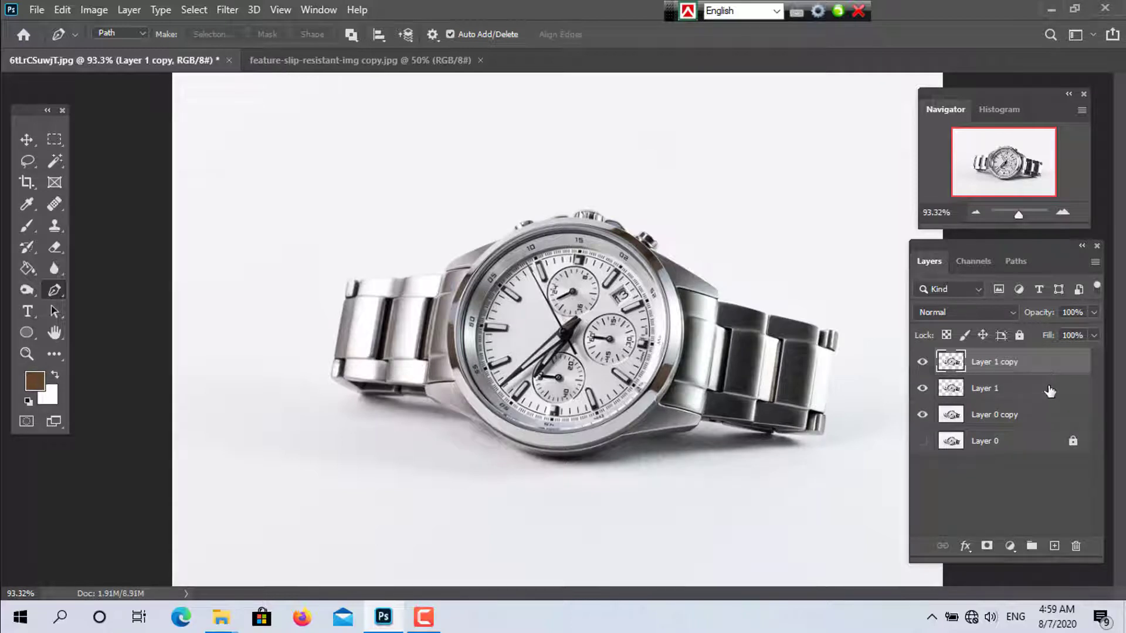
left_click(1043, 393)
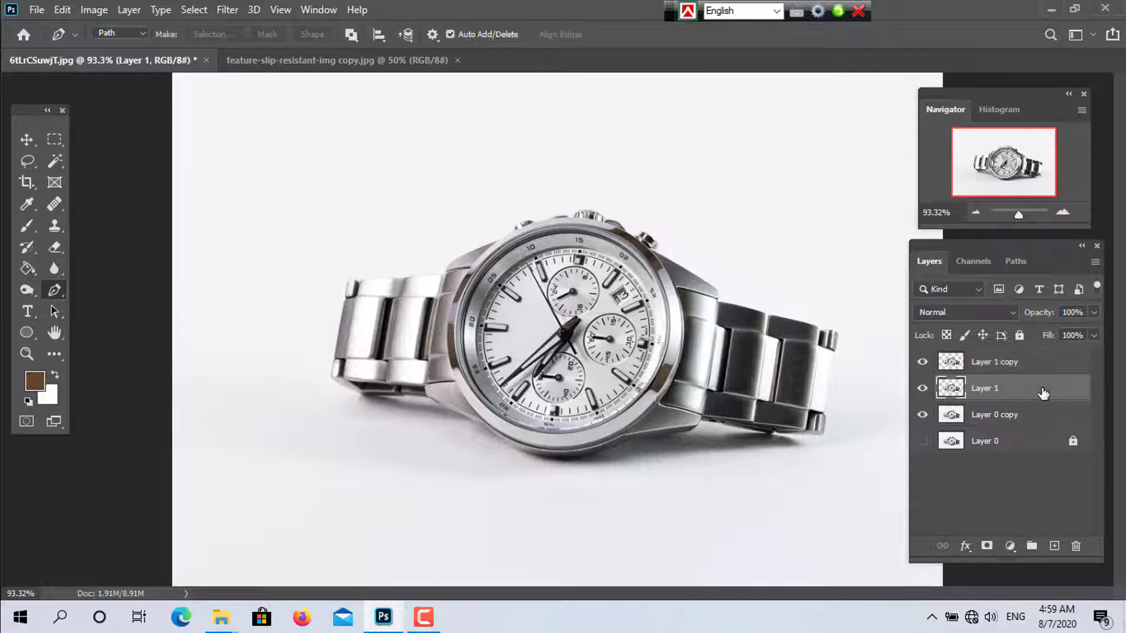
left_click(921, 419)
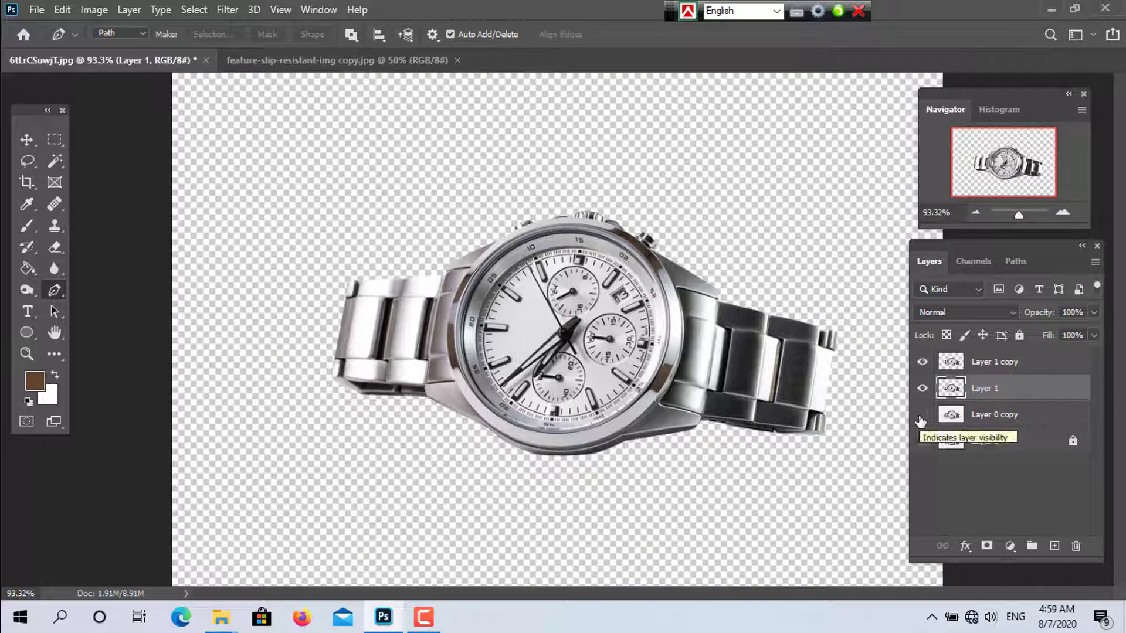
Step: Set the foreground color to blue #1a3cbd and fill Layer 1 with it as the backdrop behind the watch
left_click(35, 382)
left_click(37, 380)
left_click(244, 321)
left_click(198, 331)
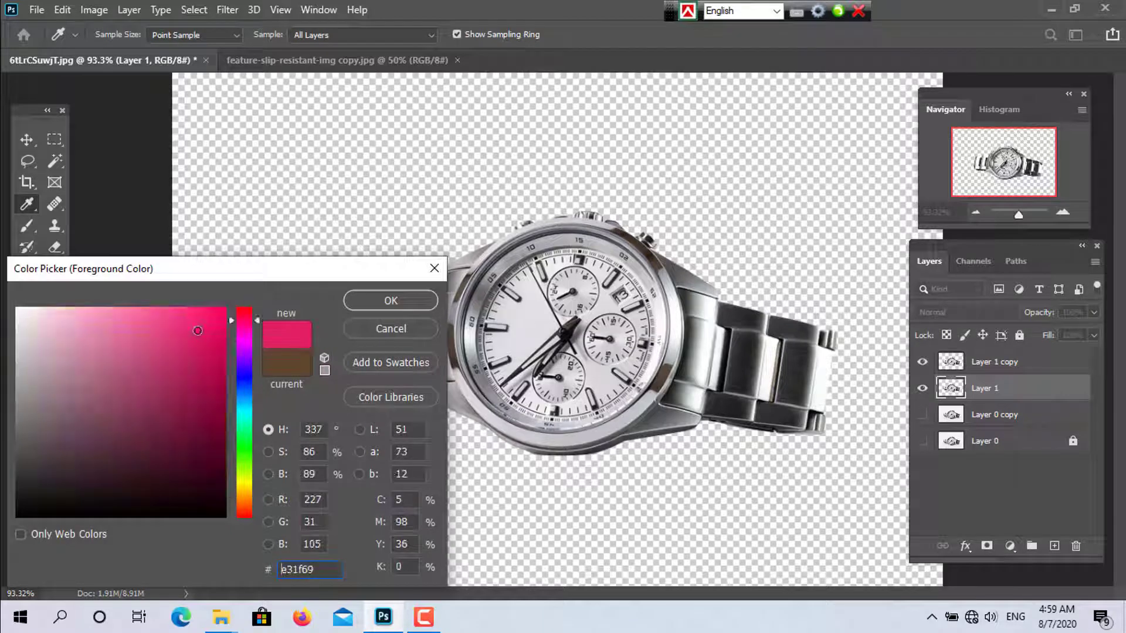
left_click(244, 384)
left_click(197, 362)
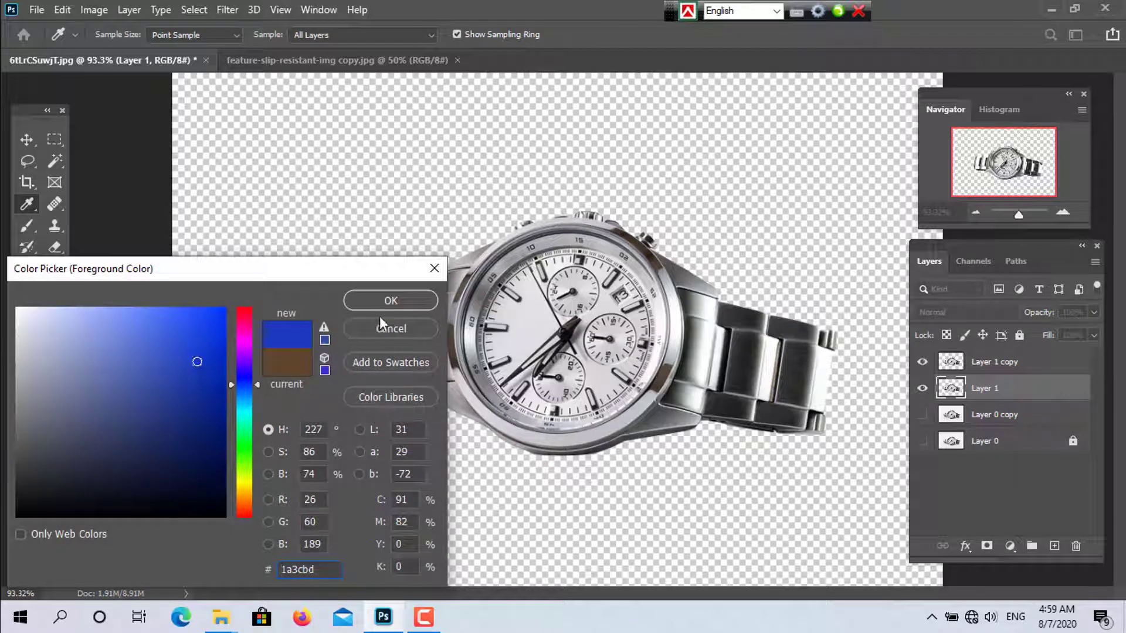
left_click(391, 301)
key("p")
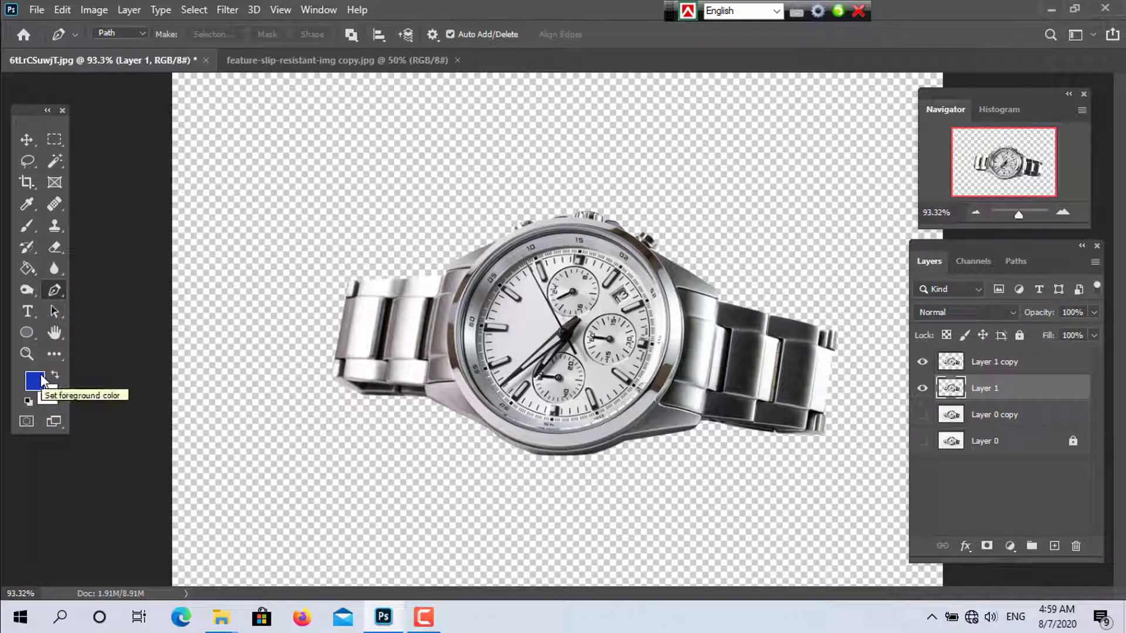
key("alt+BackSpace")
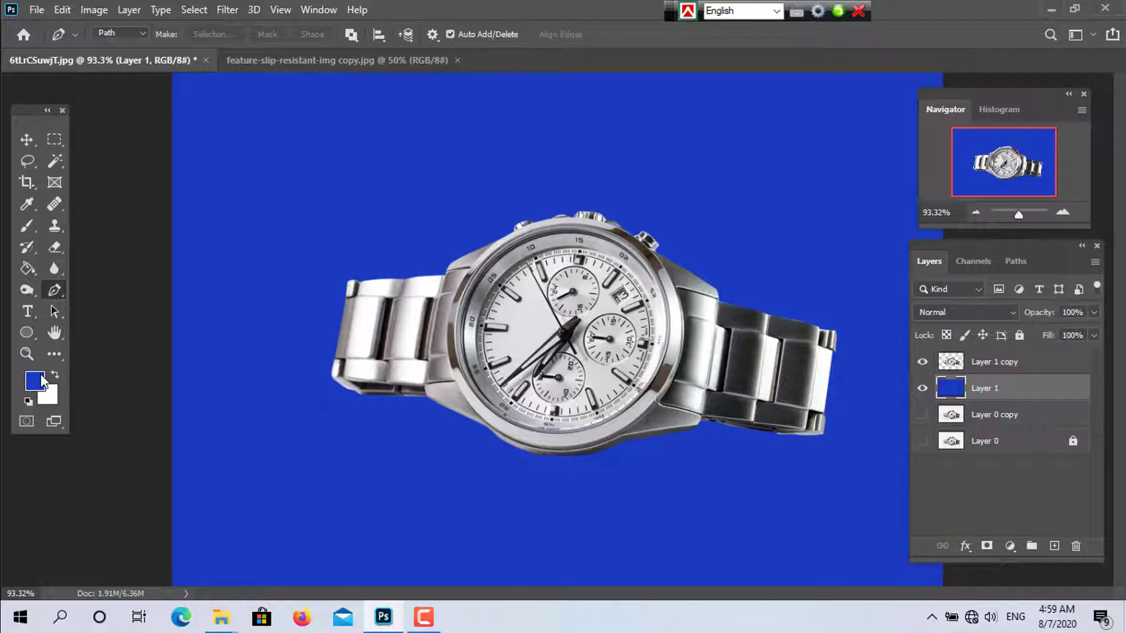
Step: Inspect the edges of the watch cutout against the blue backdrop
scroll(651, 470, "up", 5)
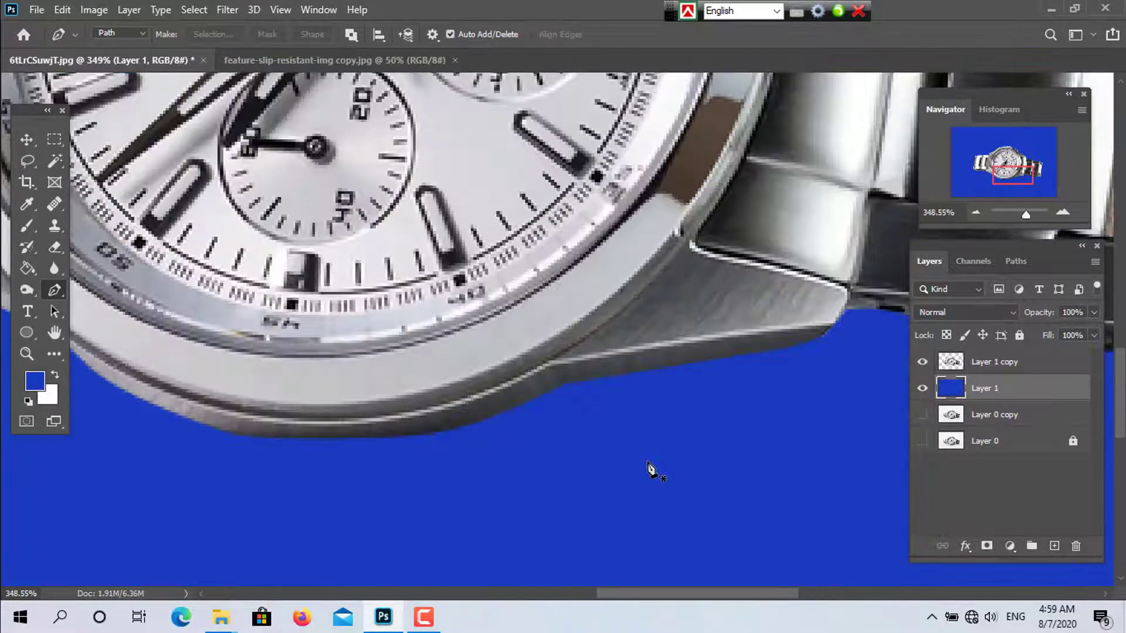
scroll(651, 470, "down", 3)
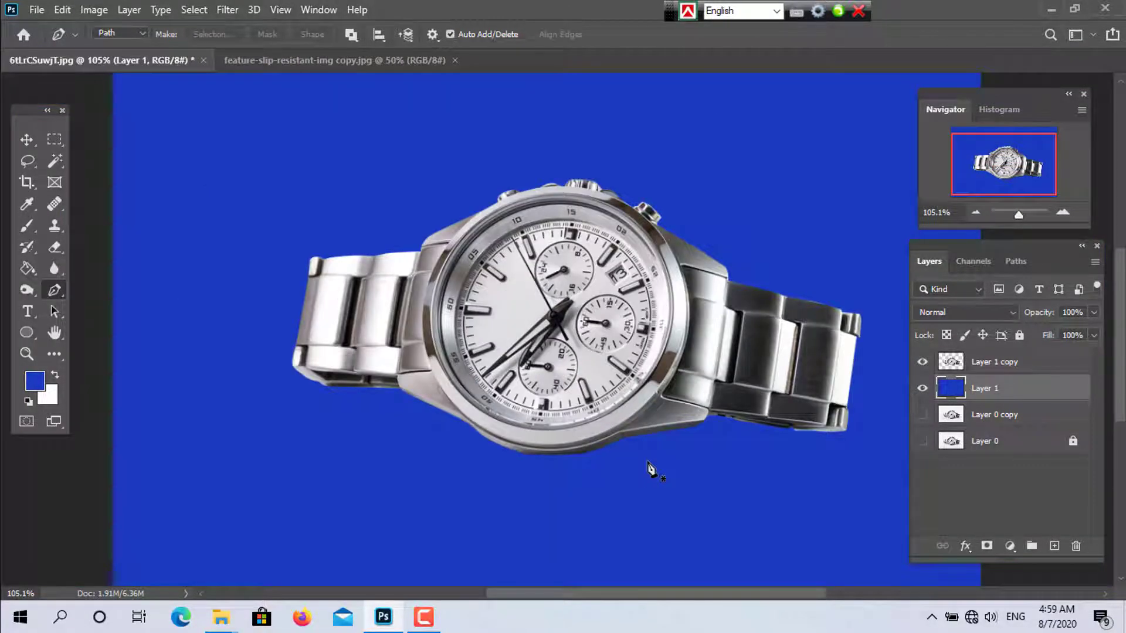
scroll(642, 460, "down", 2)
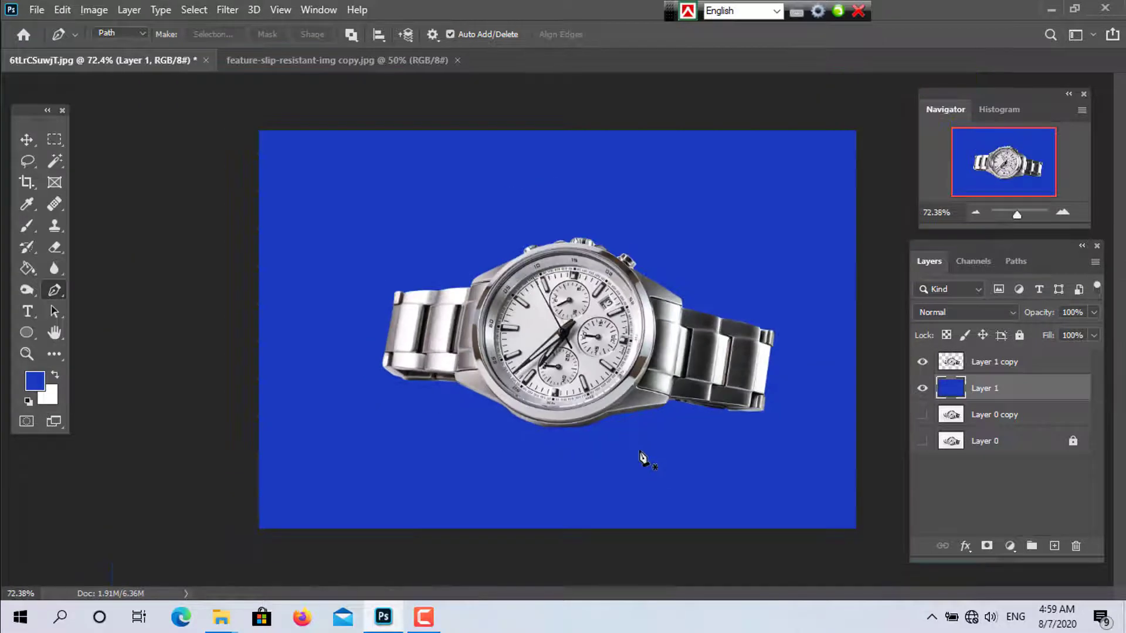
scroll(642, 459, "up", 2)
scroll(643, 458, "down", 2)
scroll(643, 458, "up", 1)
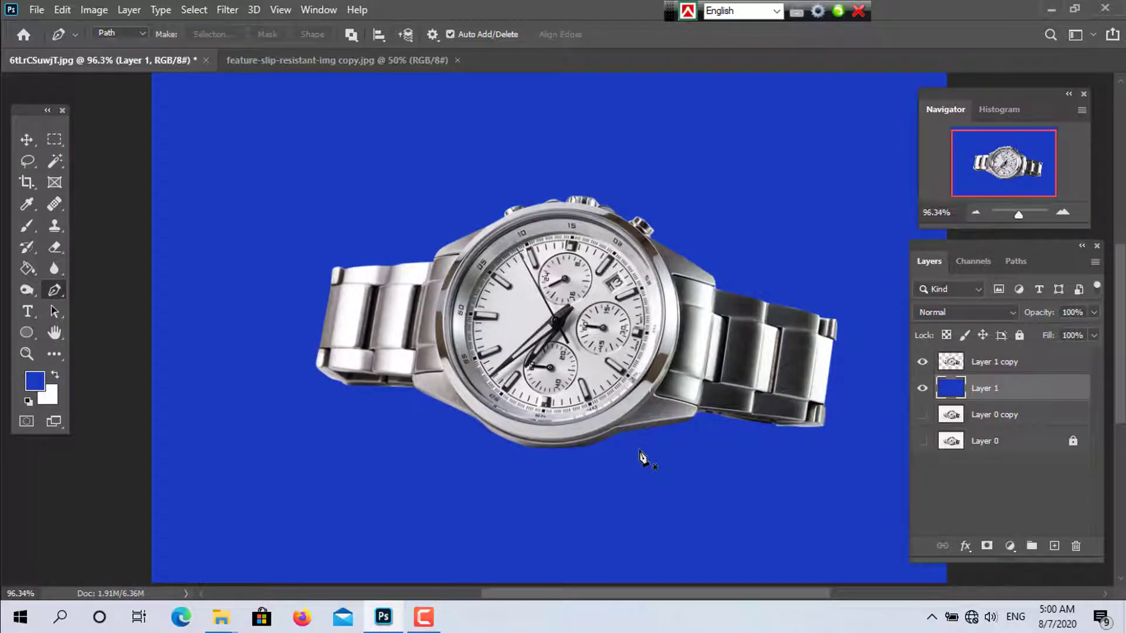
Step: Hide Layer 1 and add a Solid Color fill layer in muted grayish blue beneath the watch cutout
left_click(923, 389)
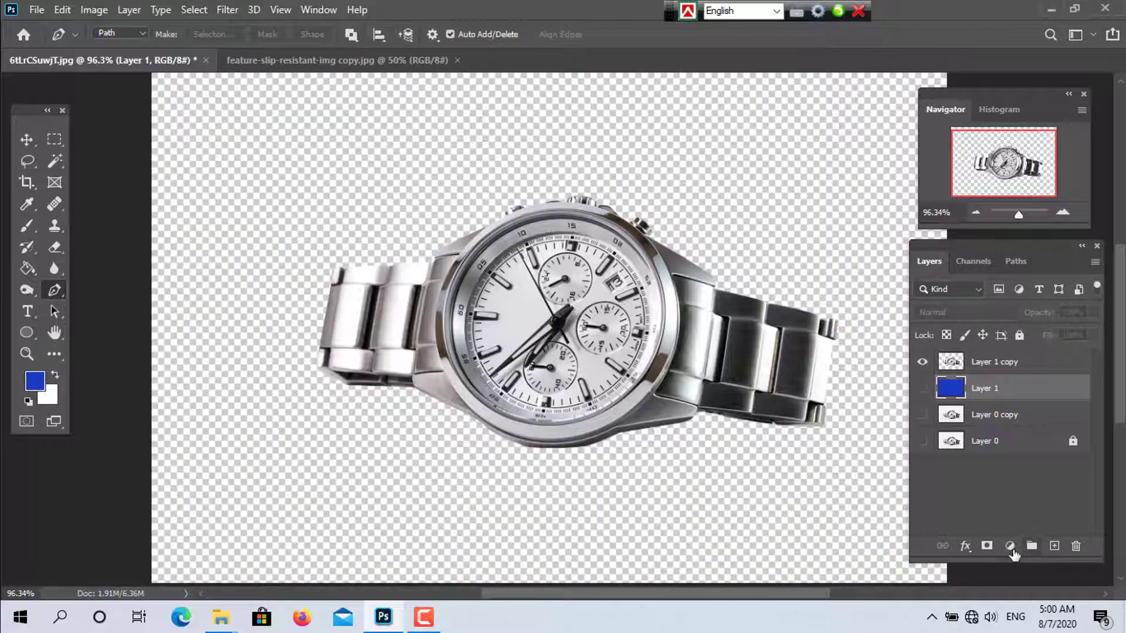
left_click(1010, 546)
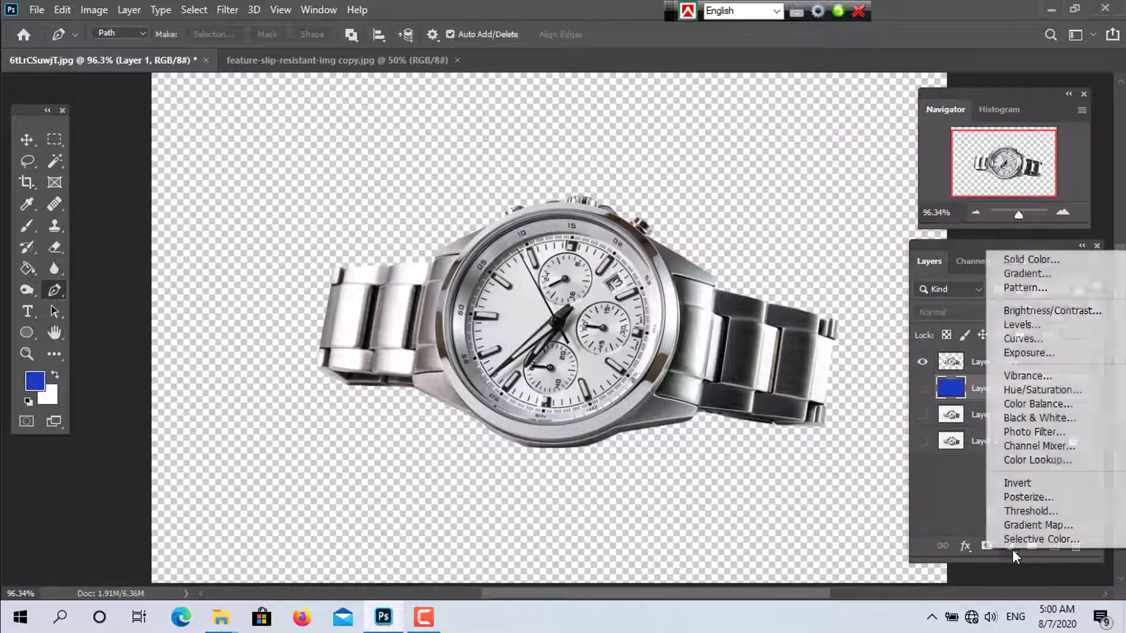
left_click(1030, 259)
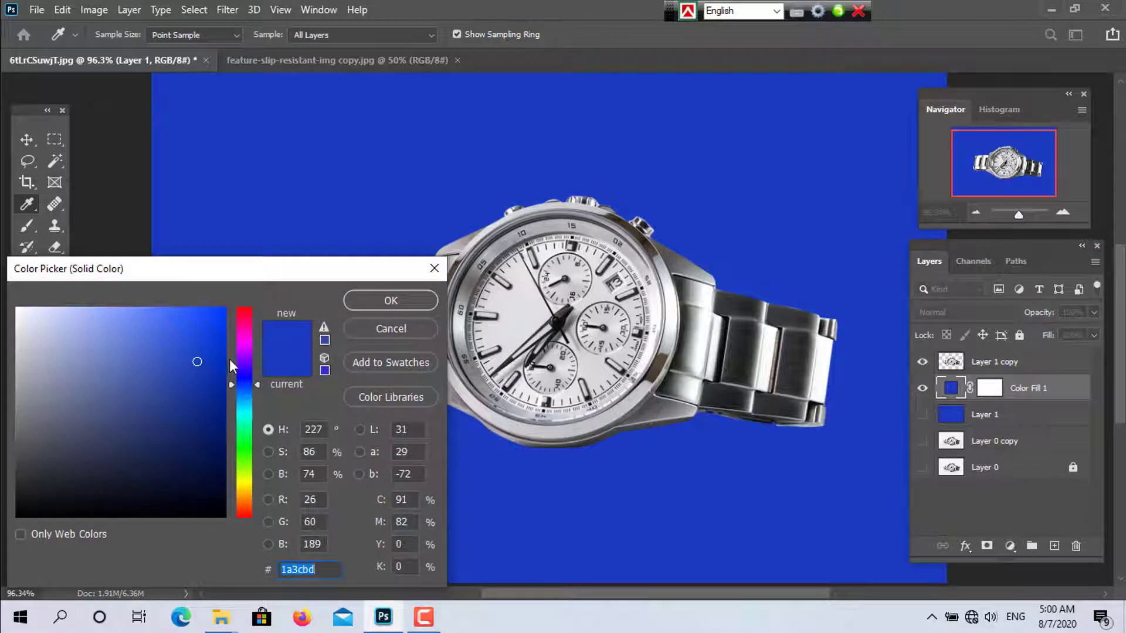
left_click_drag(191, 327, 159, 424)
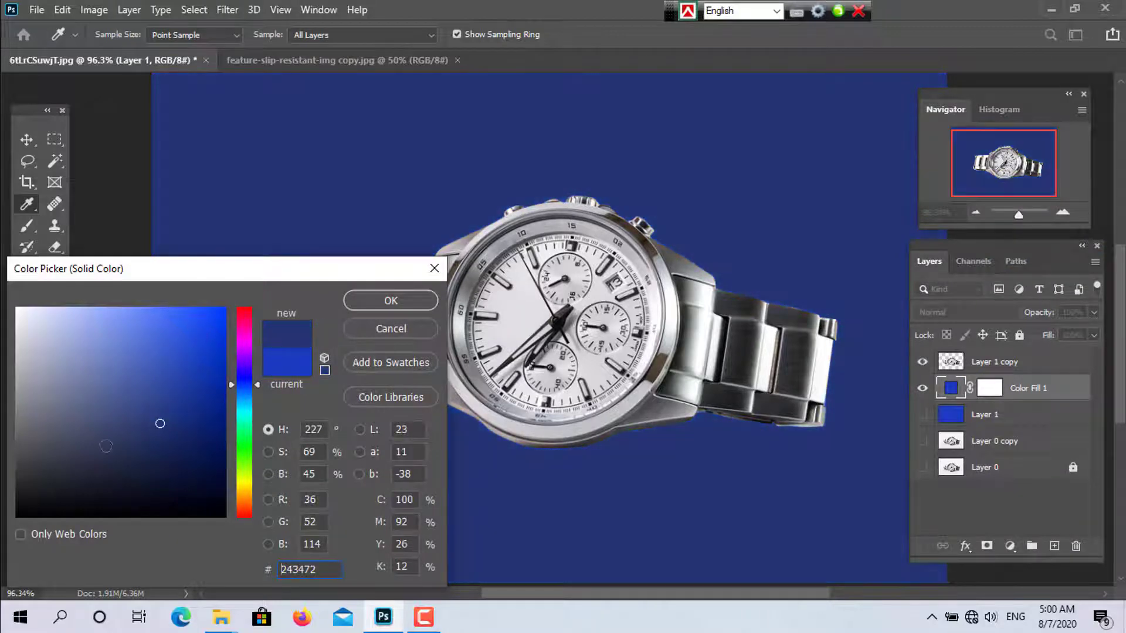
left_click(106, 446)
mouse_move(106, 446)
left_mouse_down()
mouse_move(122, 436)
mouse_move(66, 404)
left_mouse_up()
left_click(390, 301)
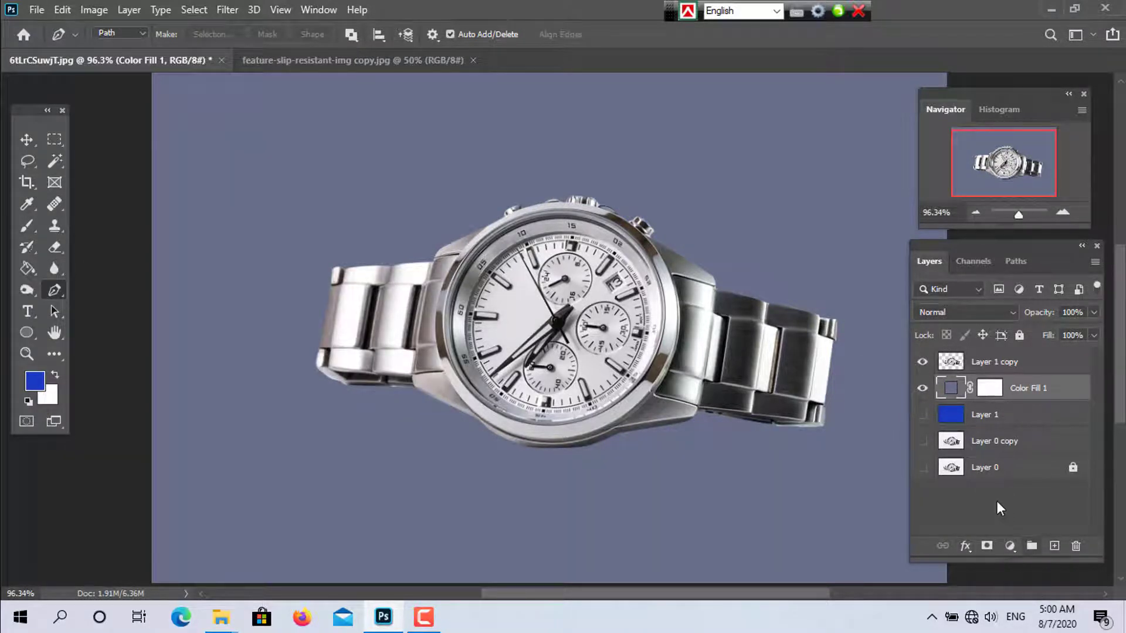
left_click(1010, 546)
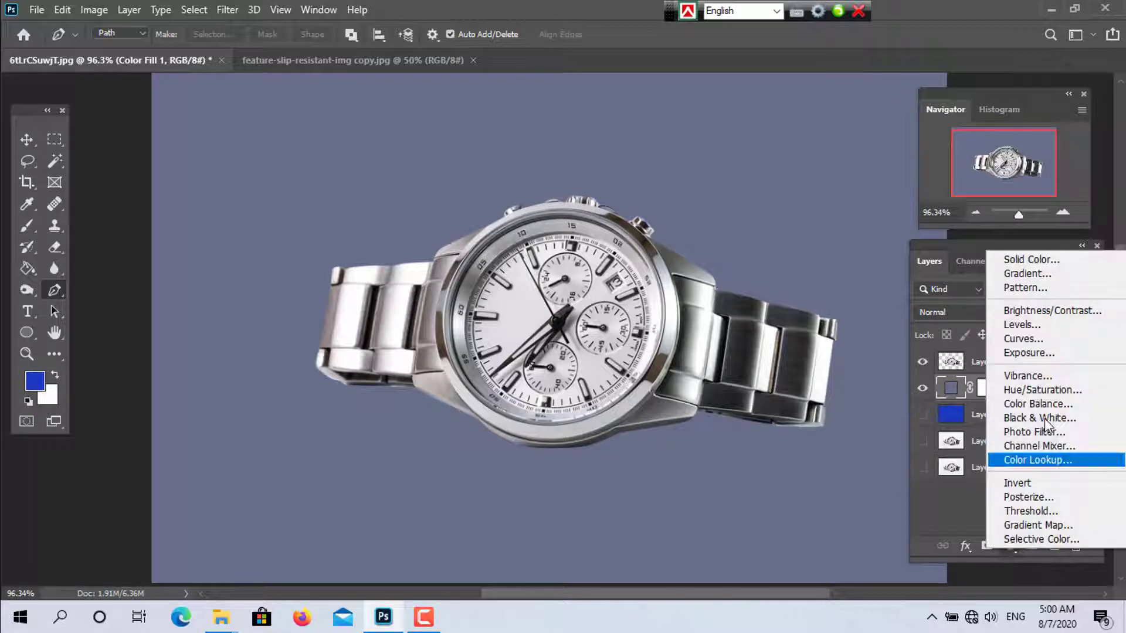
left_click(1022, 258)
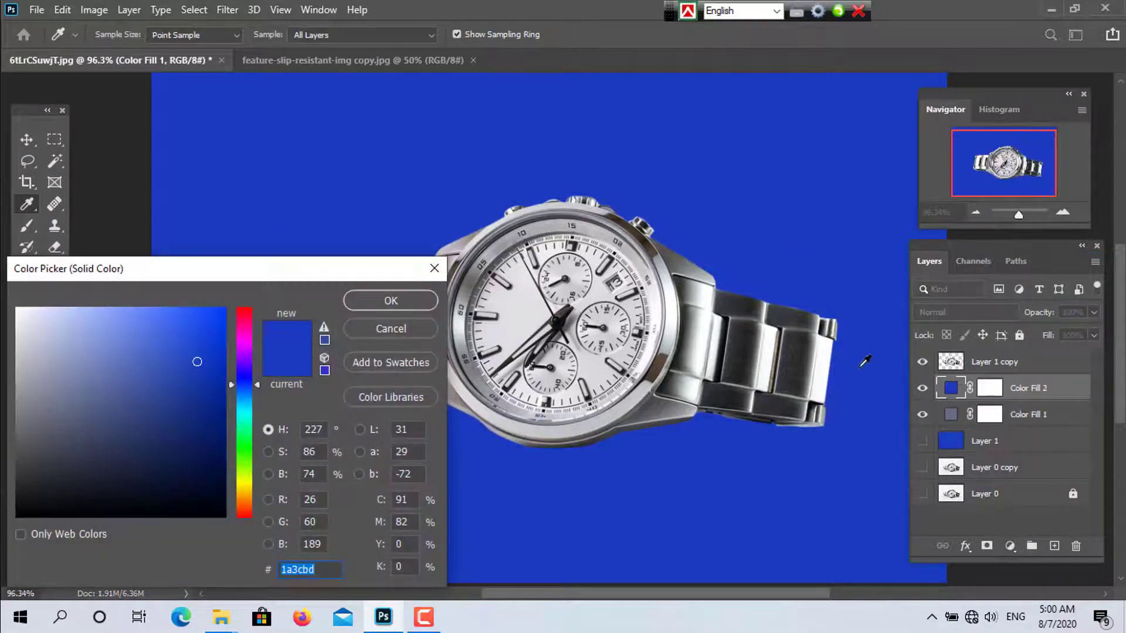
left_click(182, 324)
left_click(140, 349)
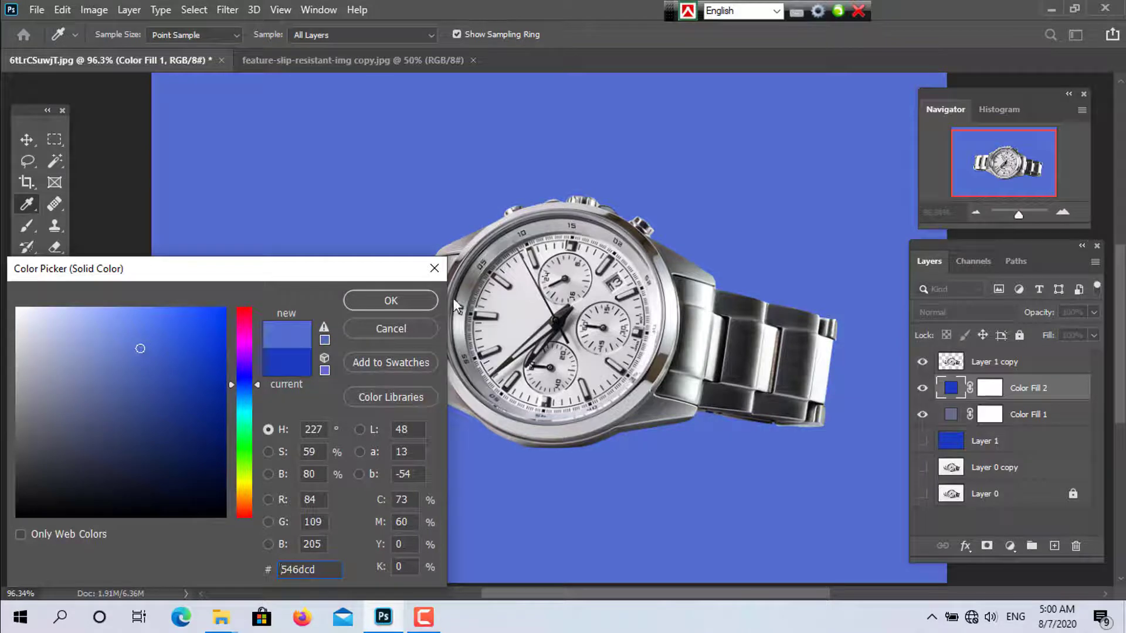
left_click(429, 273)
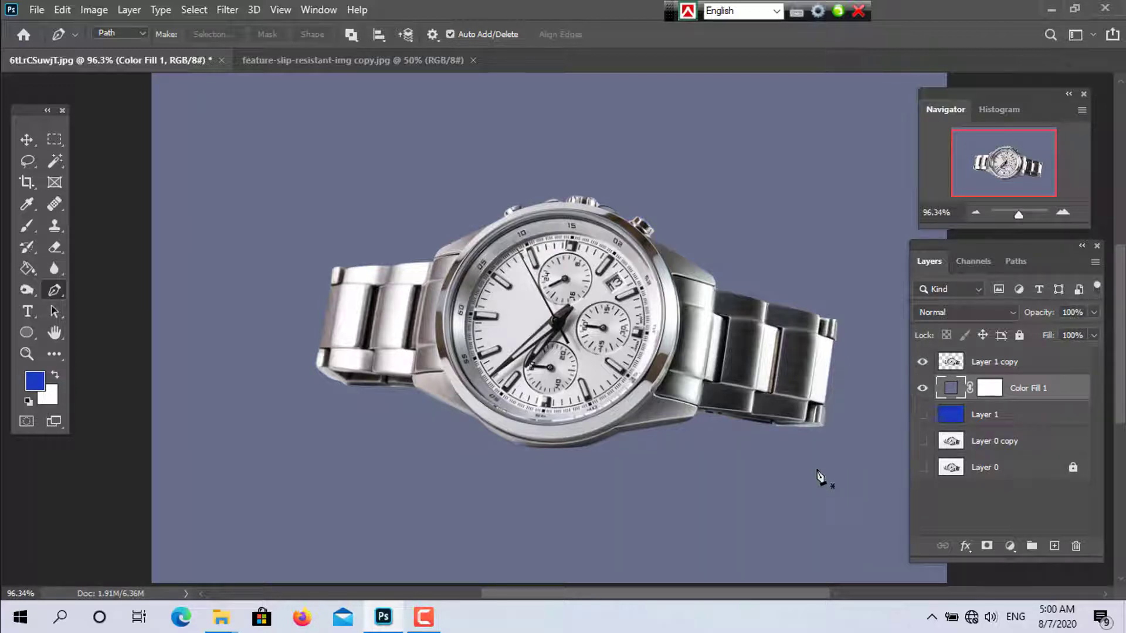
Step: Hide the grayish-blue color fill layer and save the transparent watch image on the computer as a PNG named "watch png"
left_click(922, 389)
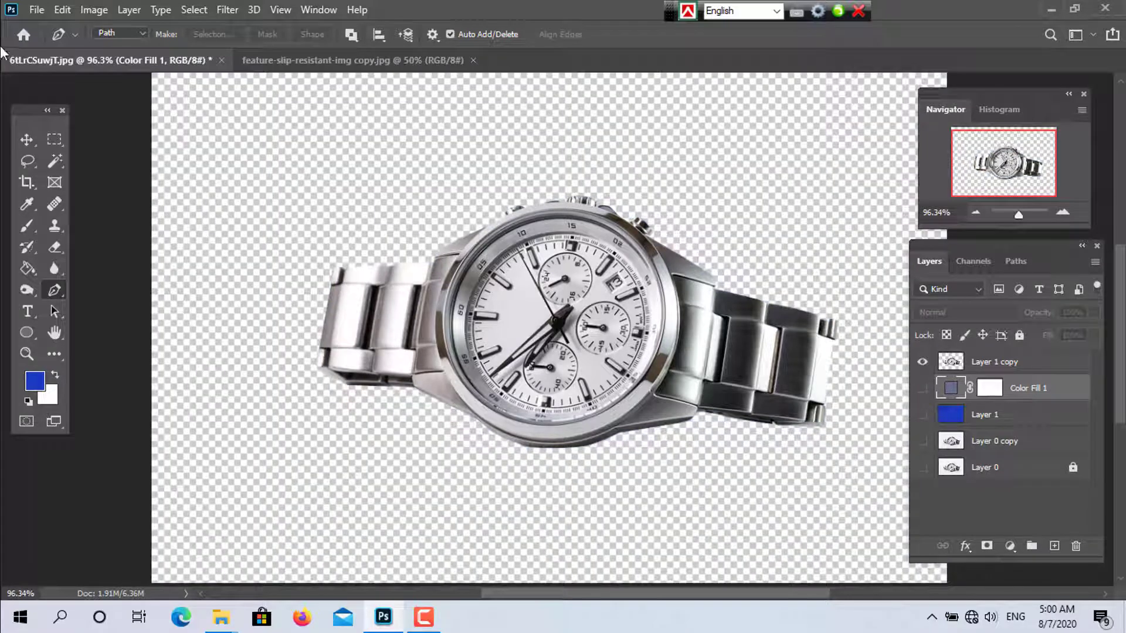
left_click(37, 10)
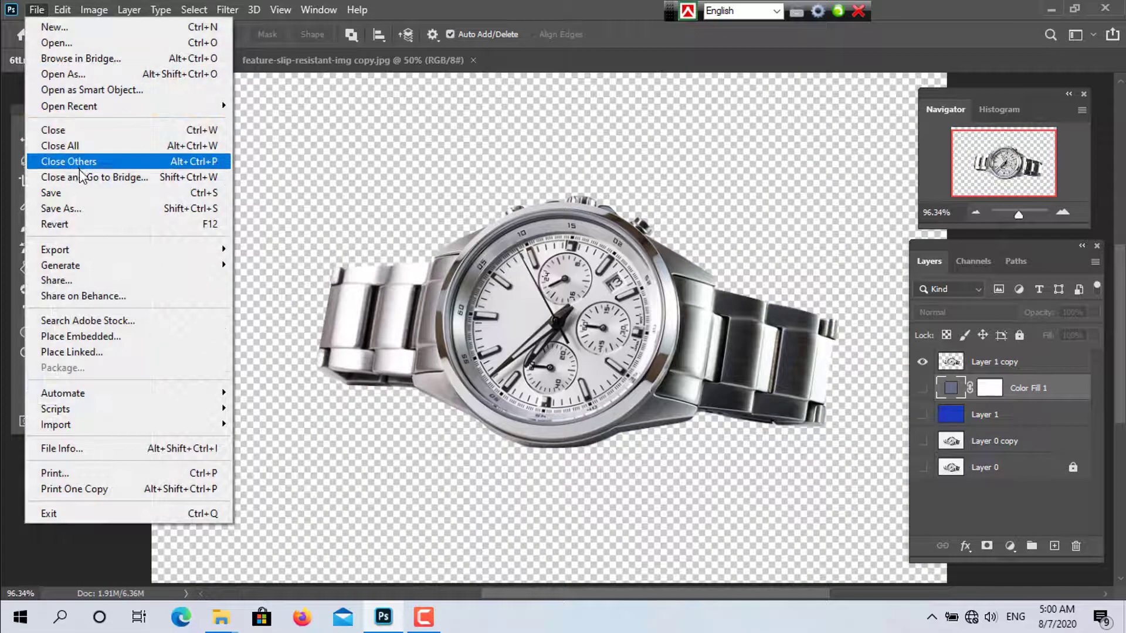
left_click(82, 209)
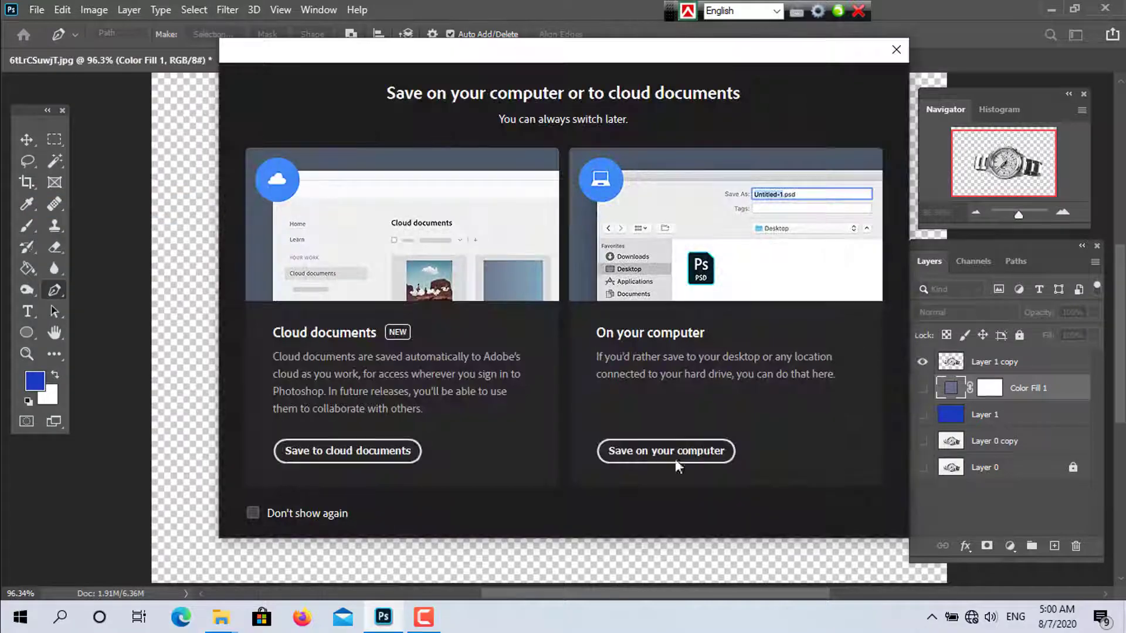
left_click(666, 451)
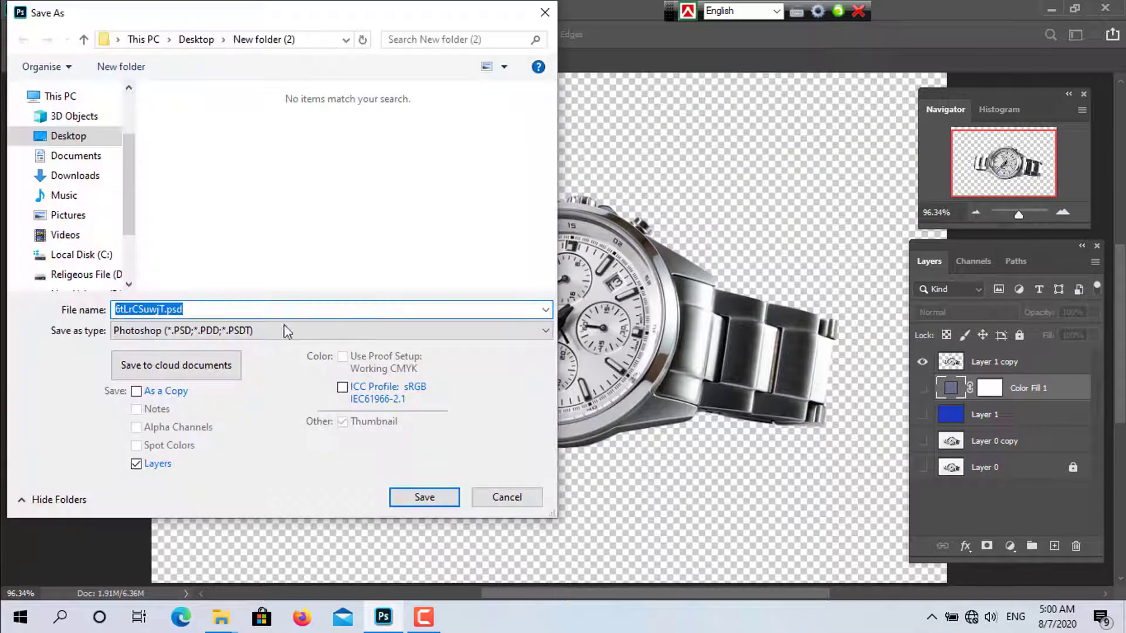
type("wa")
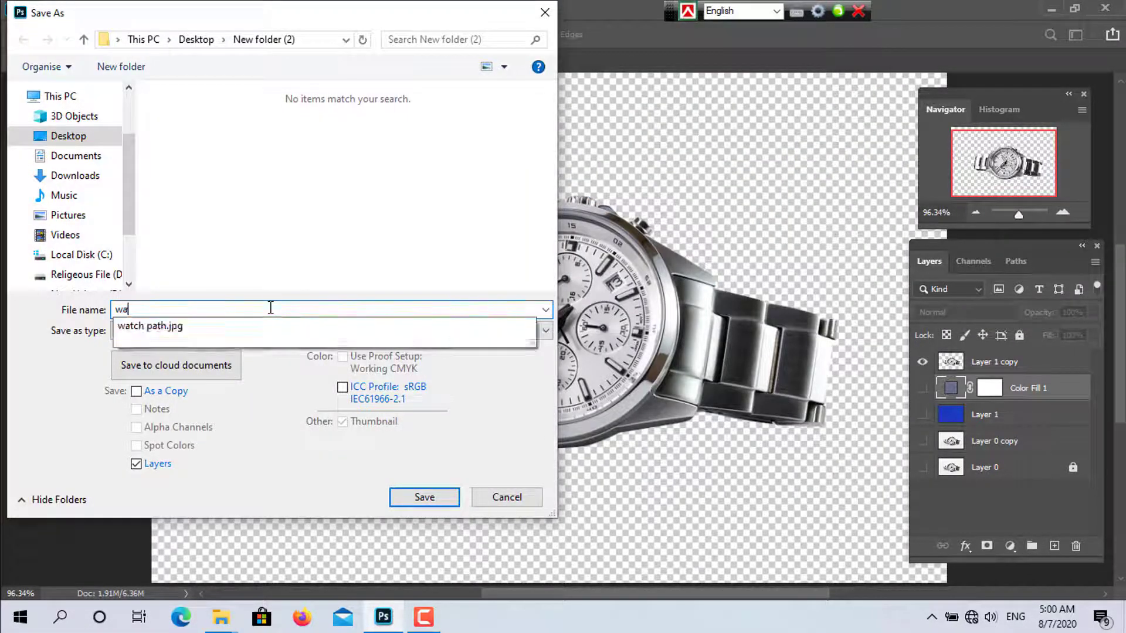
type("t")
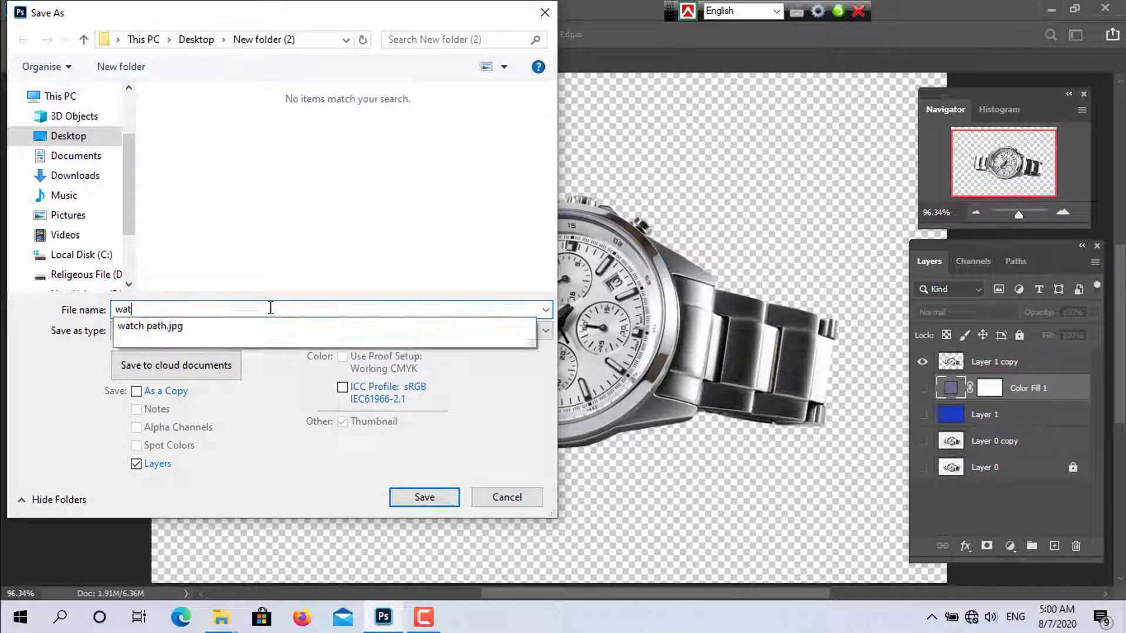
type("hch png")
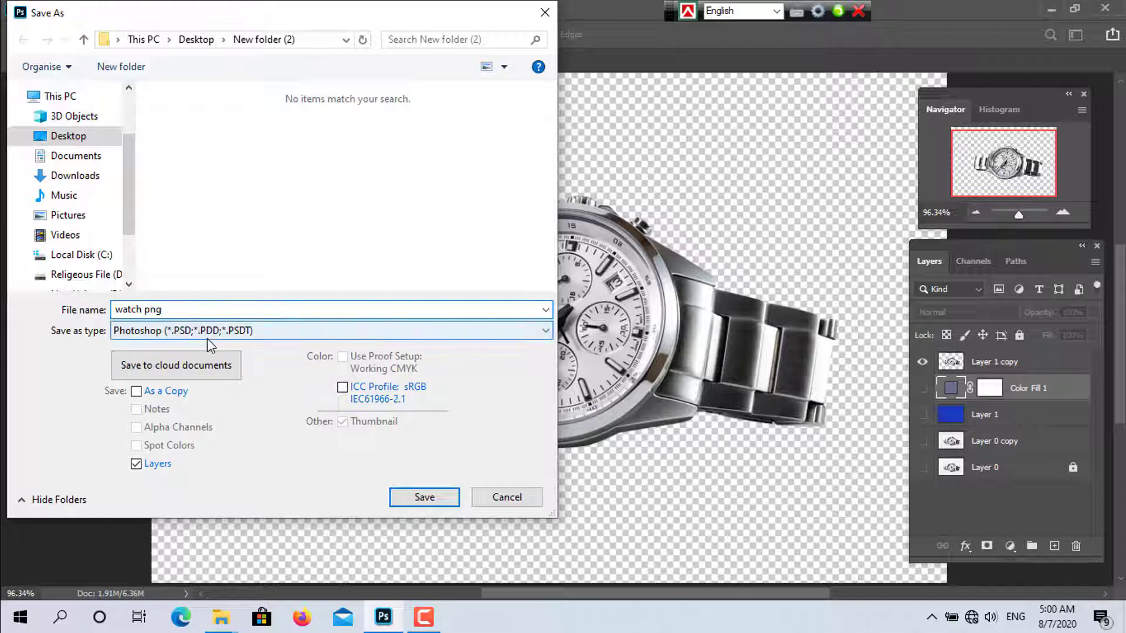
left_click(279, 331)
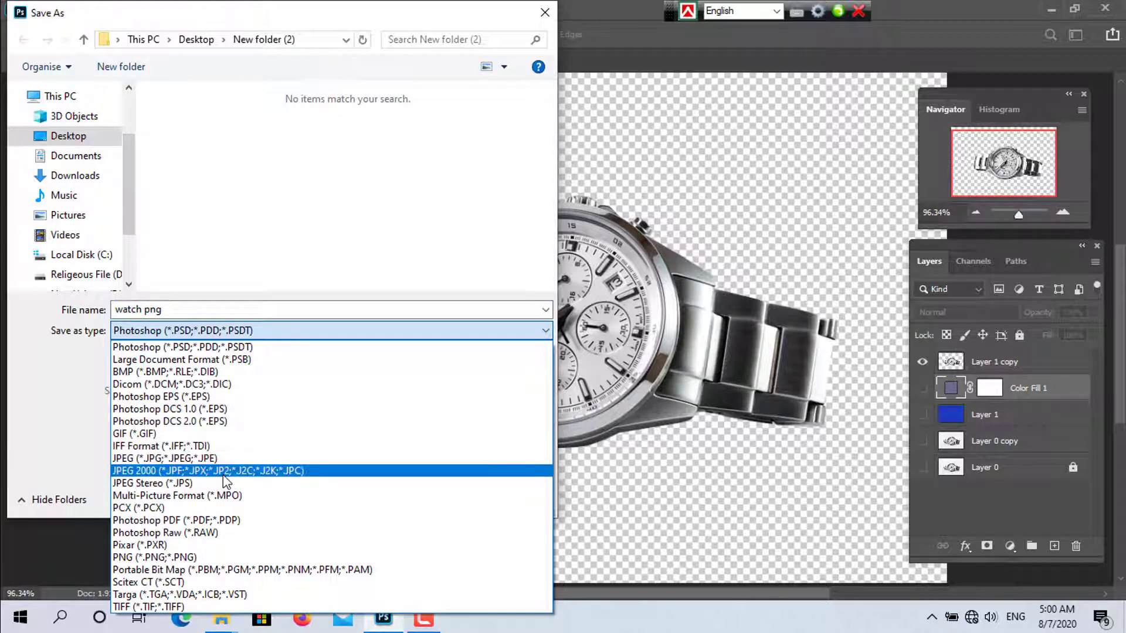
left_click(236, 557)
left_click(409, 499)
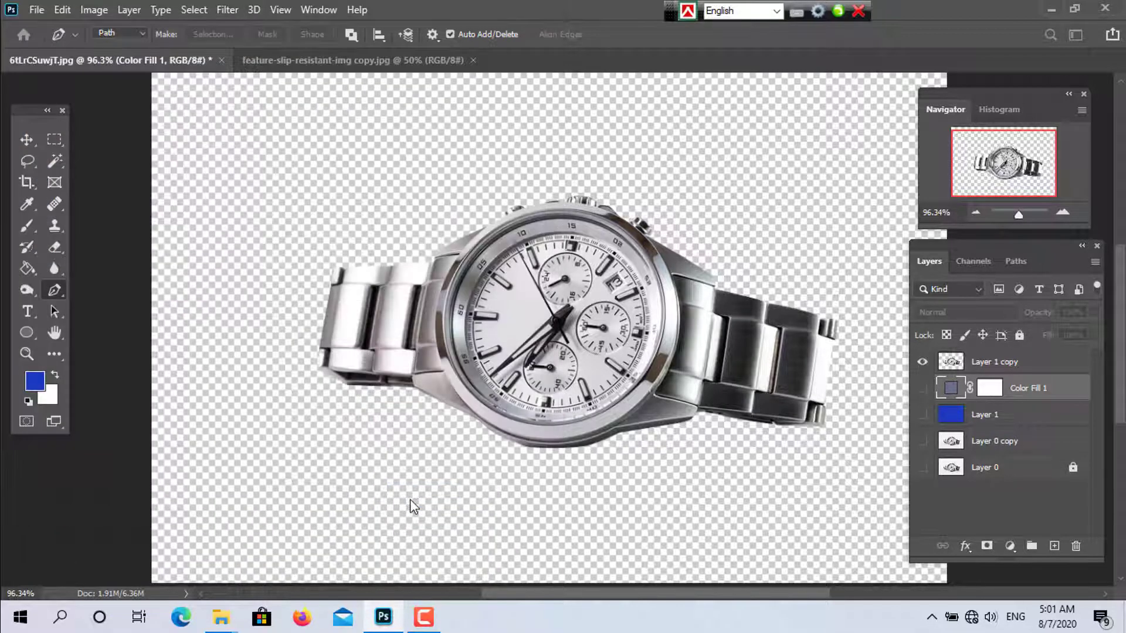
left_click(658, 173)
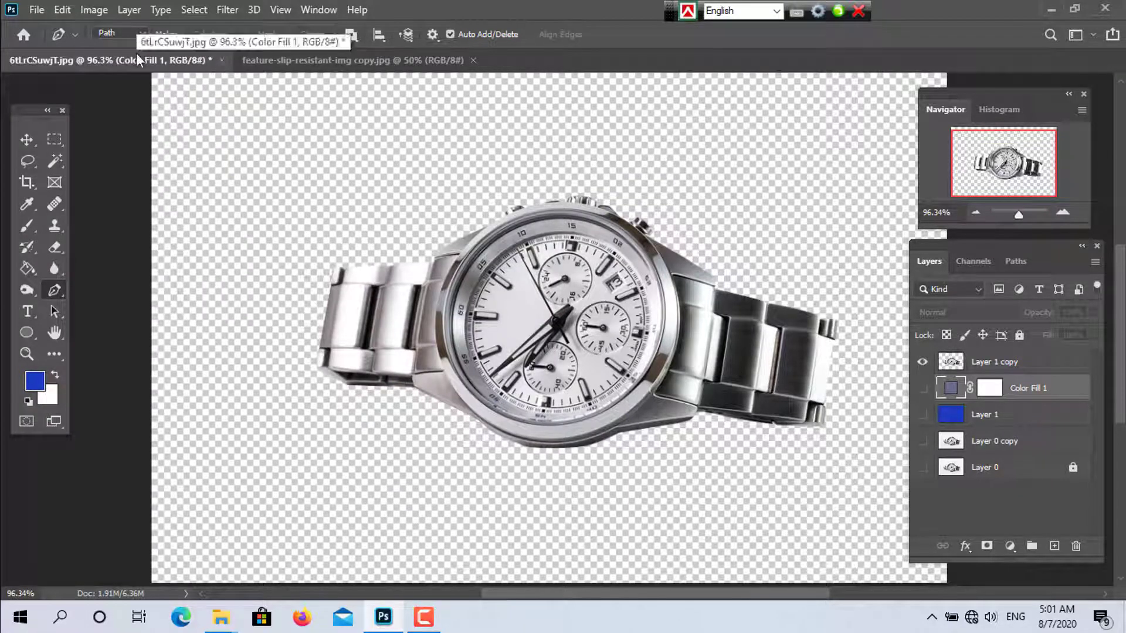
Step: Close 6tLrCSuwjT.jpg without saving its changes and open watch path.jpg from the New folder (2) folder
left_click(222, 61)
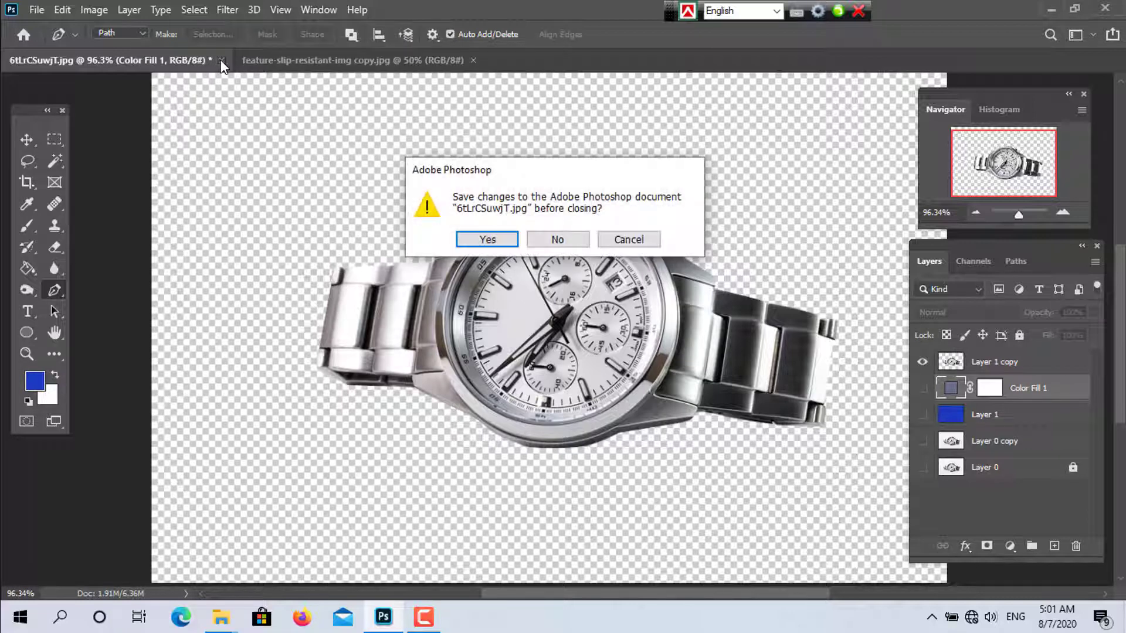
left_click(558, 239)
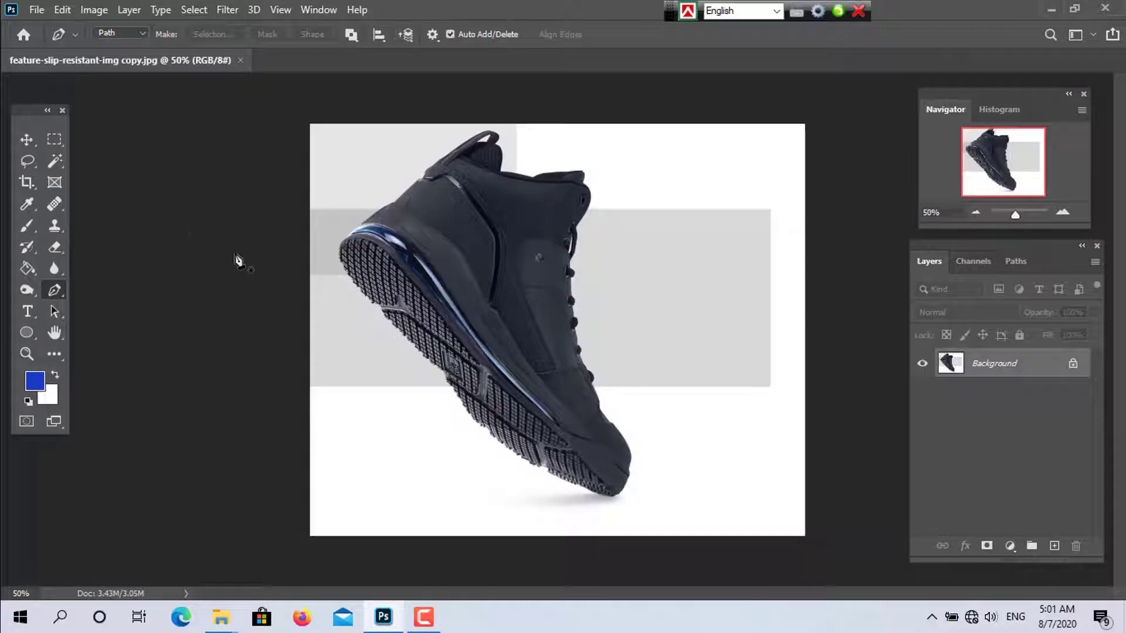
left_click(34, 10)
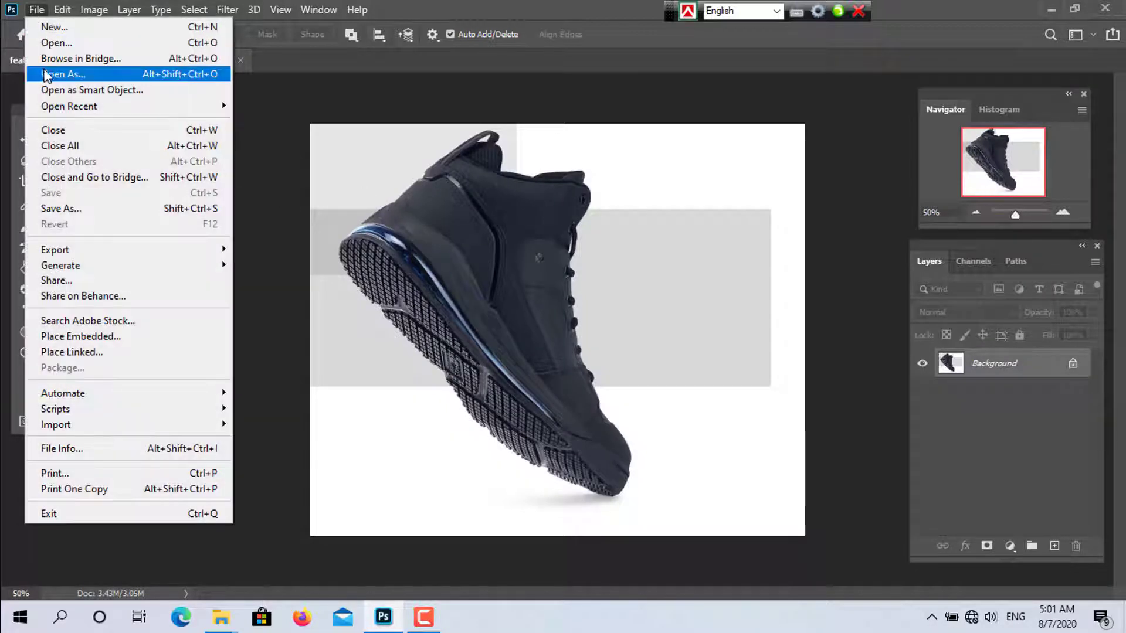
left_click(55, 43)
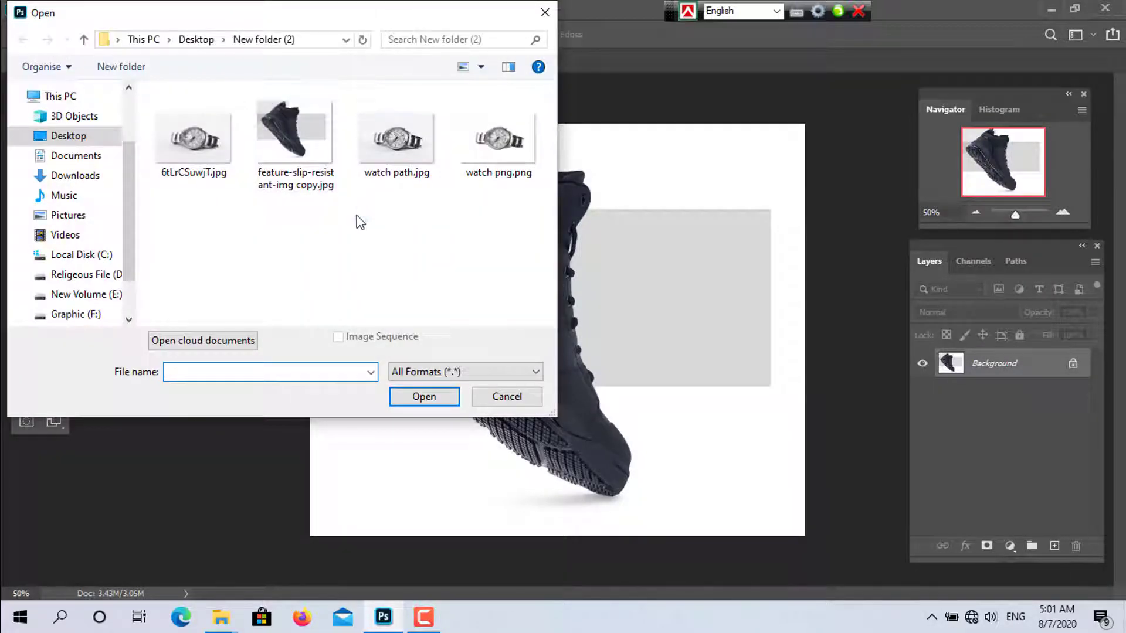
left_click(396, 166)
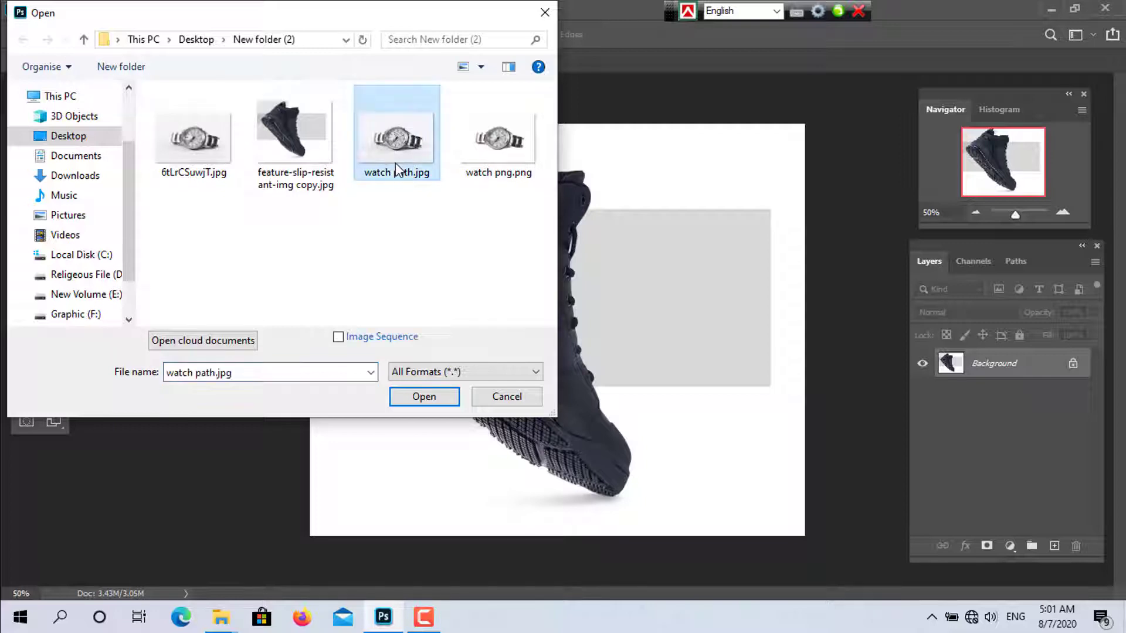
left_click(442, 397)
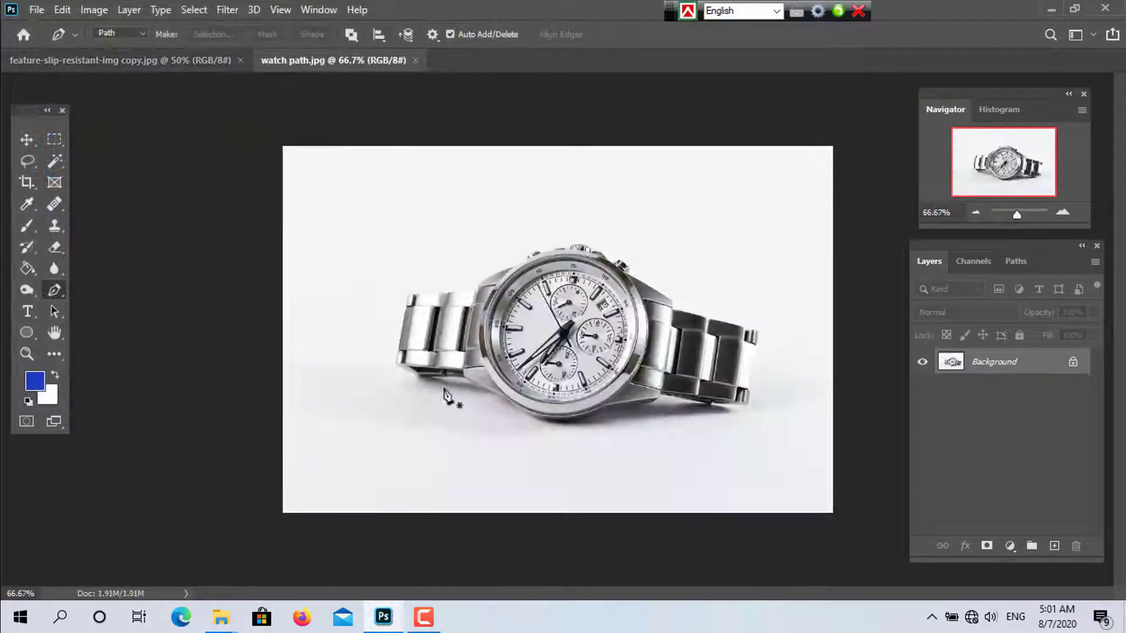
Step: Activate the saved Watch path and check its outline around the watch
left_click(1013, 261)
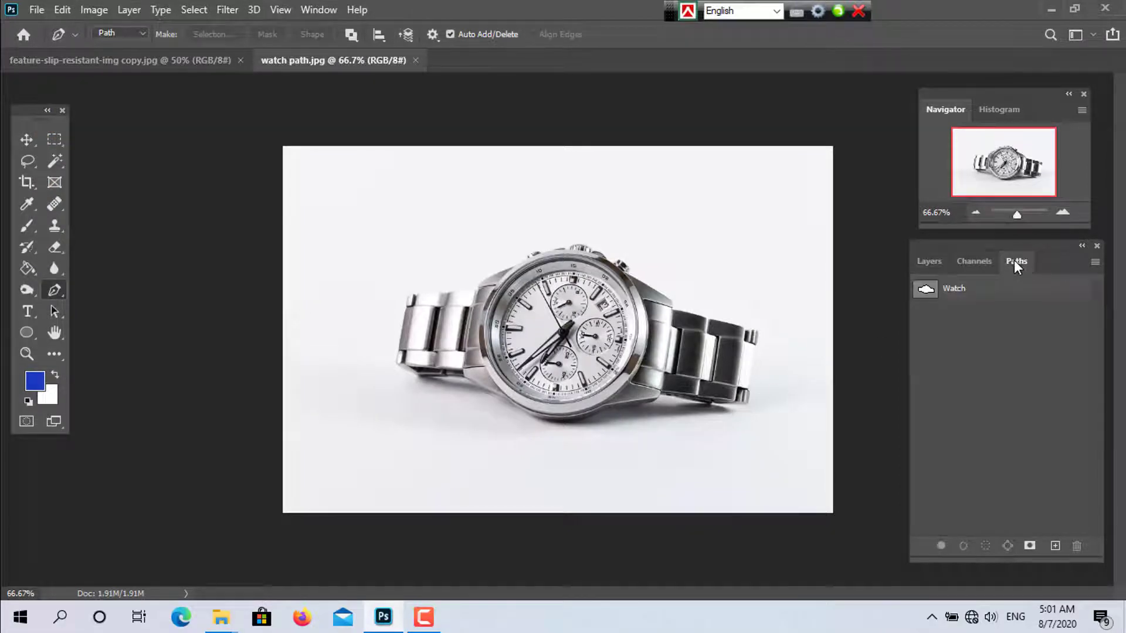
left_click(932, 295)
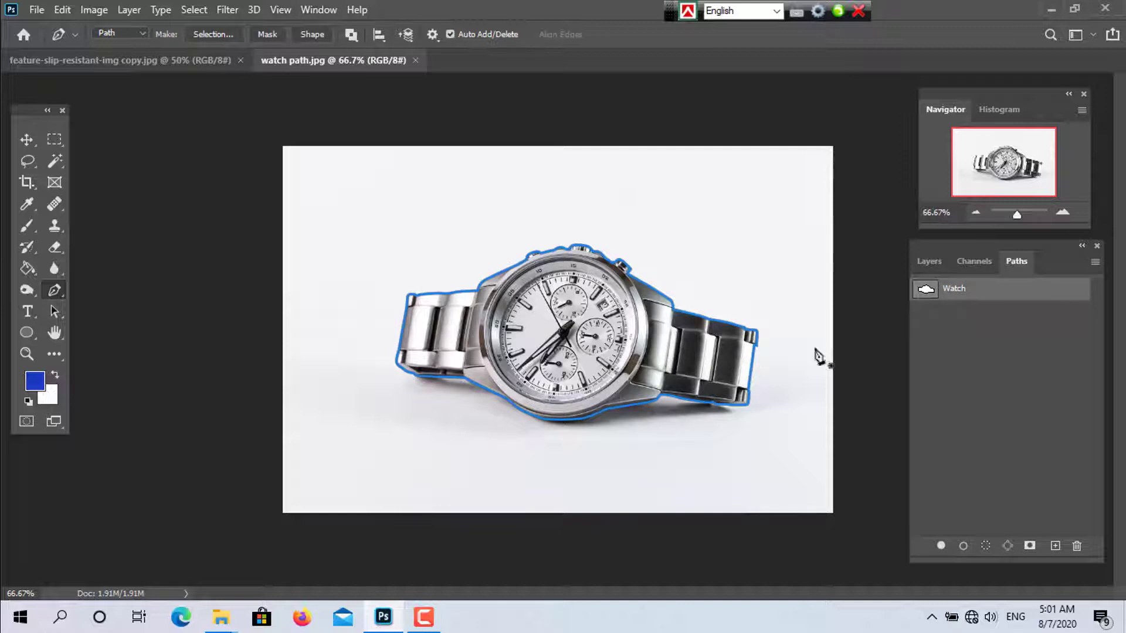
scroll(575, 410, "up", 5)
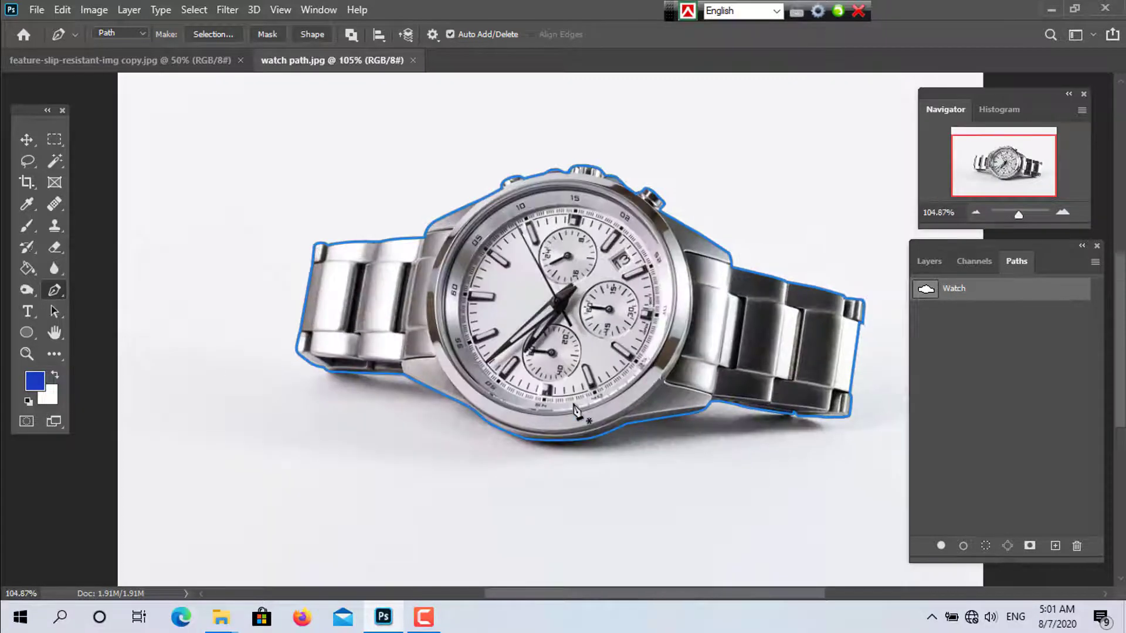
scroll(575, 411, "down", 2)
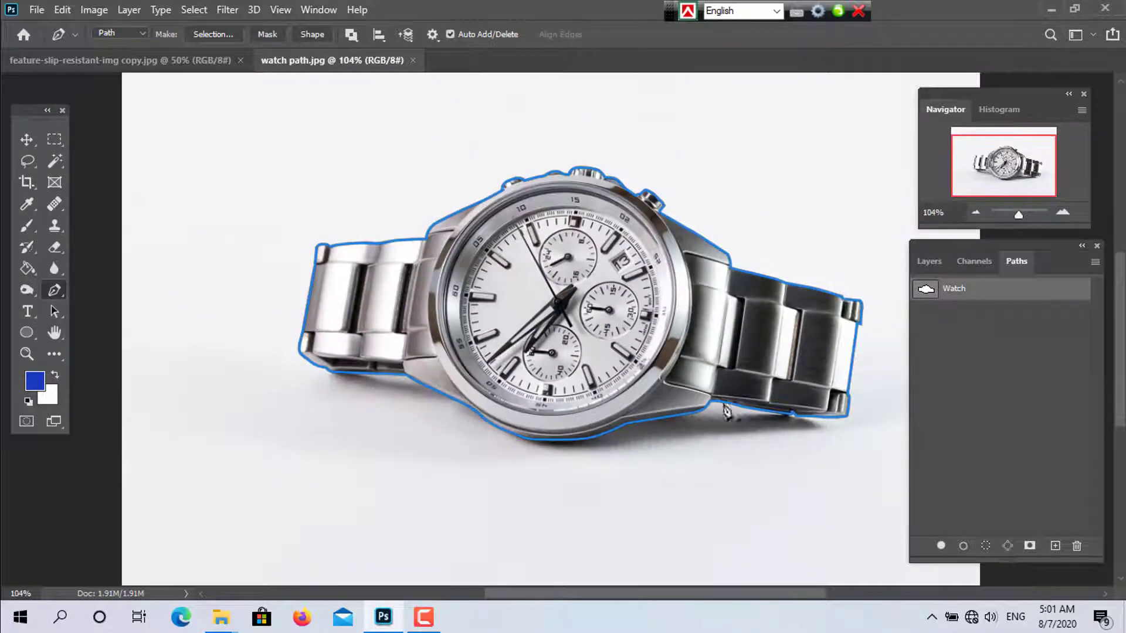
Step: Try duplicating the whole Background layer while the Watch path is active, and delete the duplicate
left_click(926, 260)
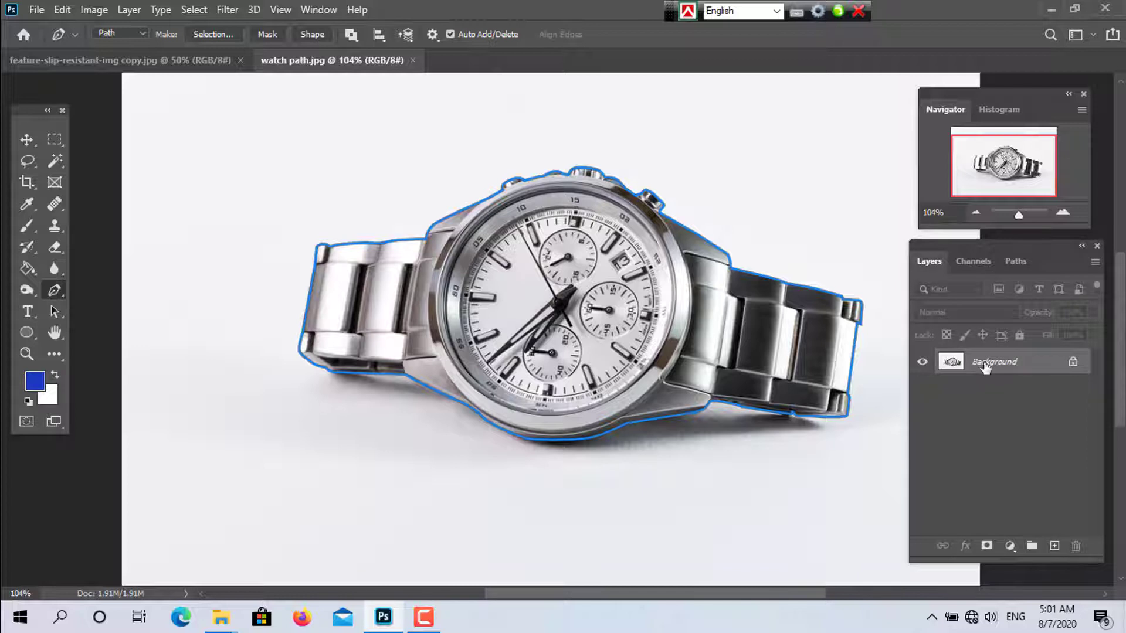
key("ctrl+j")
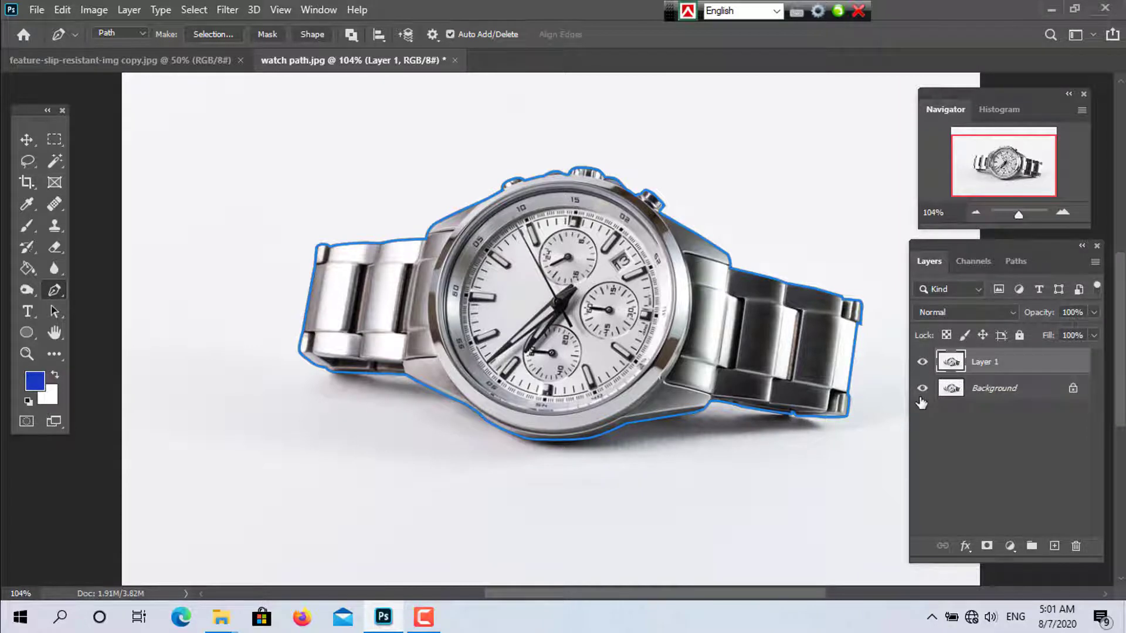
left_click(922, 389)
left_click(921, 389)
key("Delete")
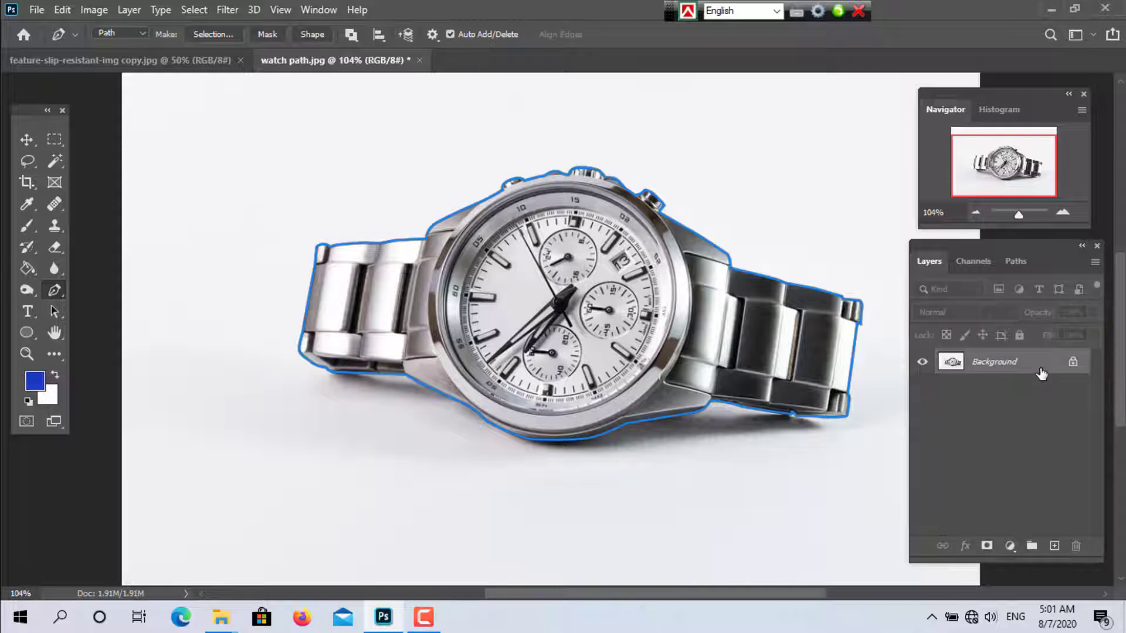
Step: Turn the Watch path into a selection, copy the watch onto a new layer, and hide the Background layer
key("ctrl+Return")
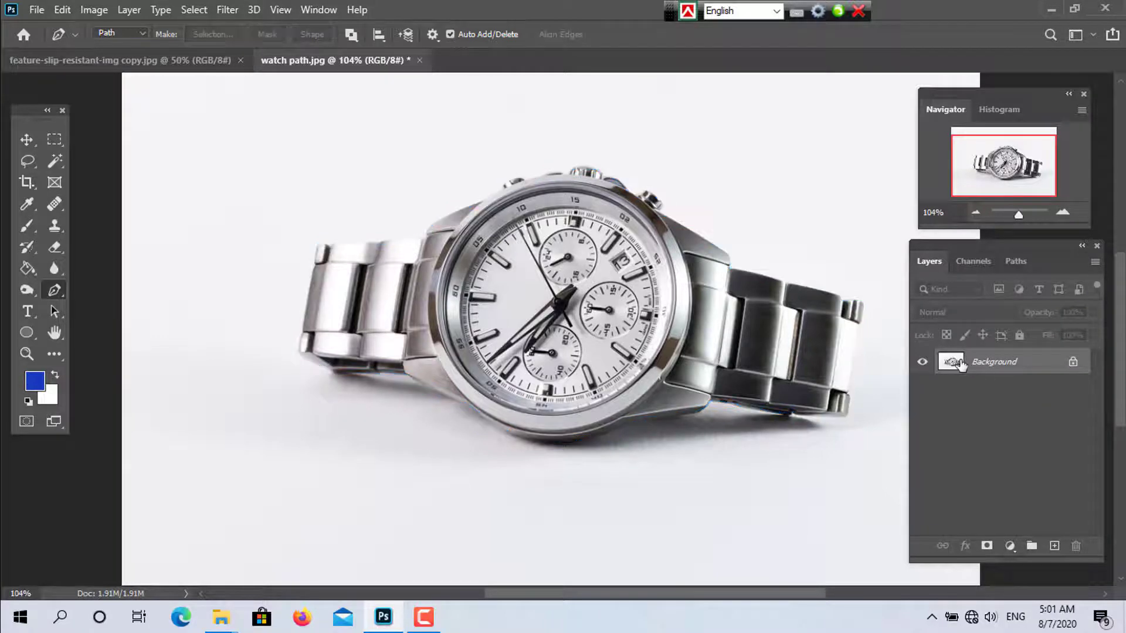
key("ctrl+j")
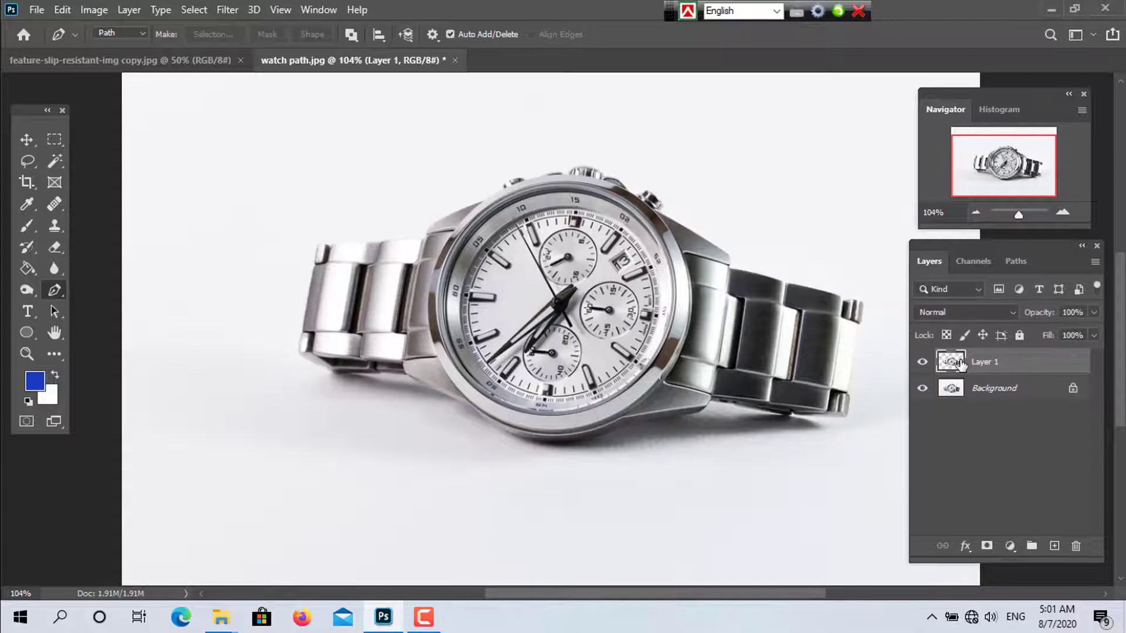
left_click(923, 388)
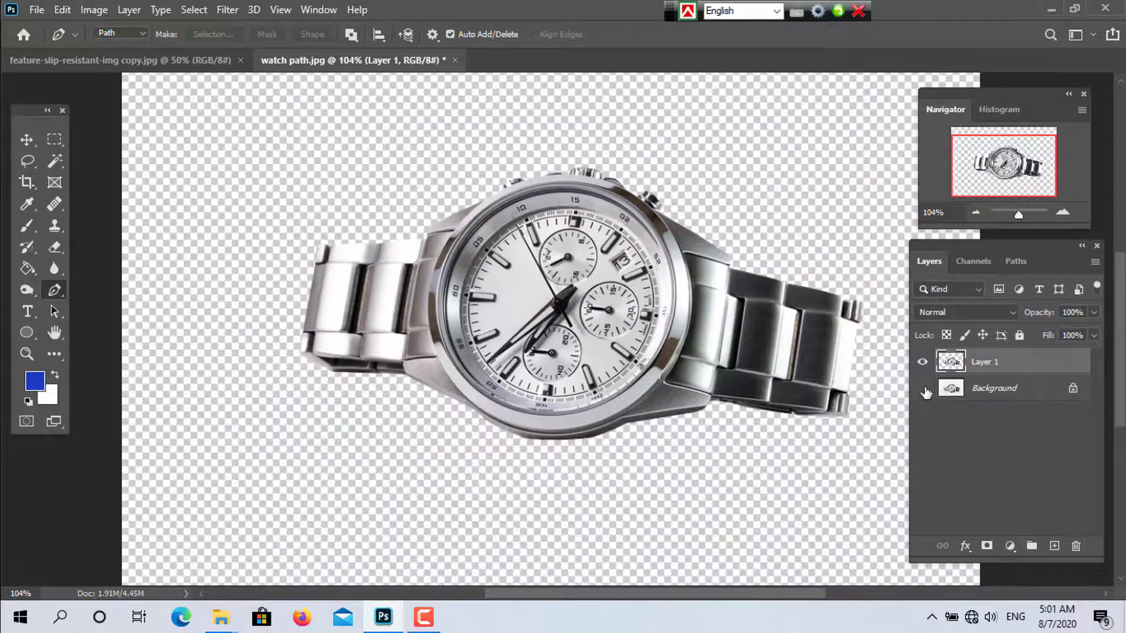